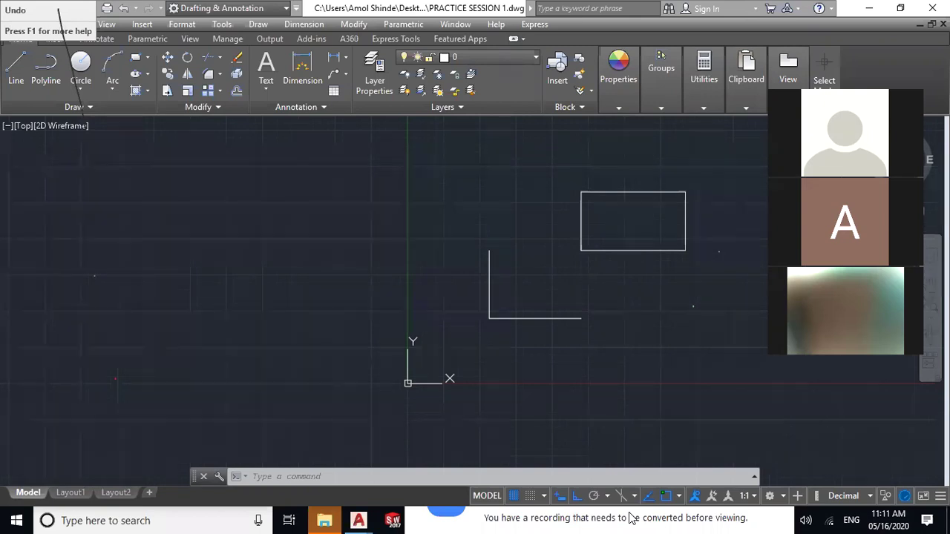
key("F7")
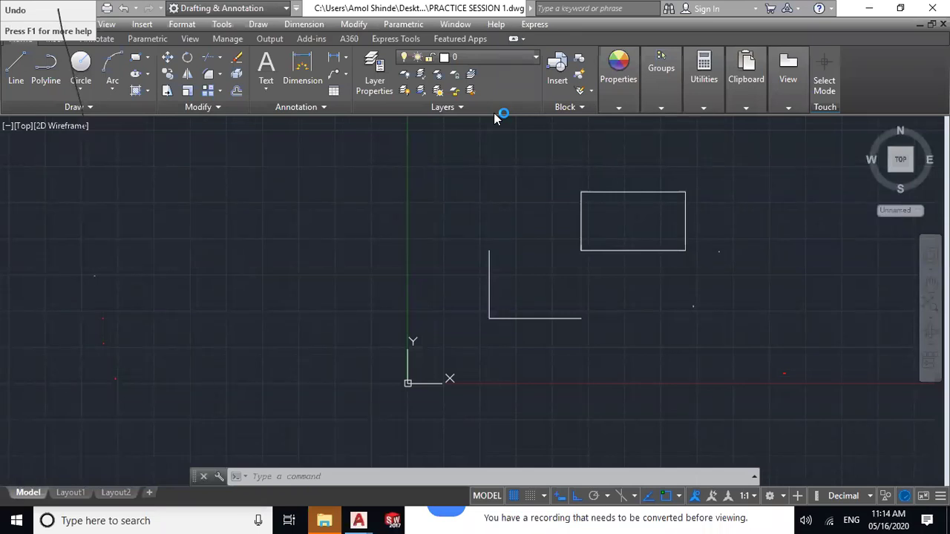
key("F7")
left_click(569, 498)
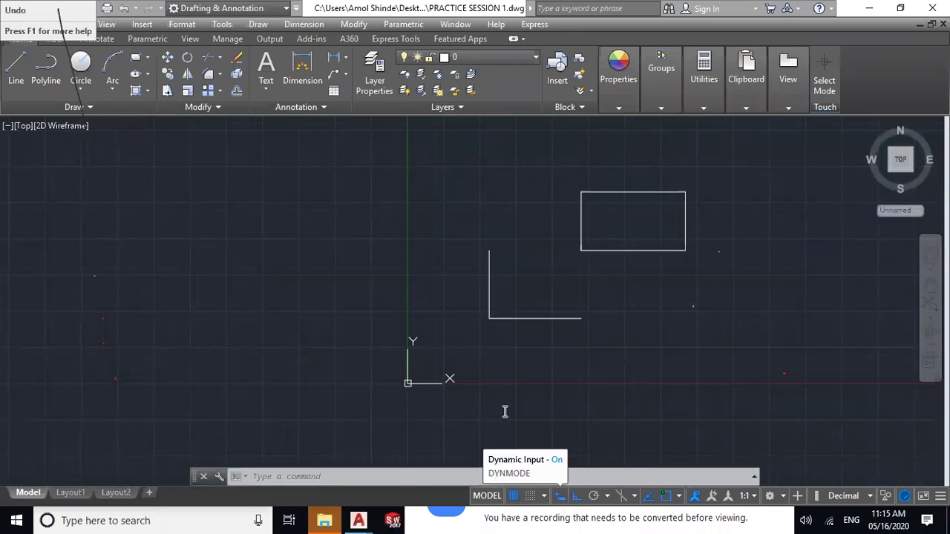
left_click(516, 222)
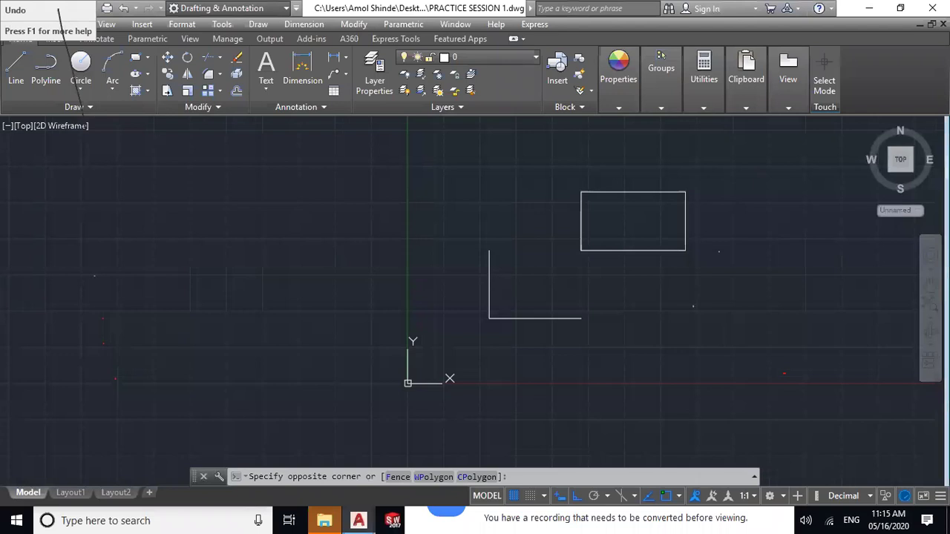
key("Escape")
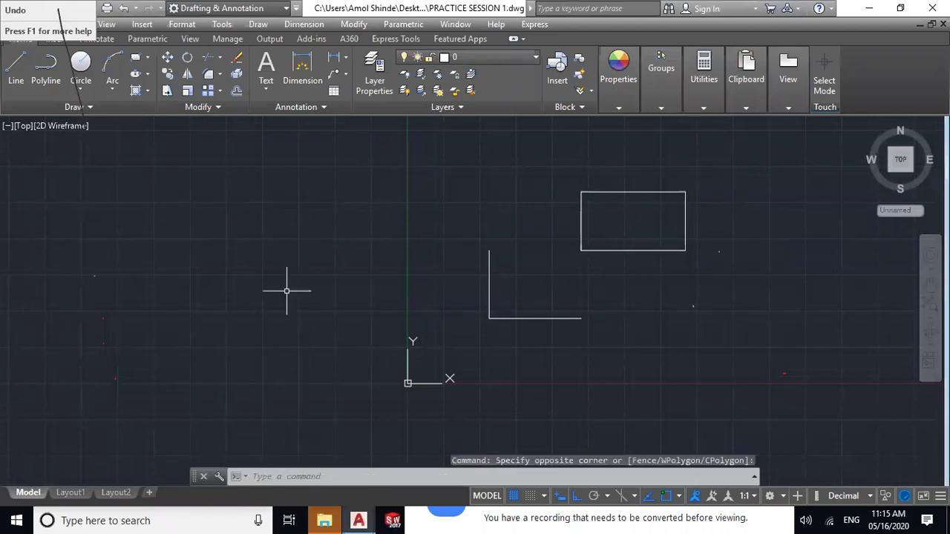
Set the model space limits with the lower left corner at 0,0 and the upper right corner at 400,400
type("LIMIT")
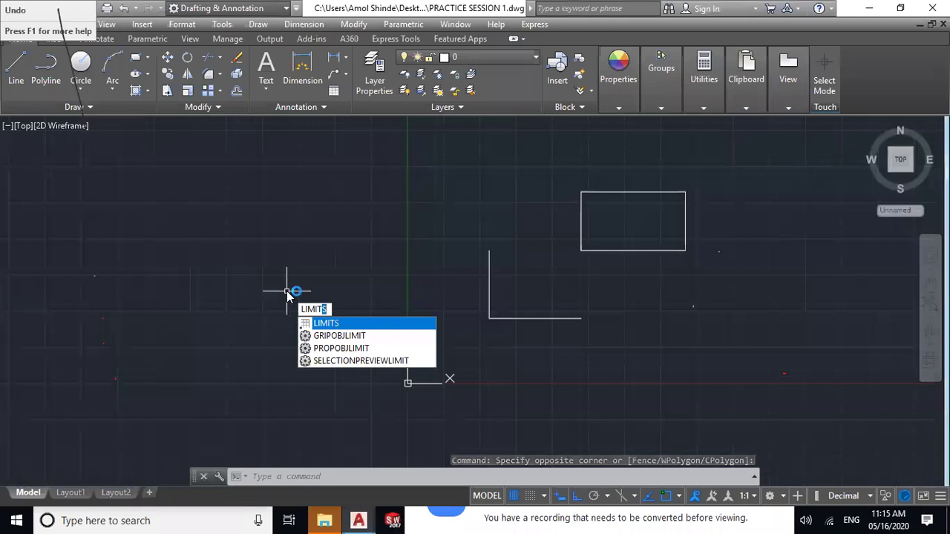
key("Return")
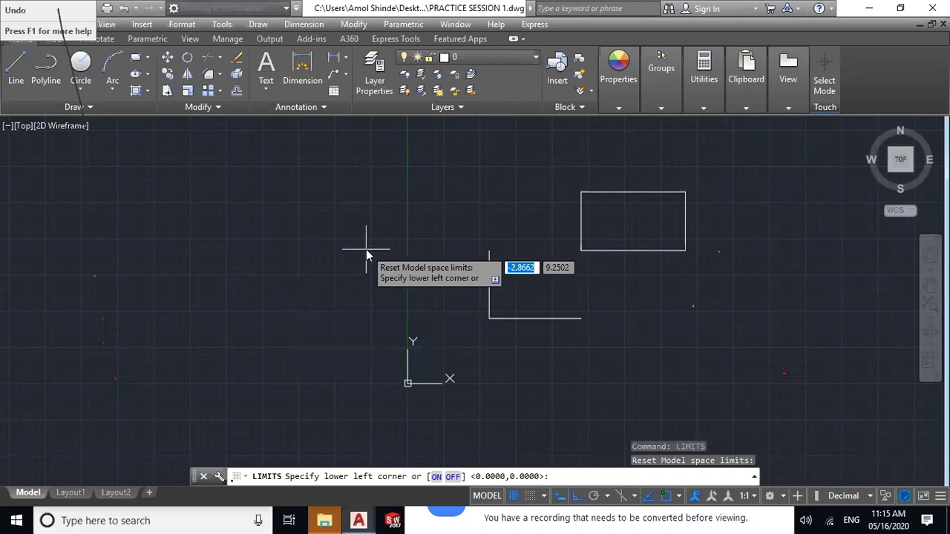
type("0")
key("Tab")
type("0")
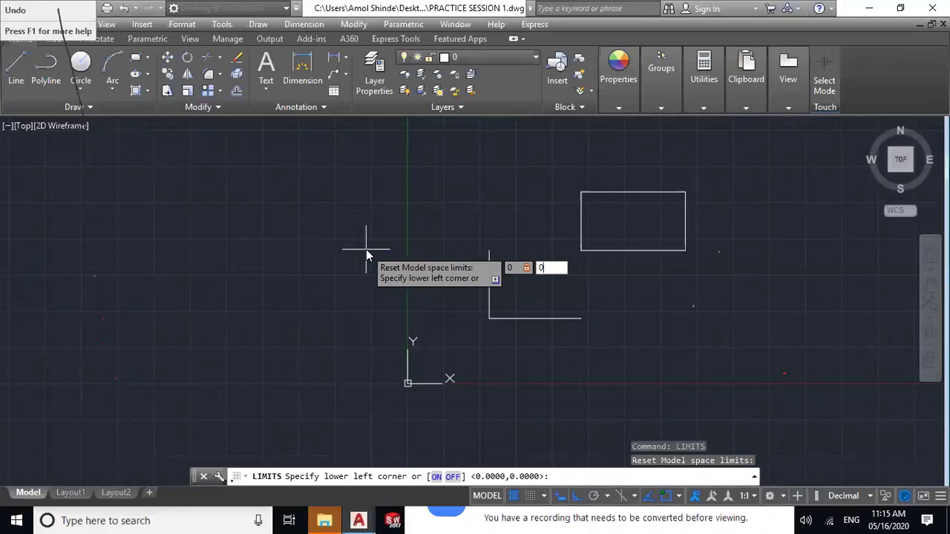
key("Return")
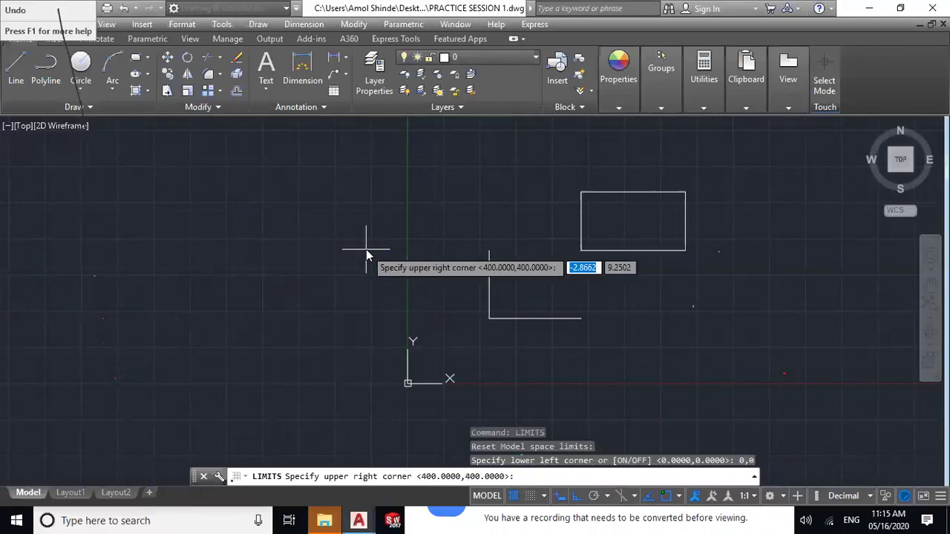
type("400")
key("Tab")
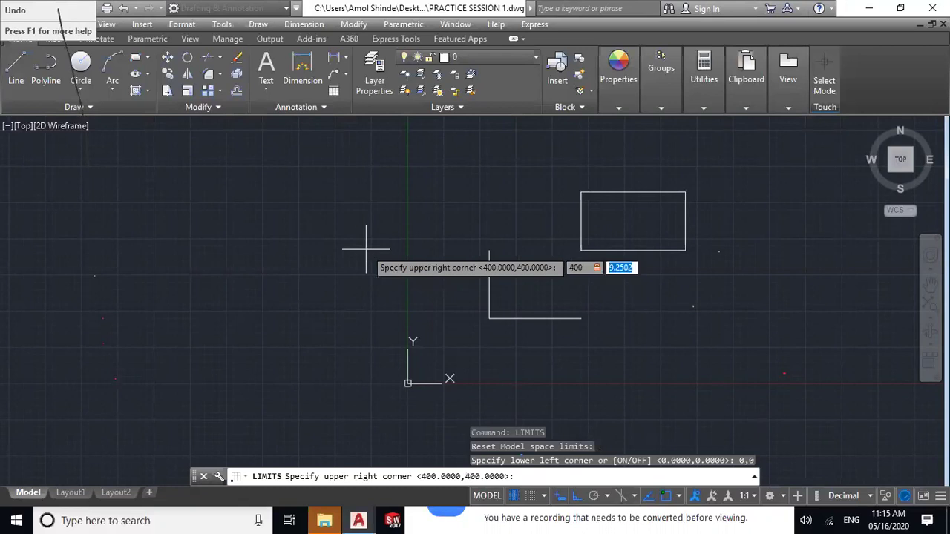
type("400")
key("Return")
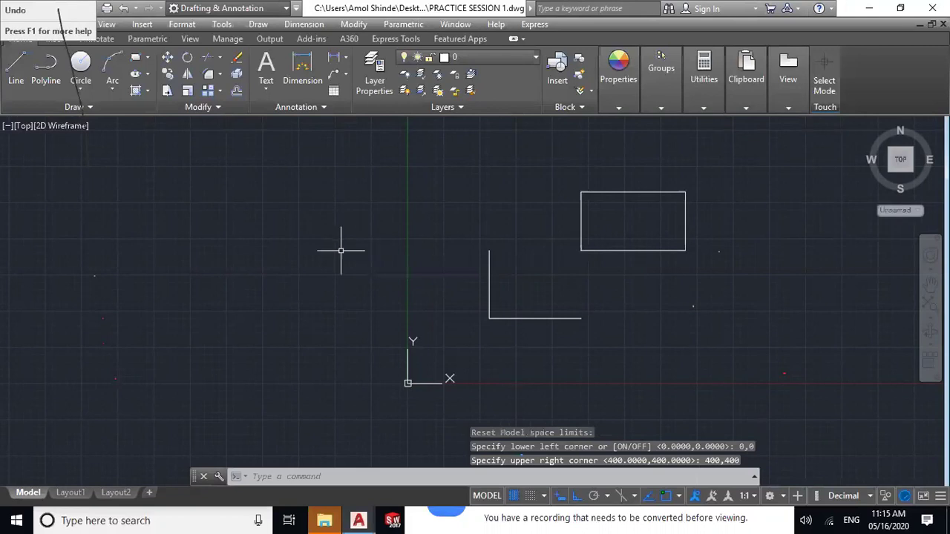
middle_click_drag(447, 287, 362, 344)
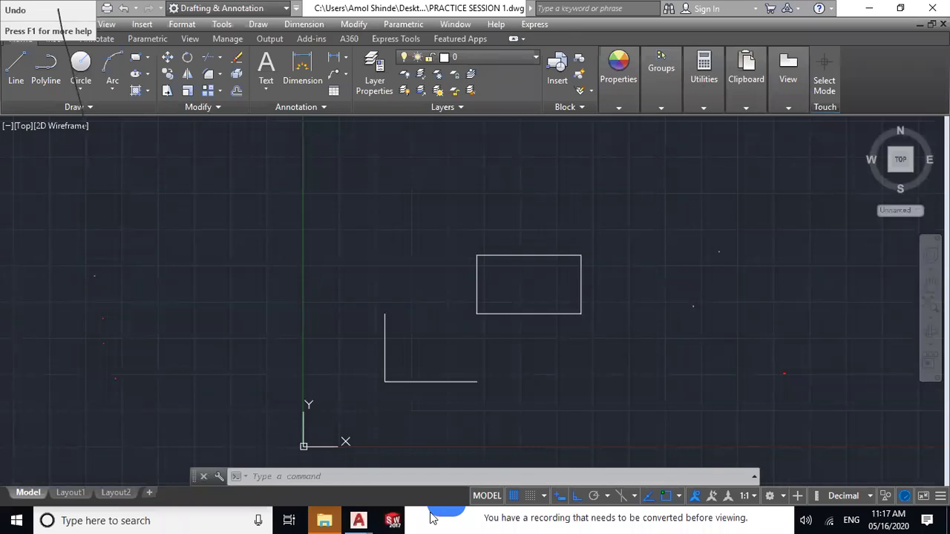
left_click(62, 126)
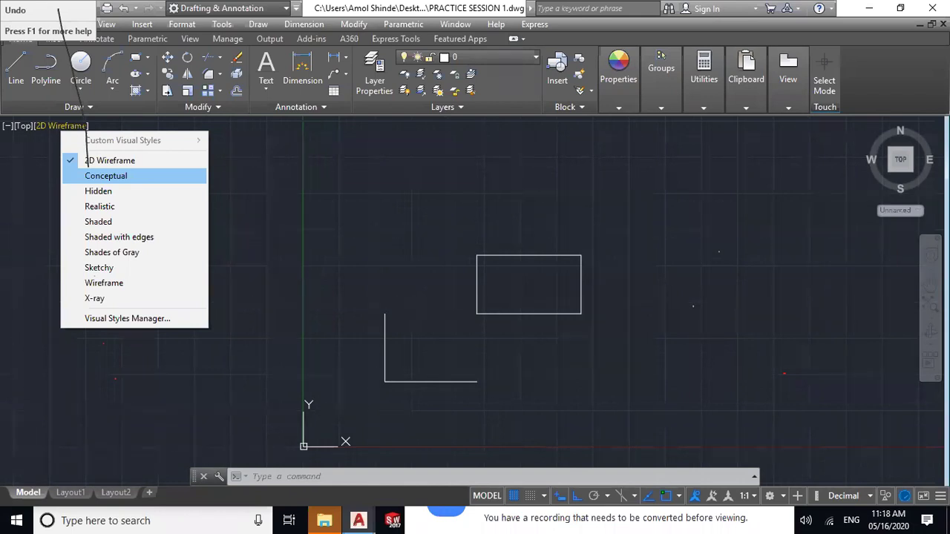
left_click(105, 176)
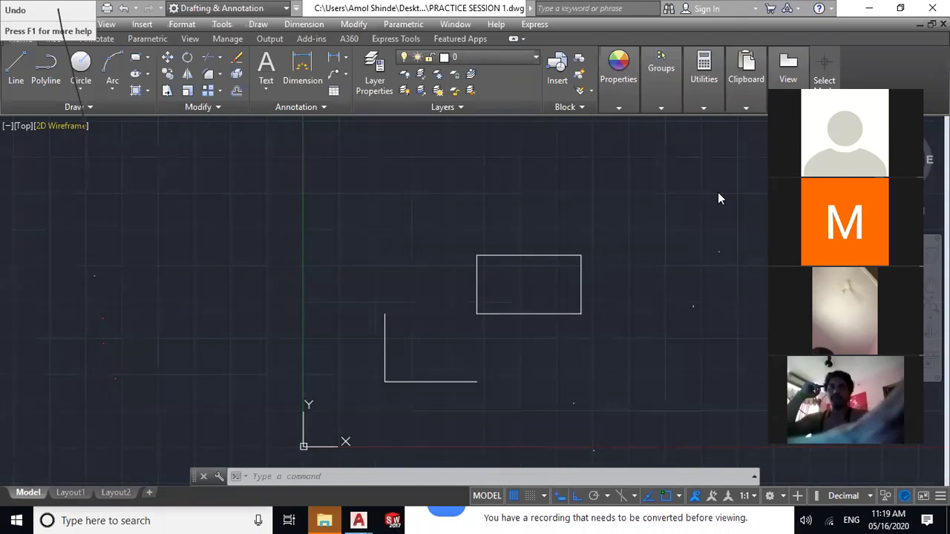
key("F7")
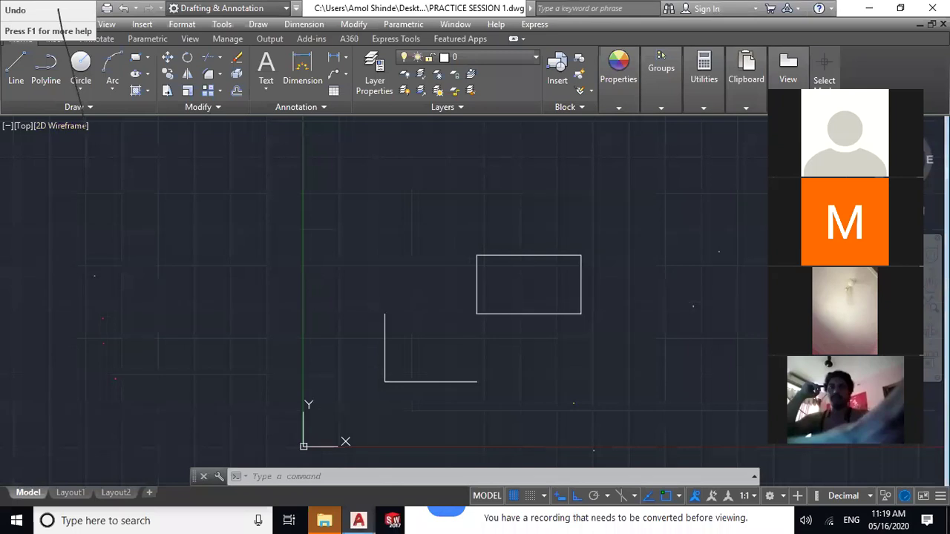
left_click(943, 496)
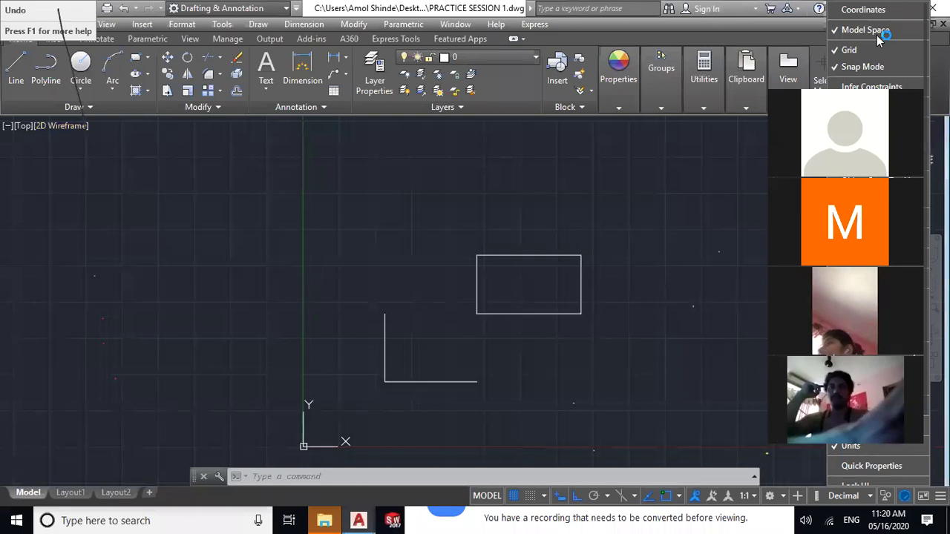
left_click(746, 63)
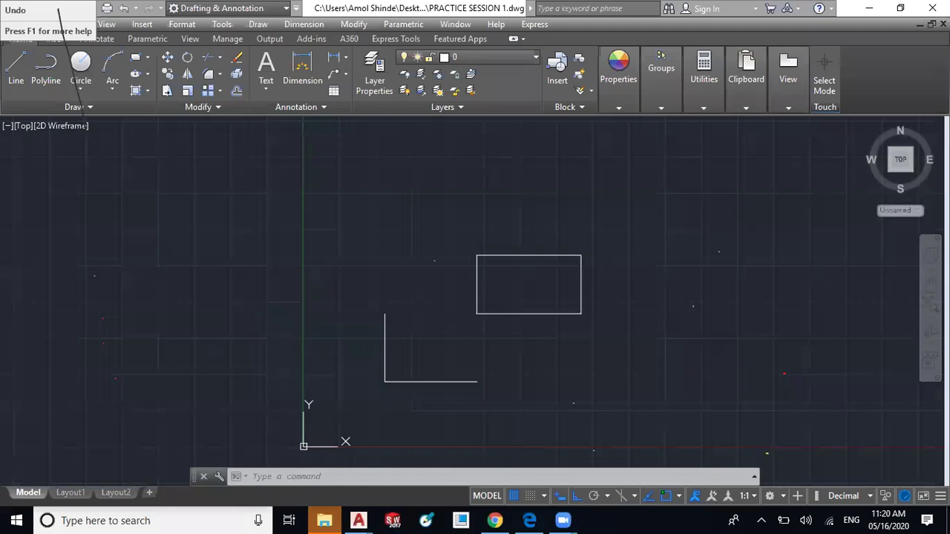
left_click(152, 40)
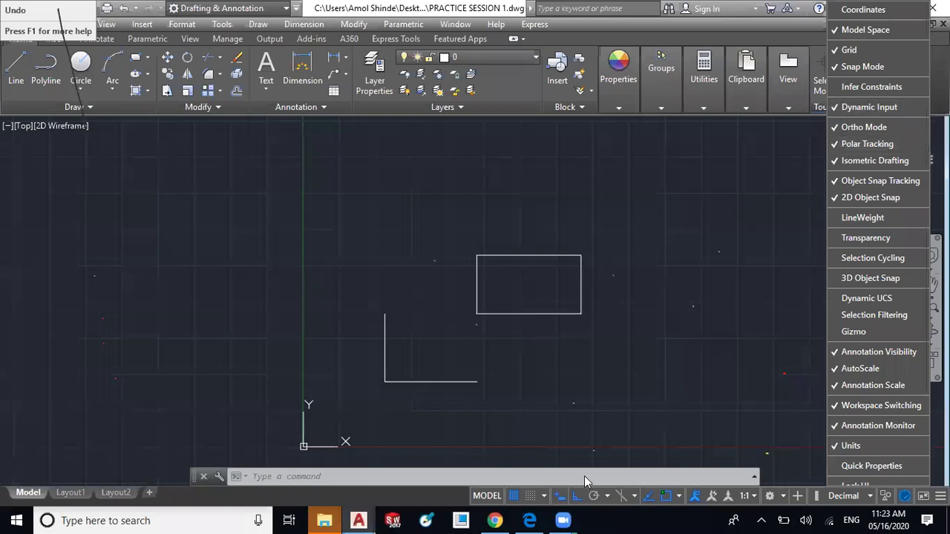
left_click(561, 501)
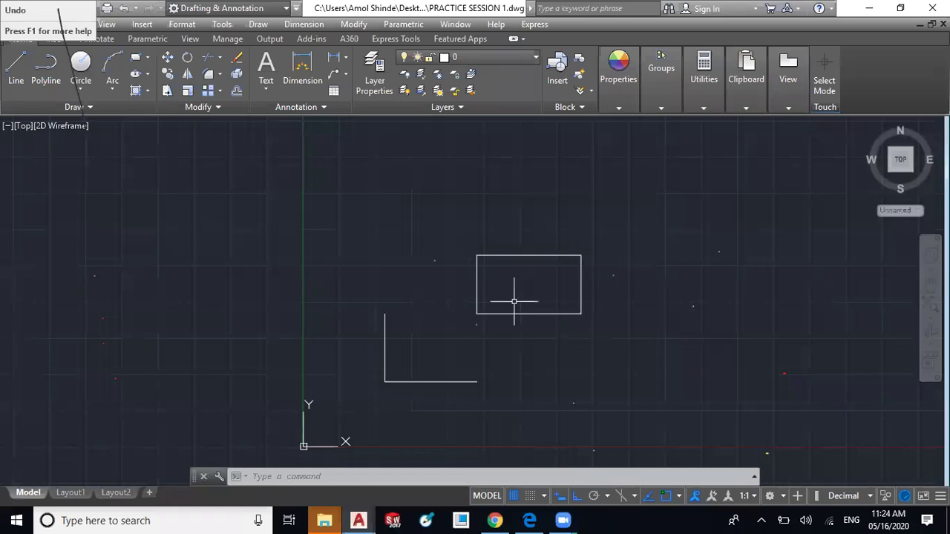
Erase the rectangle and the two lines forming the L shape, leaving the drawing area empty
left_click(615, 233)
left_click(369, 347)
key("Delete")
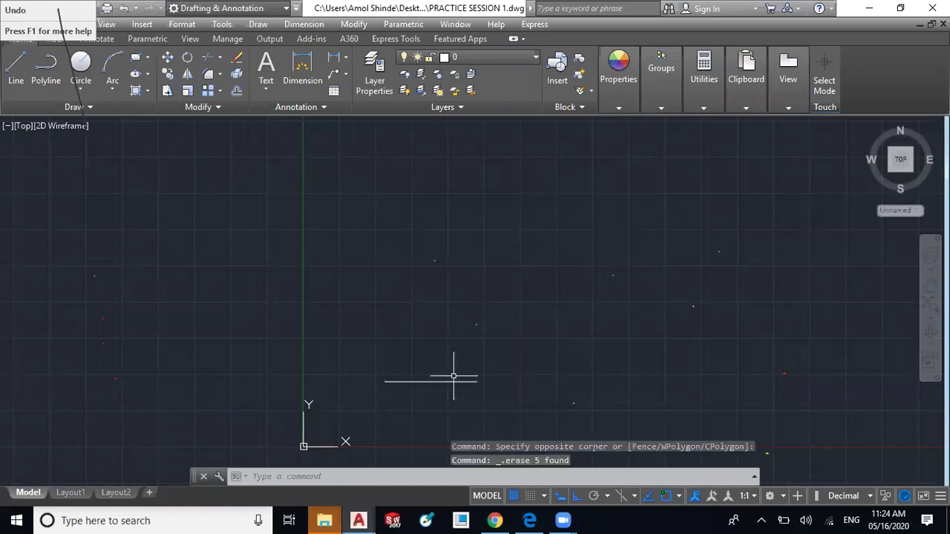
left_click(453, 381)
key("Delete")
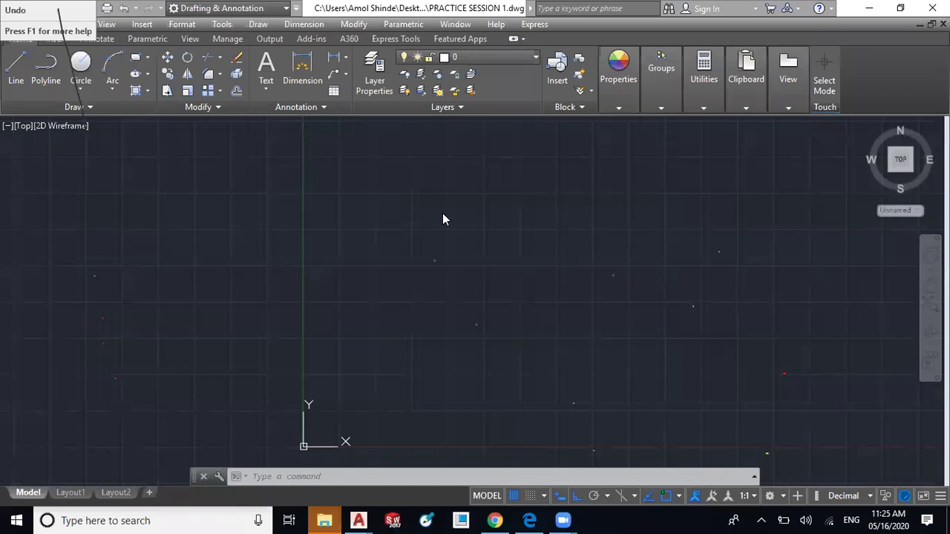
left_click(16, 74)
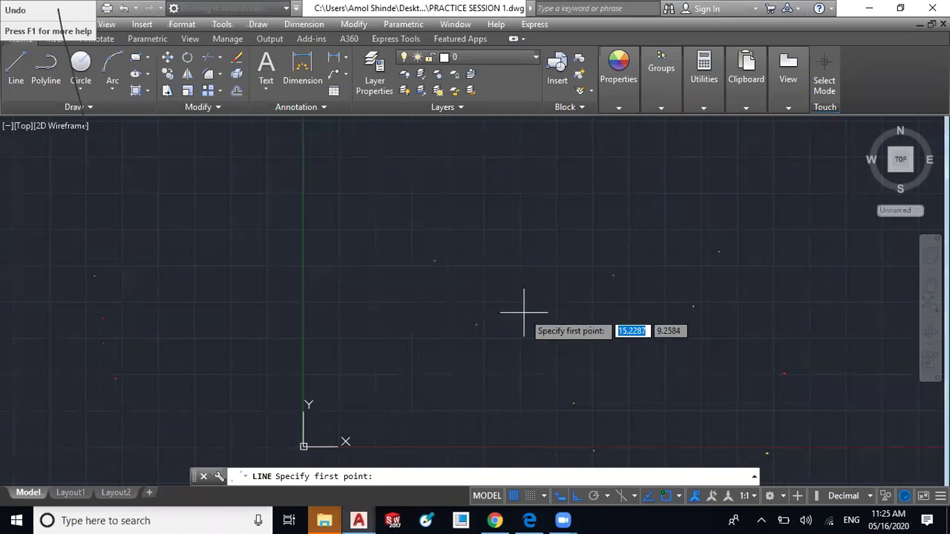
key("Escape")
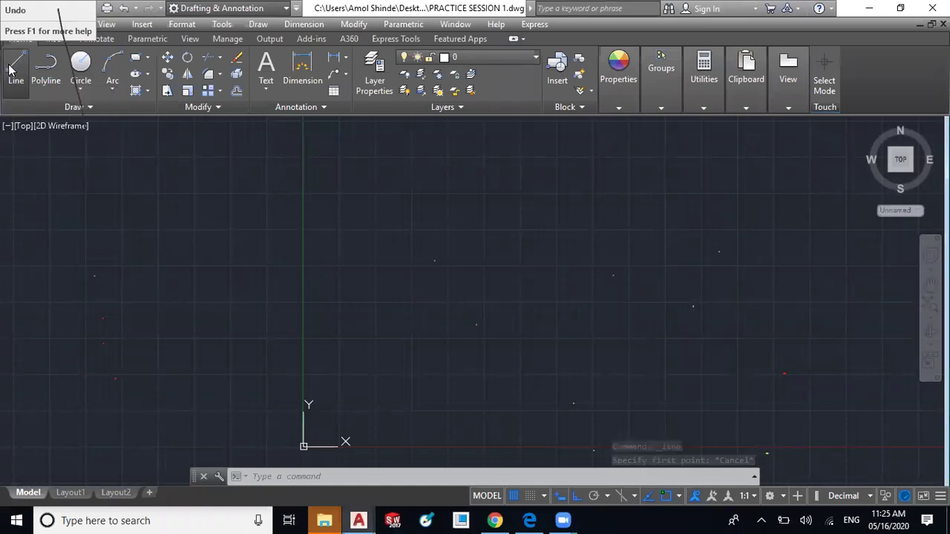
left_click(12, 71)
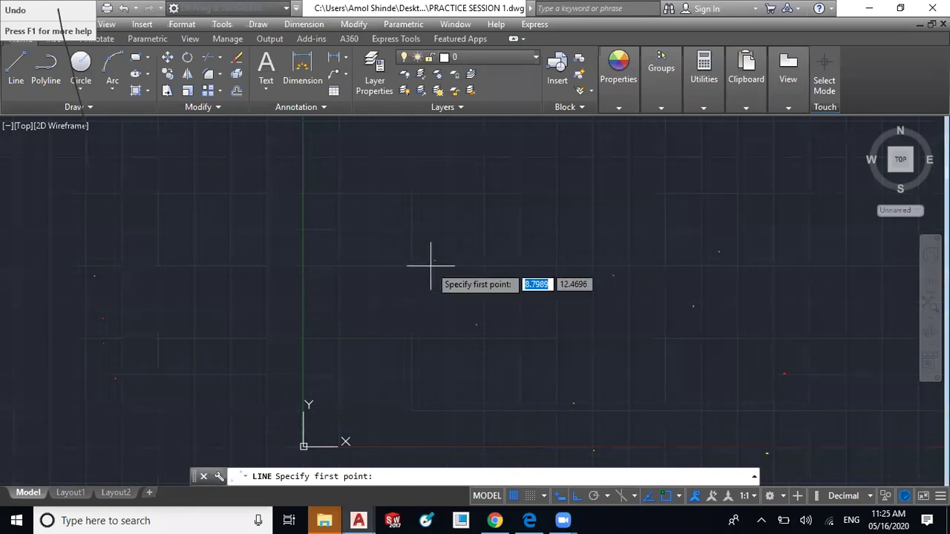
key("Escape")
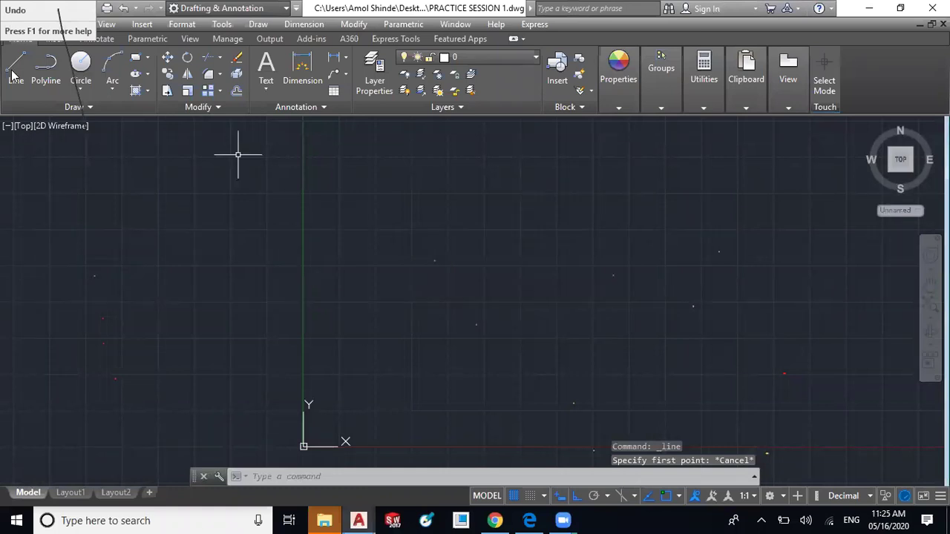
Draw a horizontal line about 11.42 units long above the X axis, starting just beyond the Y axis
key("Return")
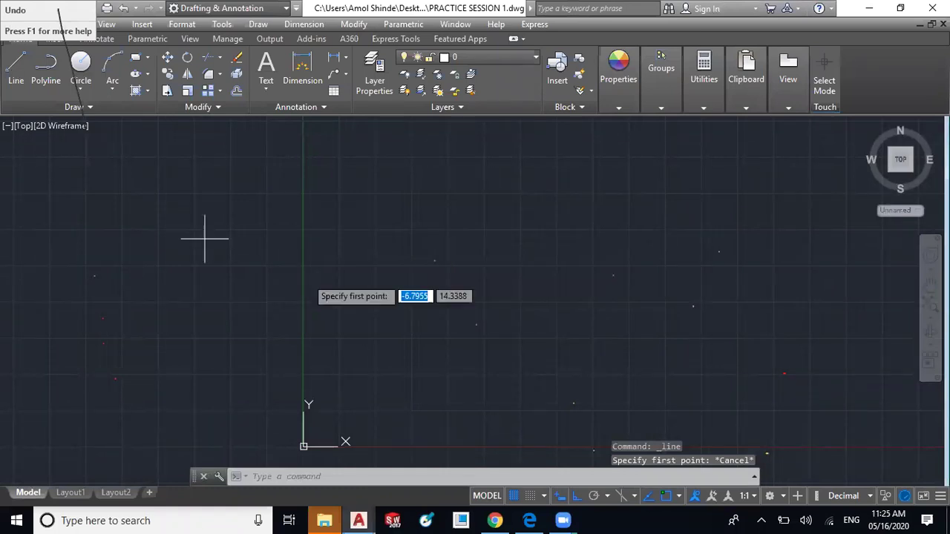
left_click(332, 260)
left_click(497, 260)
key("Escape")
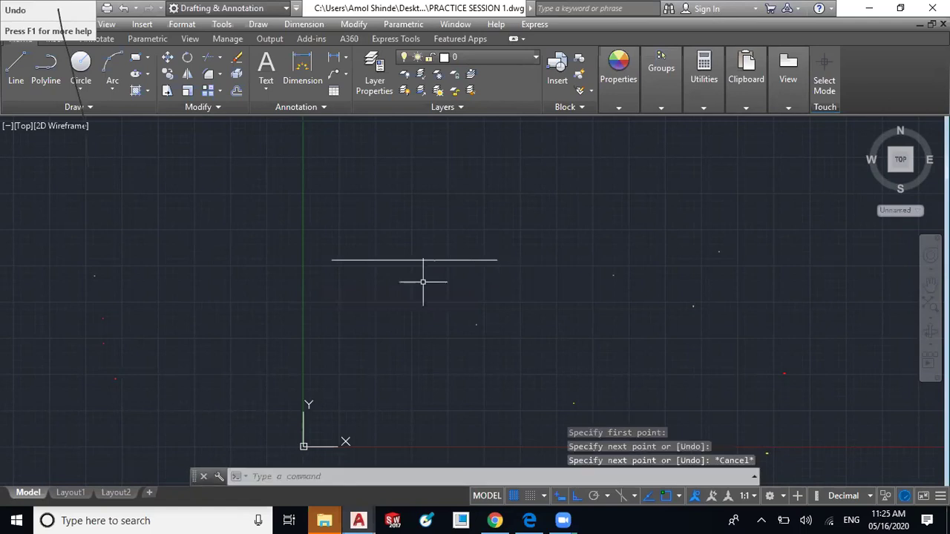
Show the properties of the horizontal line and dock the Properties palette beside the drawing area
left_click(442, 260)
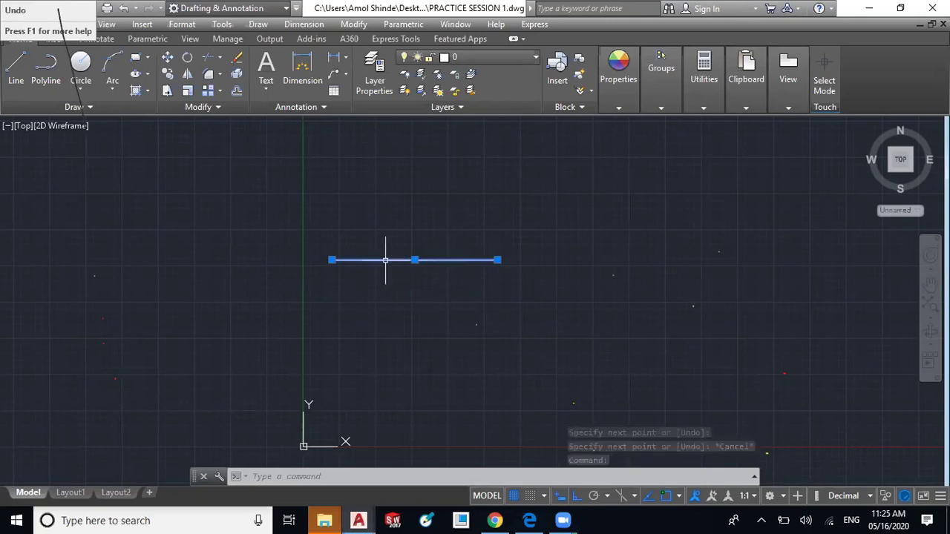
mouse_move(386, 259)
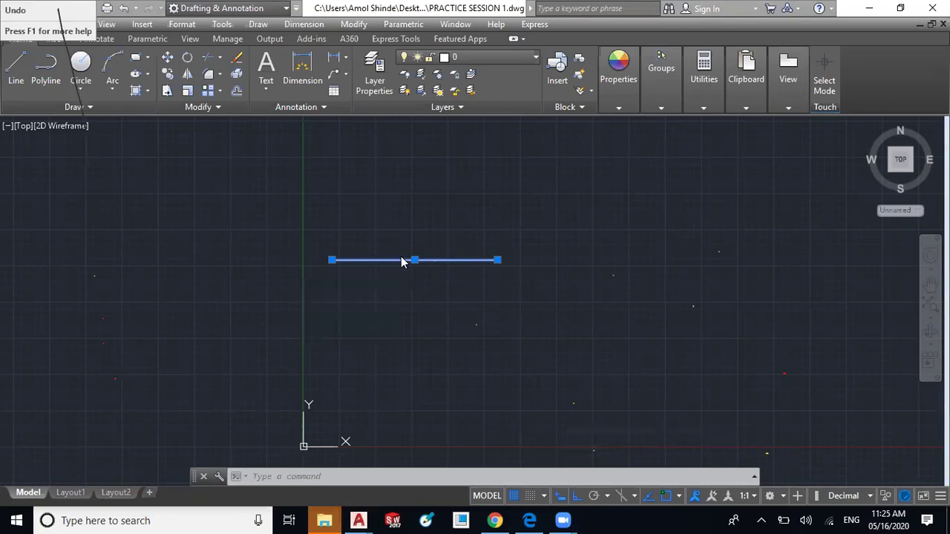
right_click(401, 262)
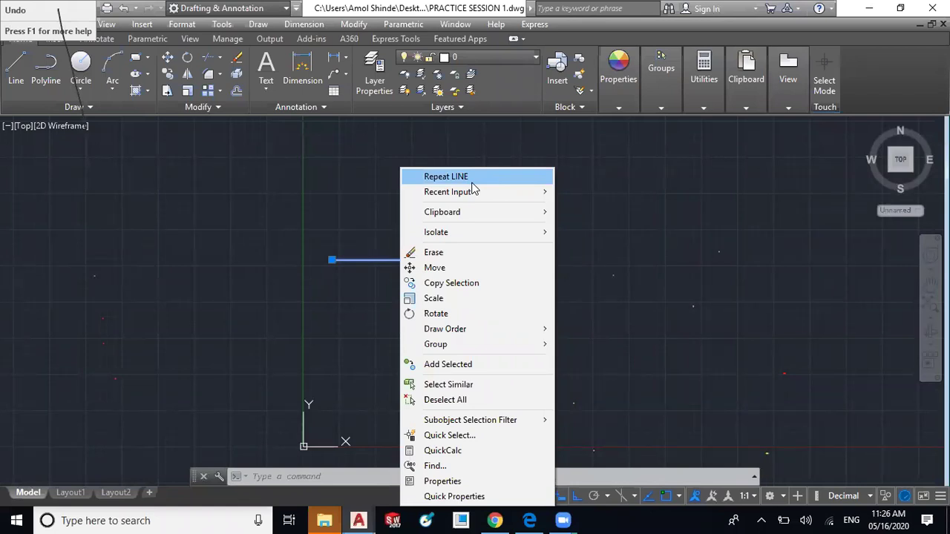
mouse_move(549, 195)
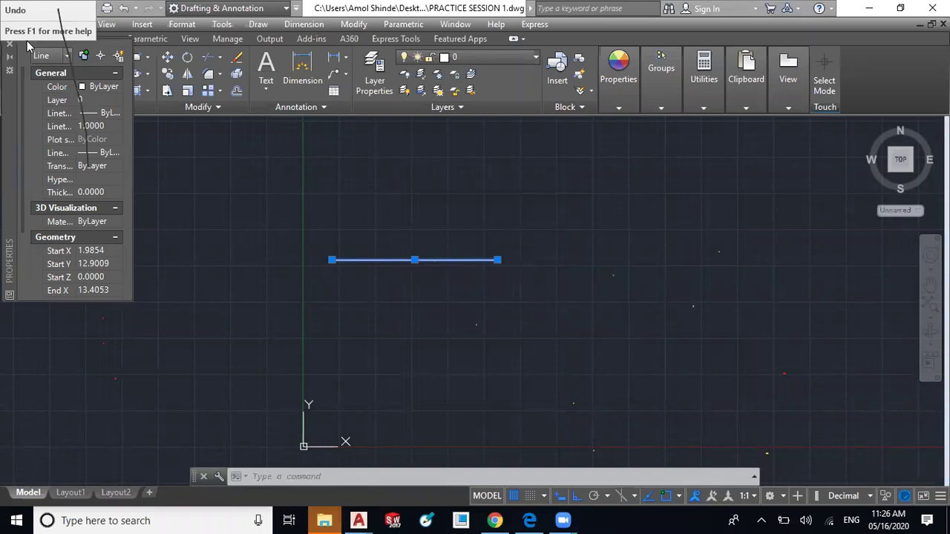
double_click(6, 172)
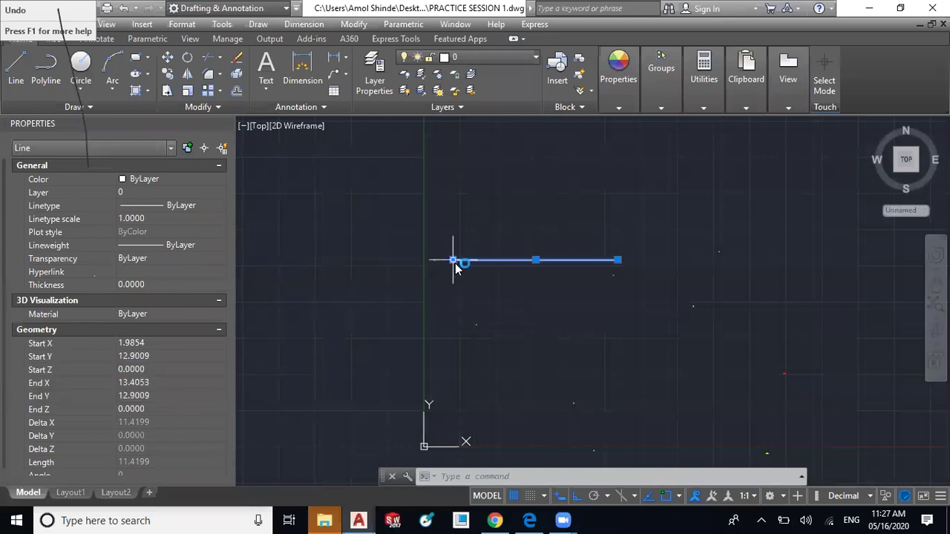
Inspect the length and angle of the horizontal line at its end grips and deselect it
mouse_move(453, 260)
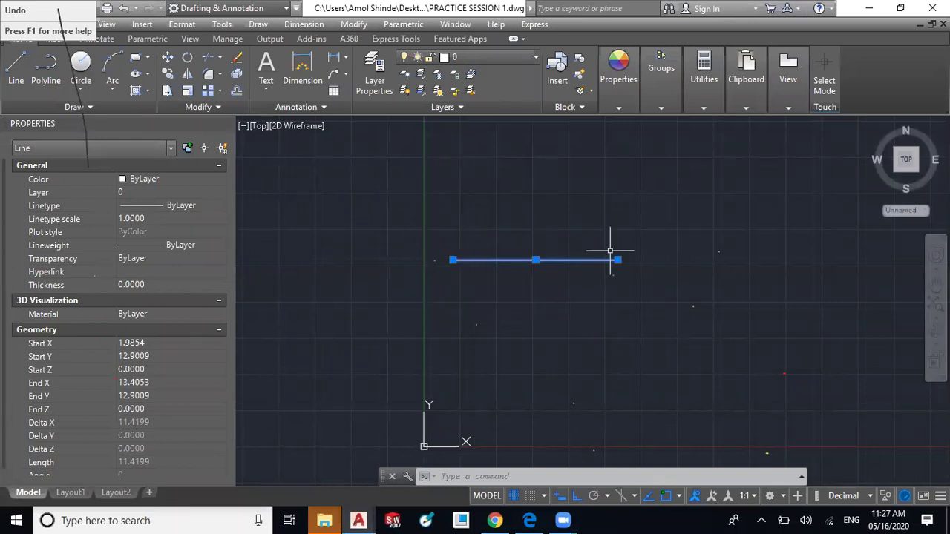
mouse_move(618, 261)
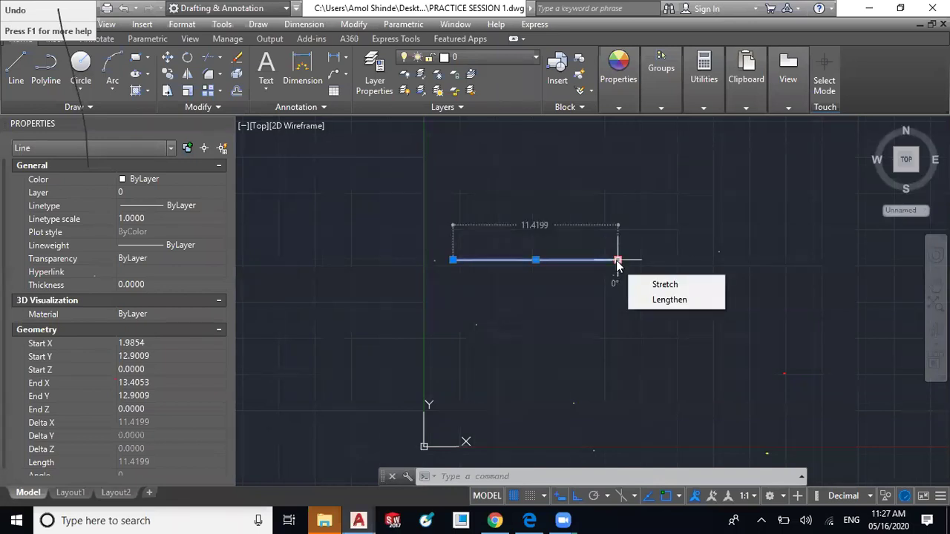
key("Escape")
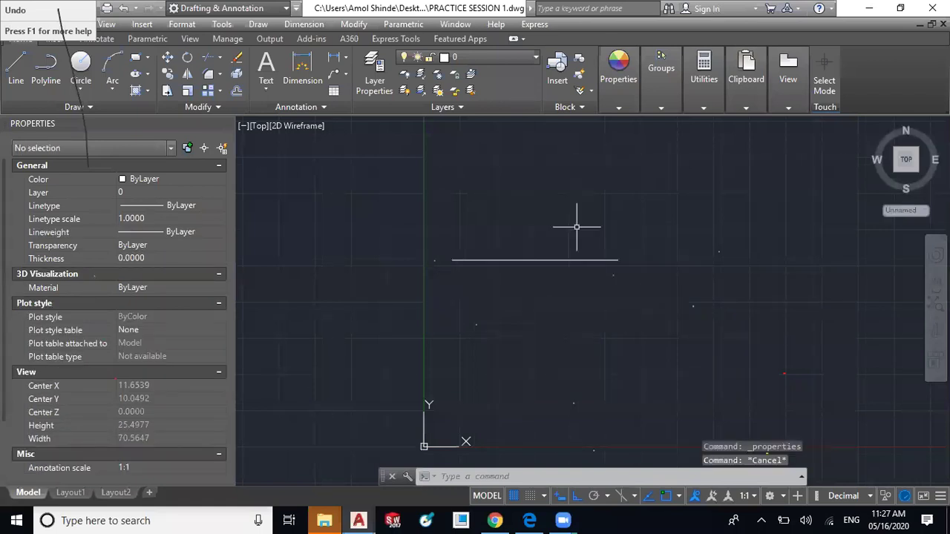
Select the horizontal line and review its coordinates, deltas, length and angle in the Properties palette
left_click(520, 253)
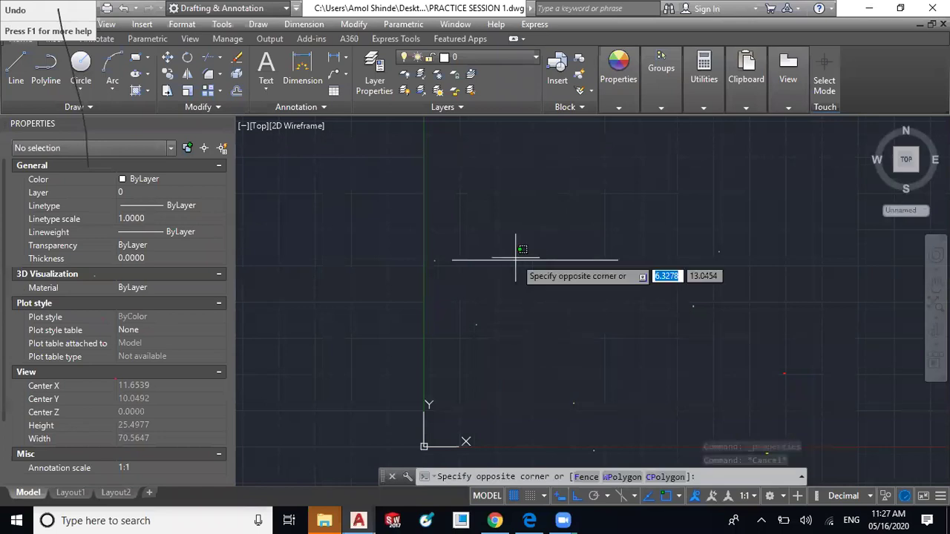
left_click(452, 264)
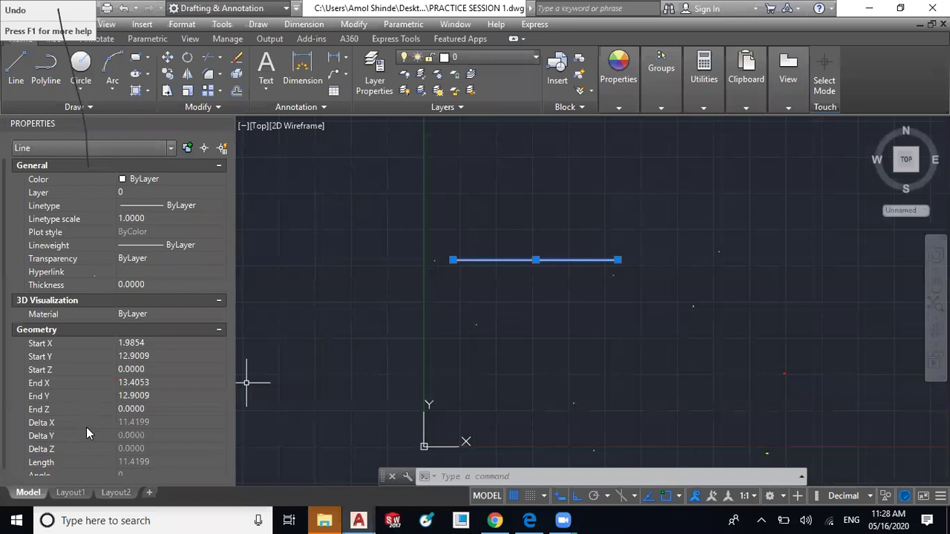
scroll(70, 448, "down", 1)
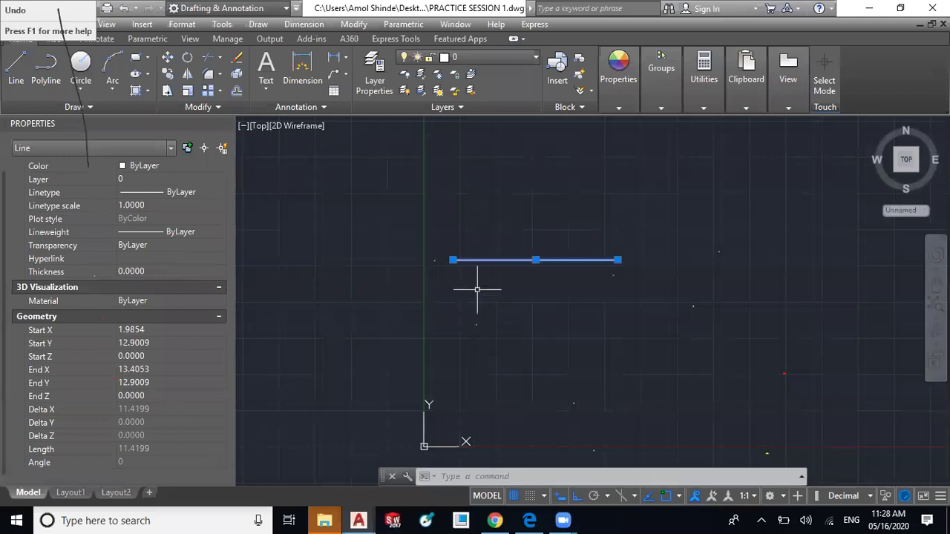
Erase the horizontal line and close the Properties palette
left_click(524, 215)
left_click(493, 274)
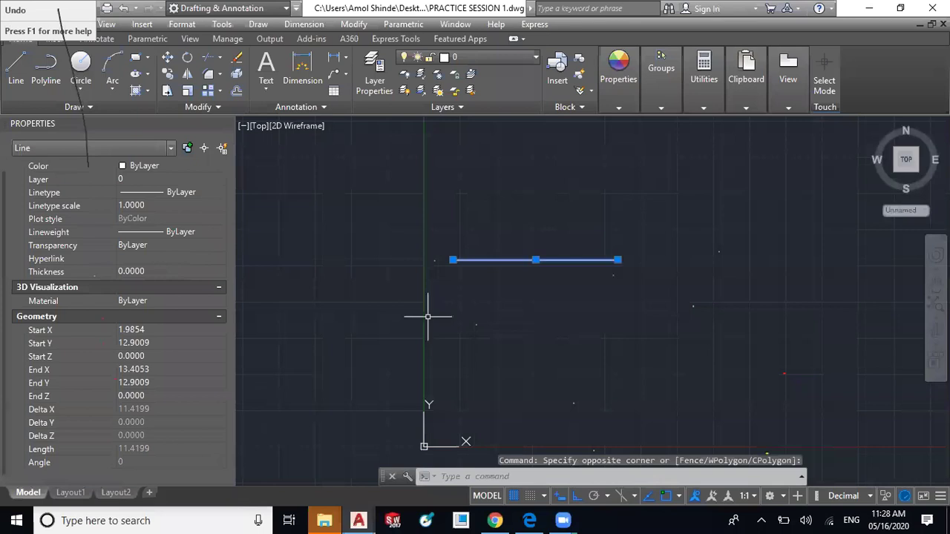
key("Delete")
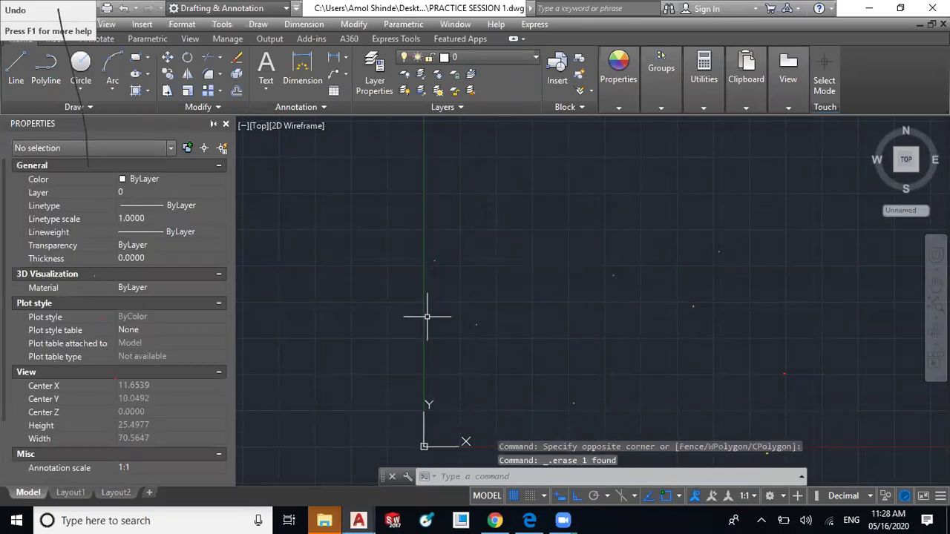
key("ctrl+1")
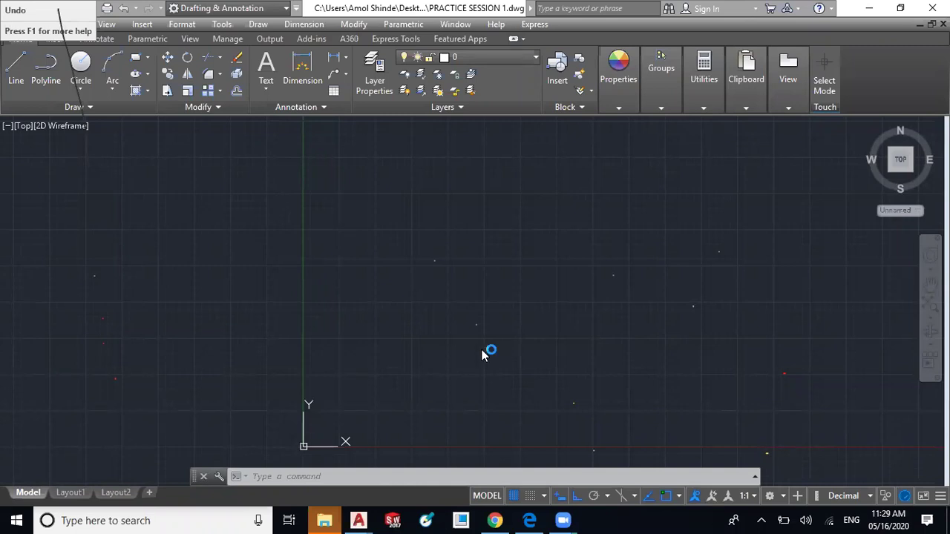
Draw a freehand rectangle, wider than it is tall, above the X axis and away from the Y axis
scroll(482, 349, "up", 4)
scroll(481, 350, "down", 3)
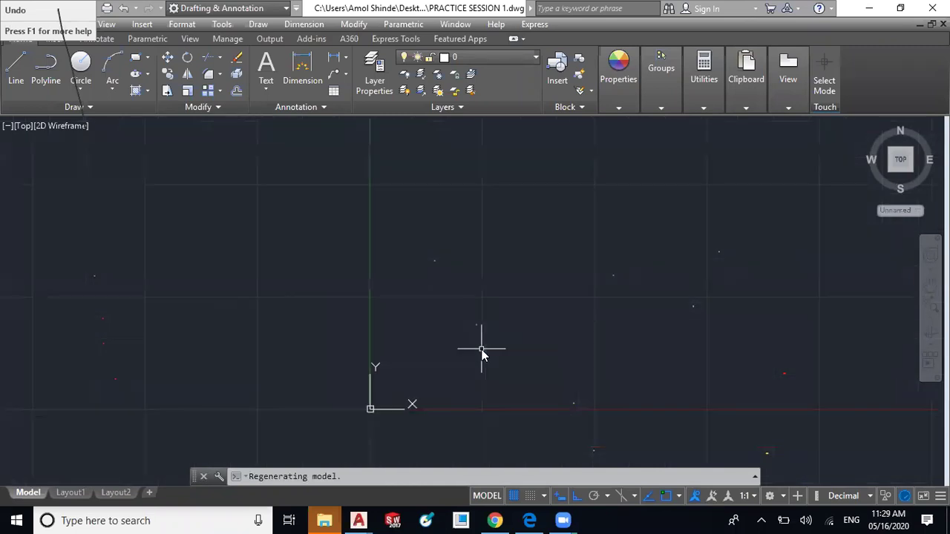
scroll(482, 350, "down", 2)
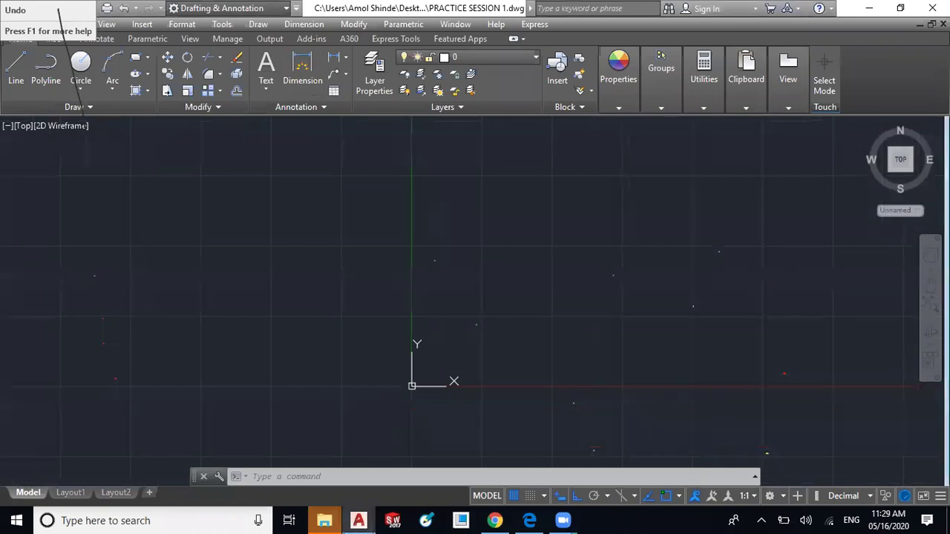
left_click(494, 197)
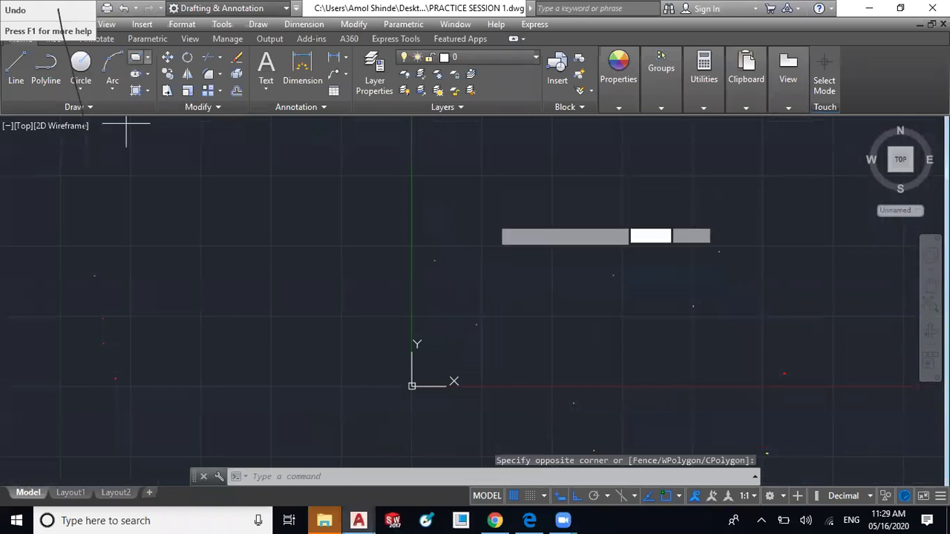
left_click(135, 57)
left_click(510, 197)
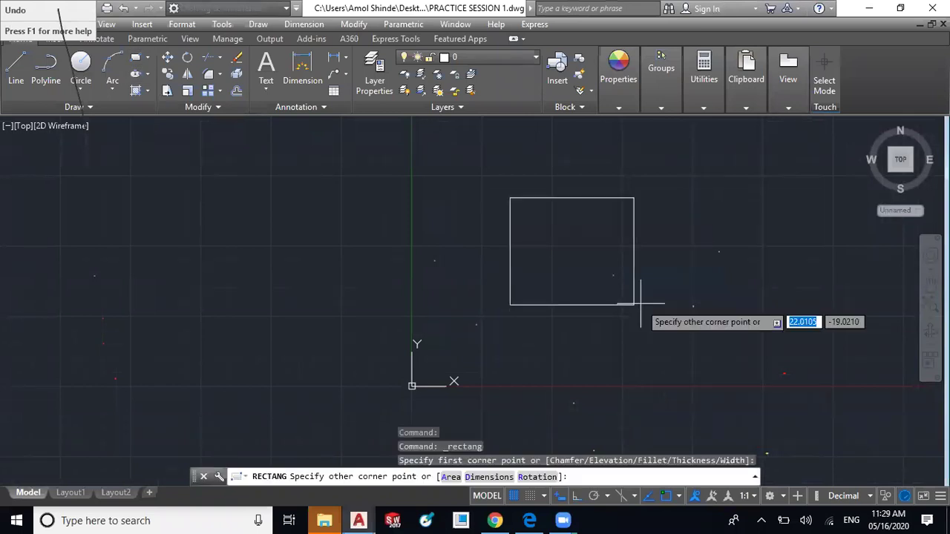
left_click(713, 295)
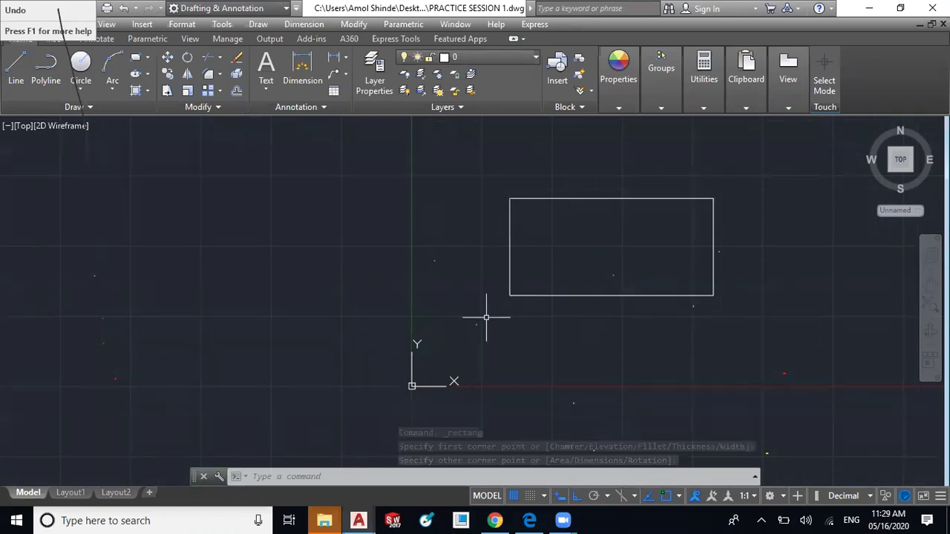
Examine the rectangle at different zoom levels, fit it to the view with zoom extents, and pan across it
scroll(487, 318, "up", 3)
mouse_move(475, 324)
middle_mouse_down()
mouse_move(399, 366)
mouse_move(330, 372)
middle_mouse_up()
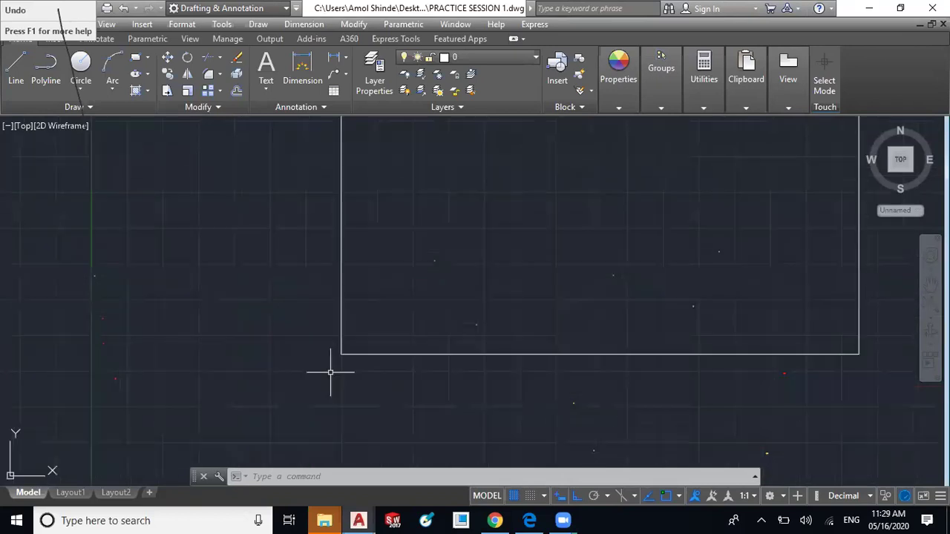
scroll(331, 372, "down", 4)
scroll(330, 372, "down", 4)
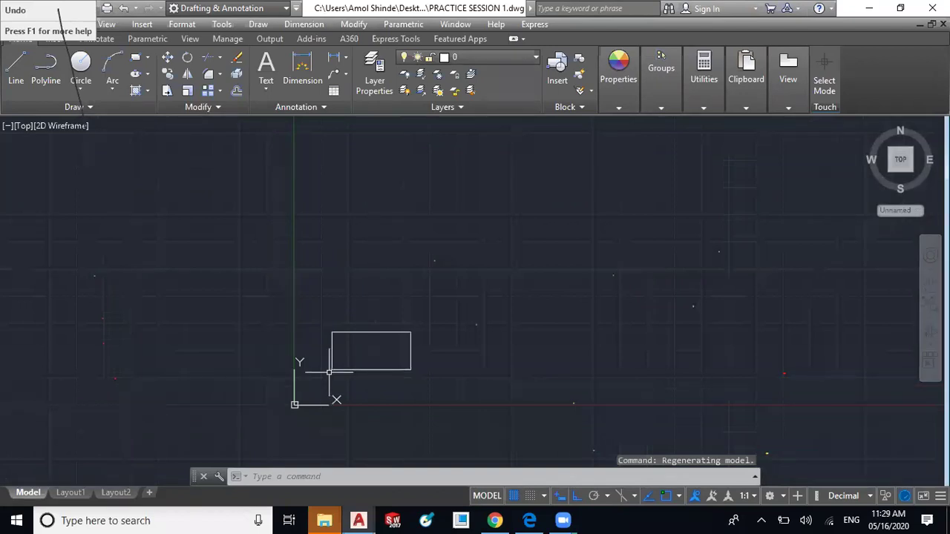
scroll(316, 360, "down", 2)
scroll(369, 358, "down", 2)
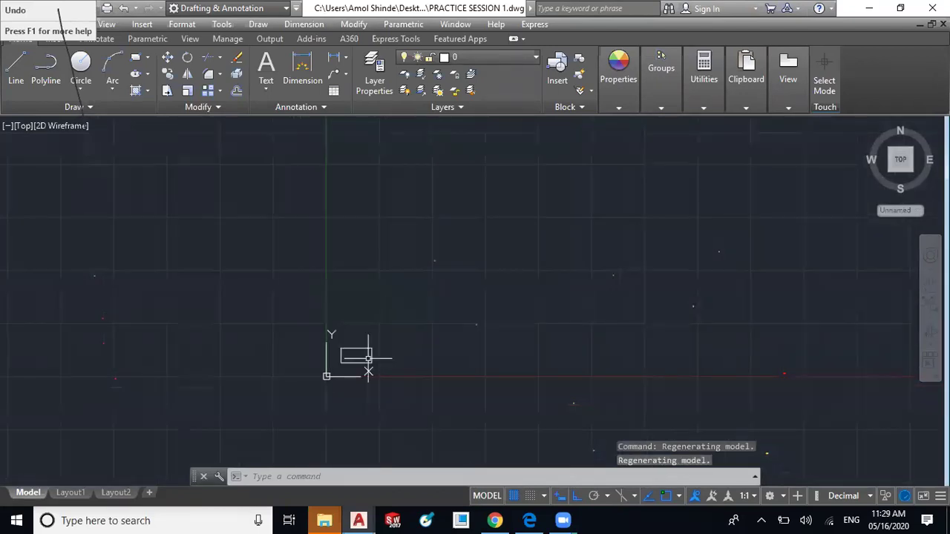
scroll(371, 362, "down", 2)
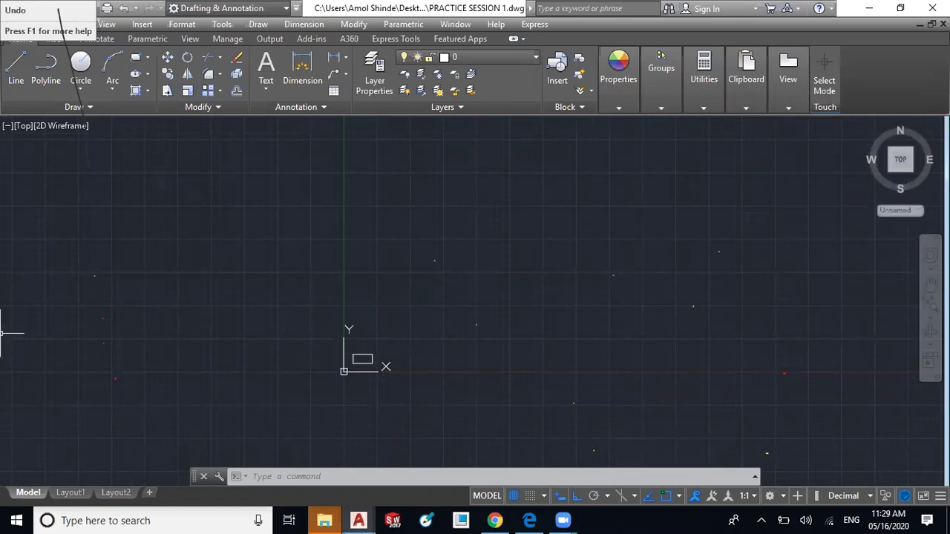
middle_click_drag(526, 248, 529, 246)
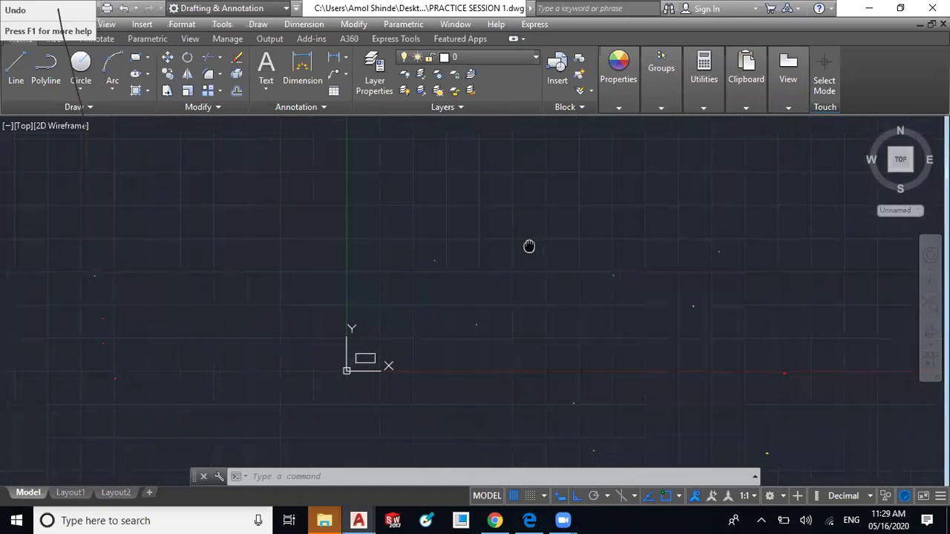
middle_click(532, 242)
middle_click(533, 242)
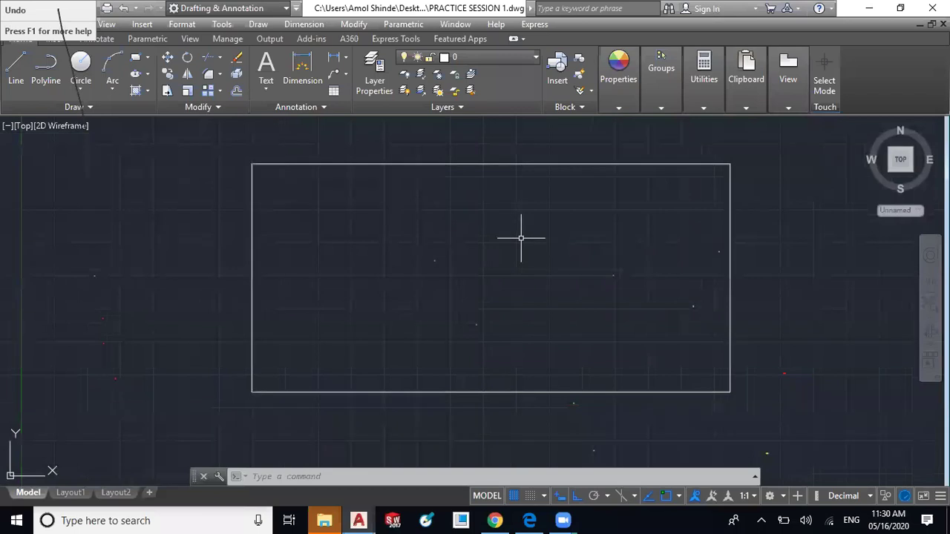
middle_click_drag(529, 224, 555, 243)
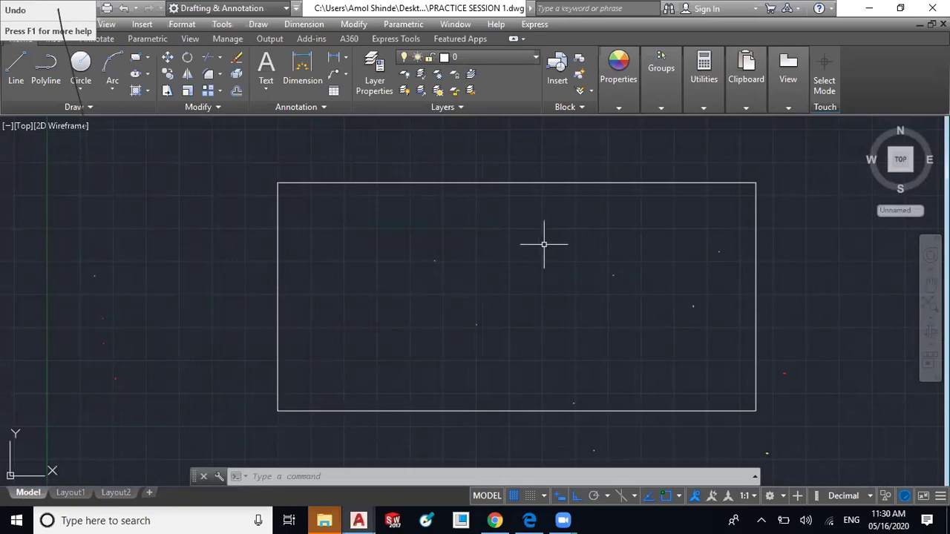
Erase all objects in the drawing and zoom the empty drawing to its extents
key("ctrl+a")
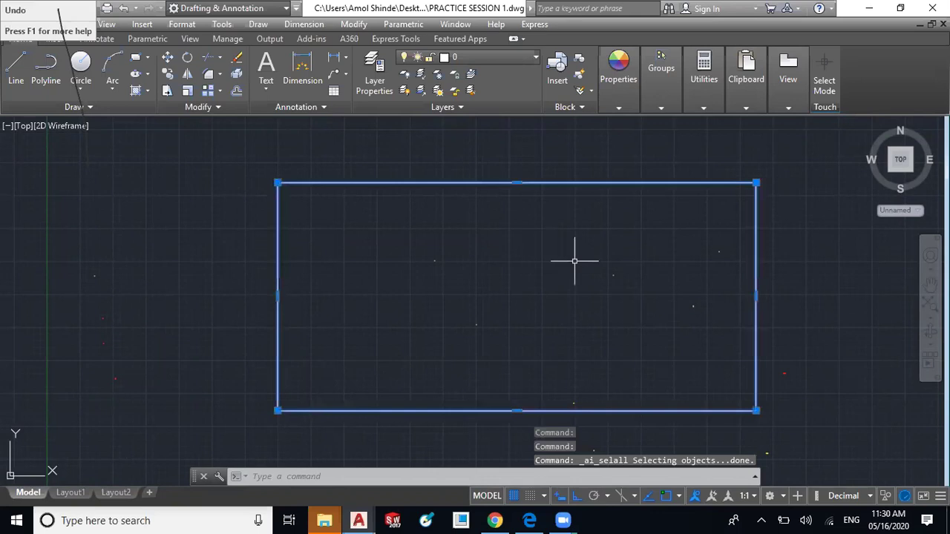
key("Delete")
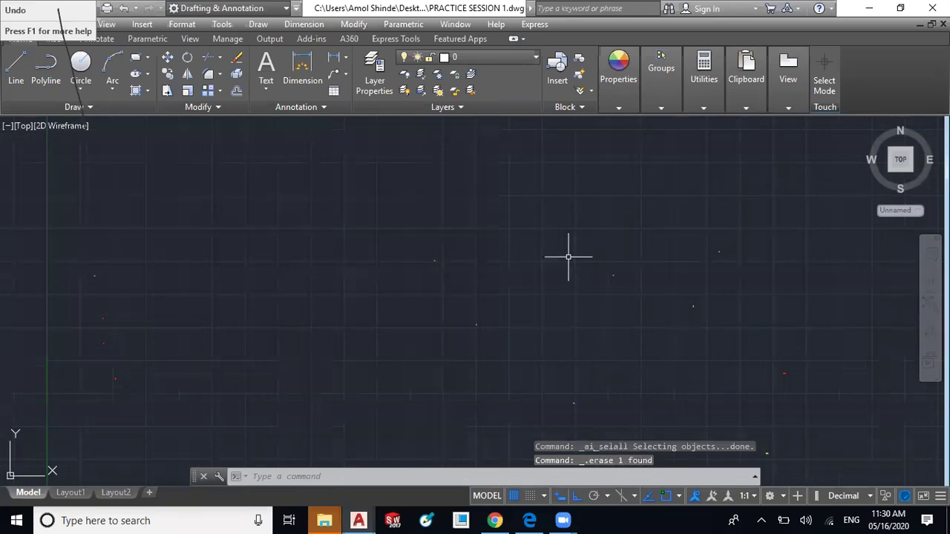
middle_click_drag(556, 253, 563, 243)
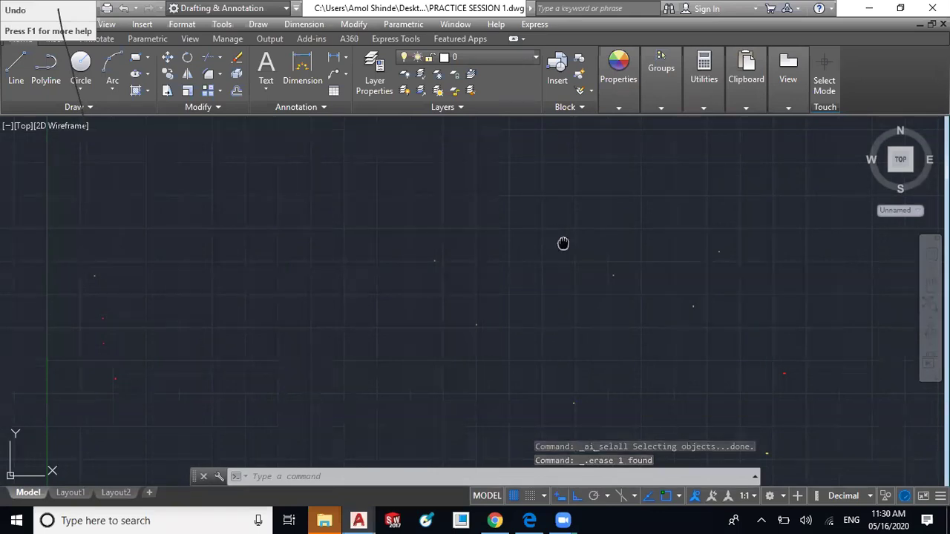
middle_click(563, 243)
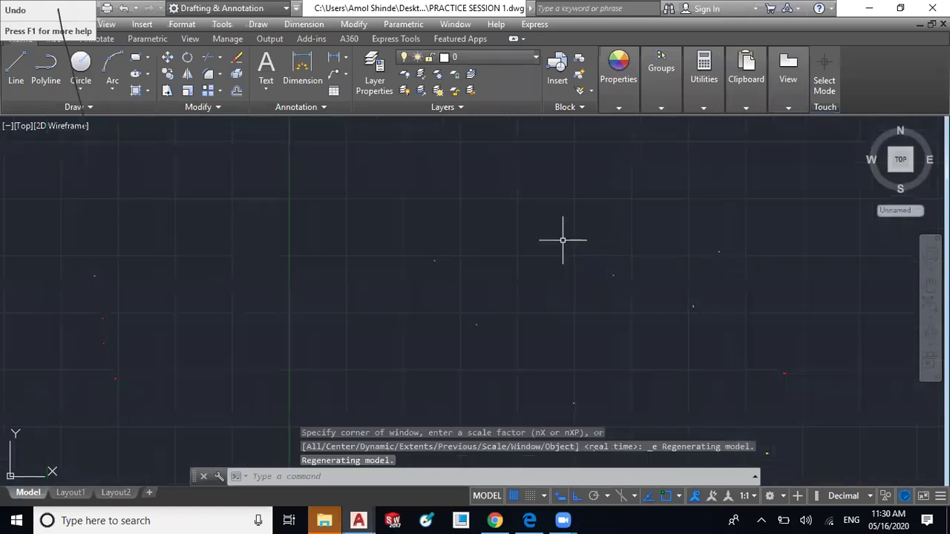
middle_click(553, 239)
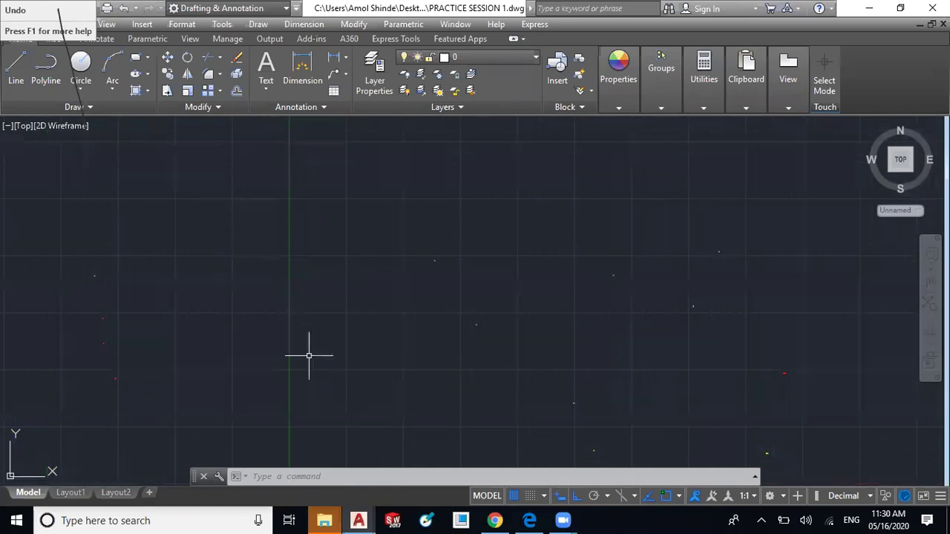
Draw a horizontal line 100 units long above the X axis, starting a short distance from the Y axis
scroll(405, 360, "down", 2)
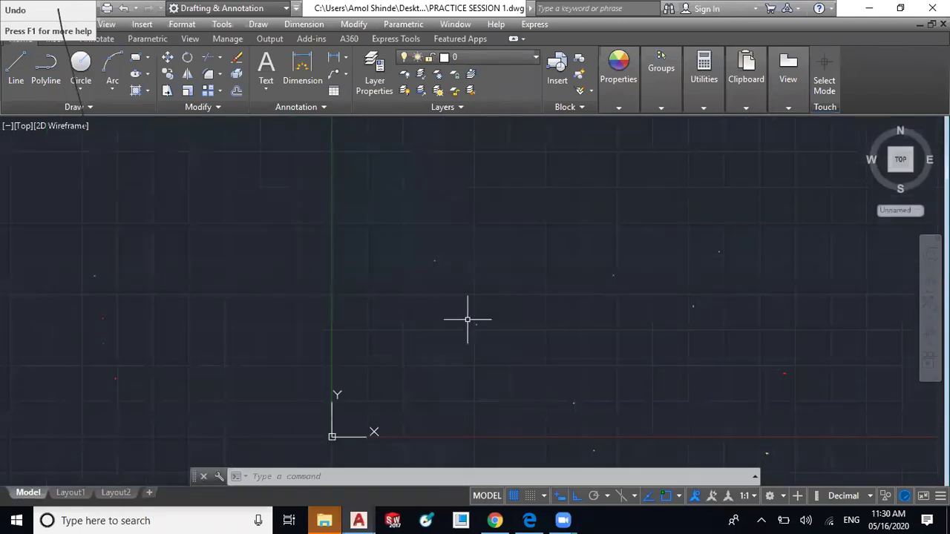
middle_click(503, 319)
middle_click(504, 319)
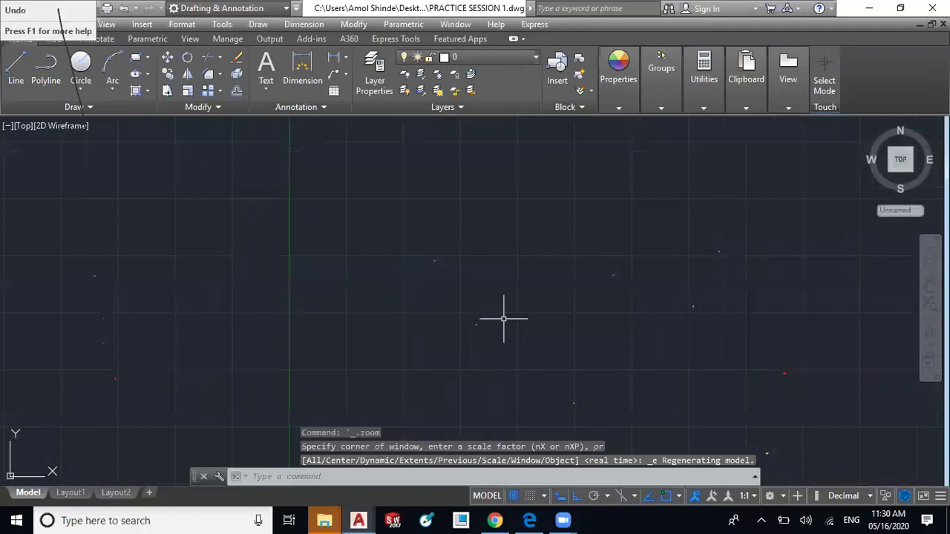
scroll(504, 317, "down", 1)
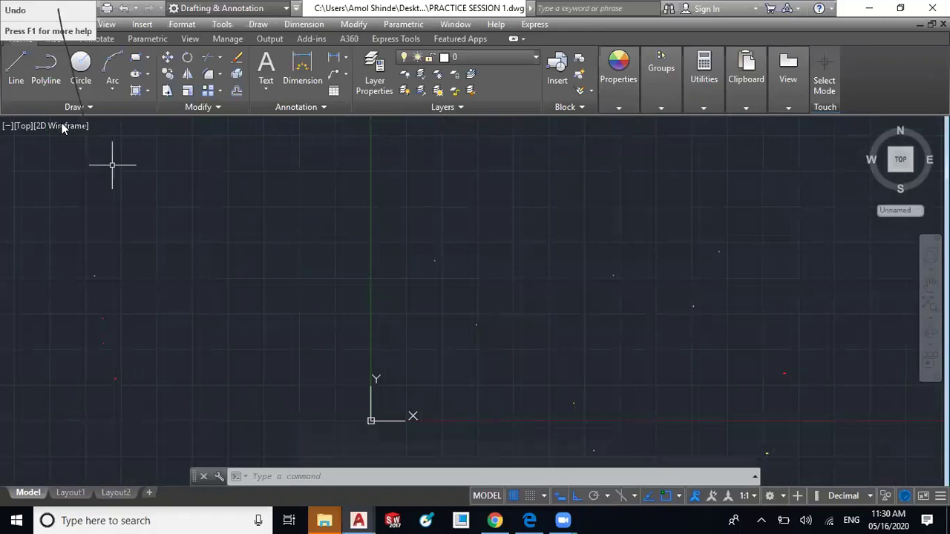
left_click(16, 70)
left_click(415, 227)
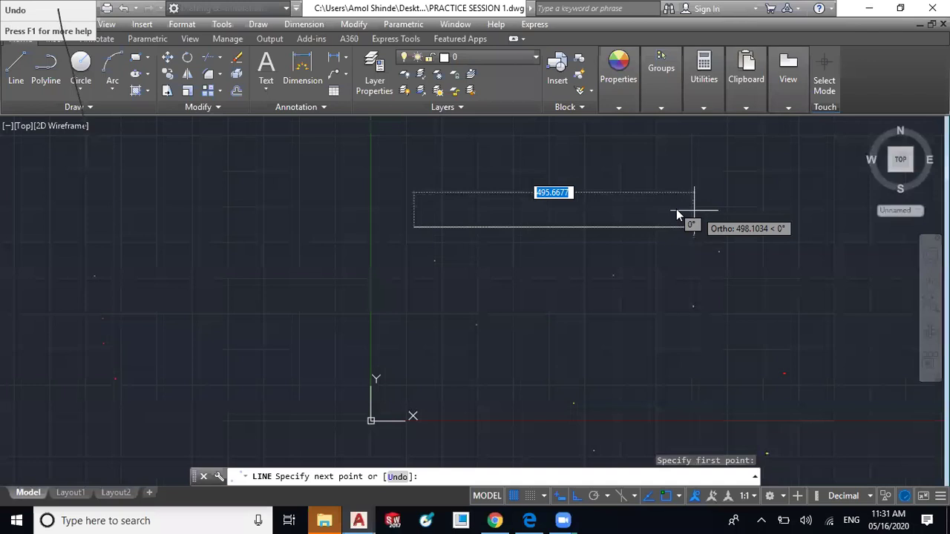
type("100")
key("Return")
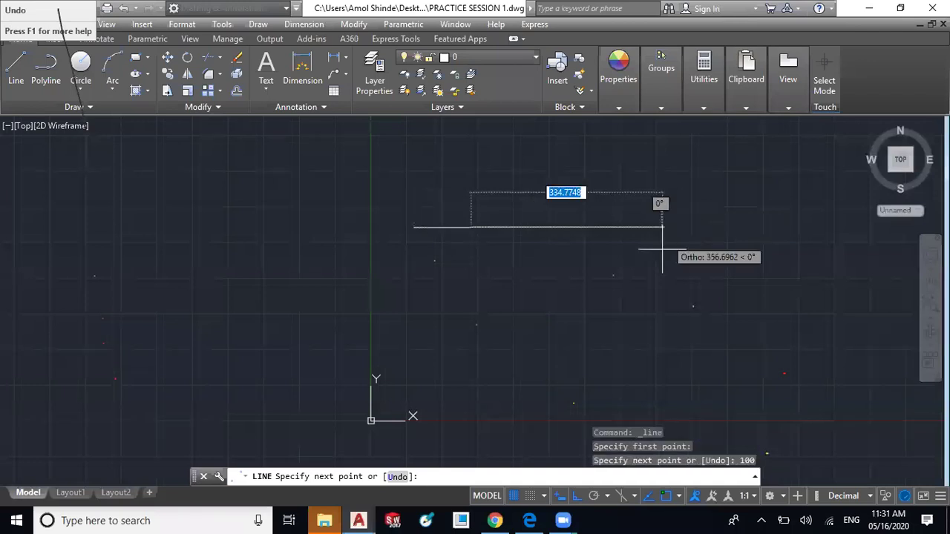
key("Escape")
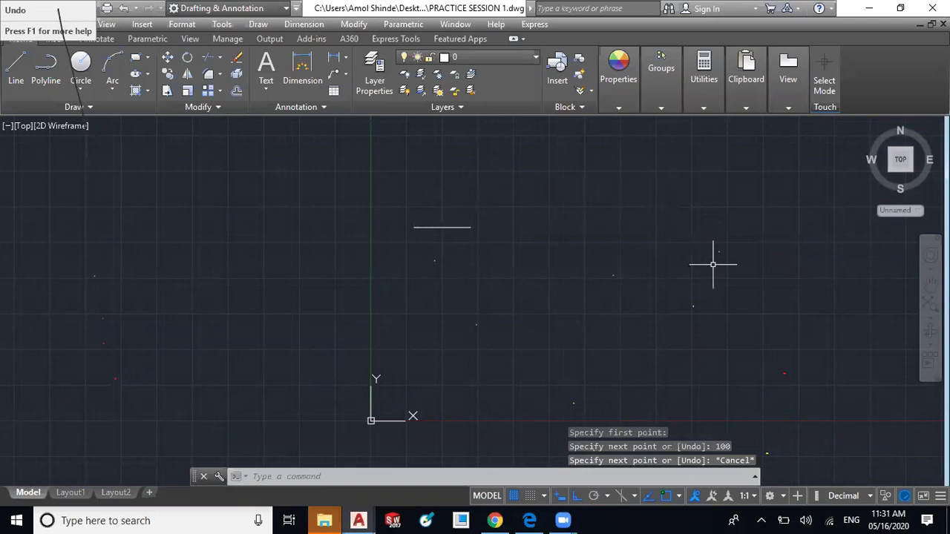
Erase the 100-unit horizontal line and fit the view to the drawing extents
scroll(400, 268, "up", 4)
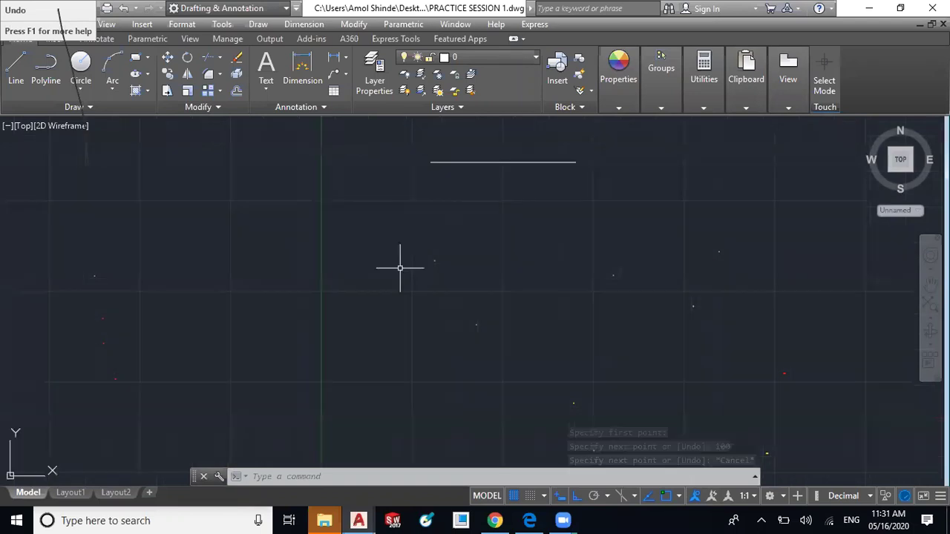
scroll(401, 268, "up", 6)
middle_click_drag(411, 276, 420, 441)
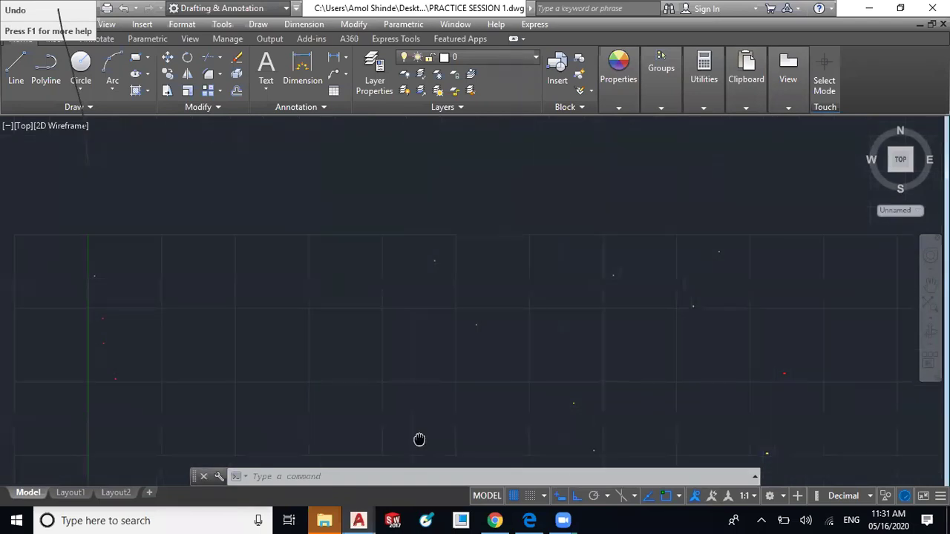
mouse_move(488, 208)
middle_mouse_down()
mouse_move(458, 413)
mouse_move(386, 387)
mouse_move(380, 417)
middle_mouse_up()
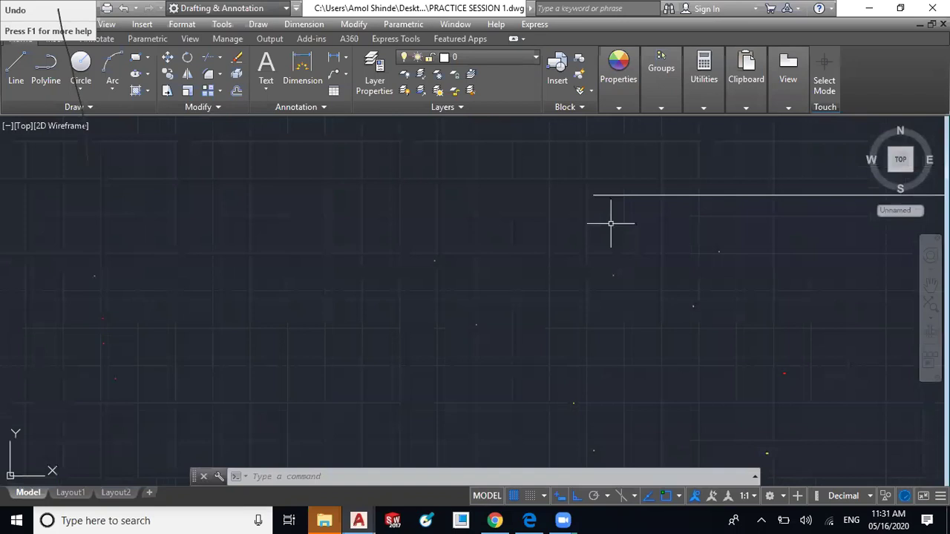
left_click(639, 194)
key("Delete")
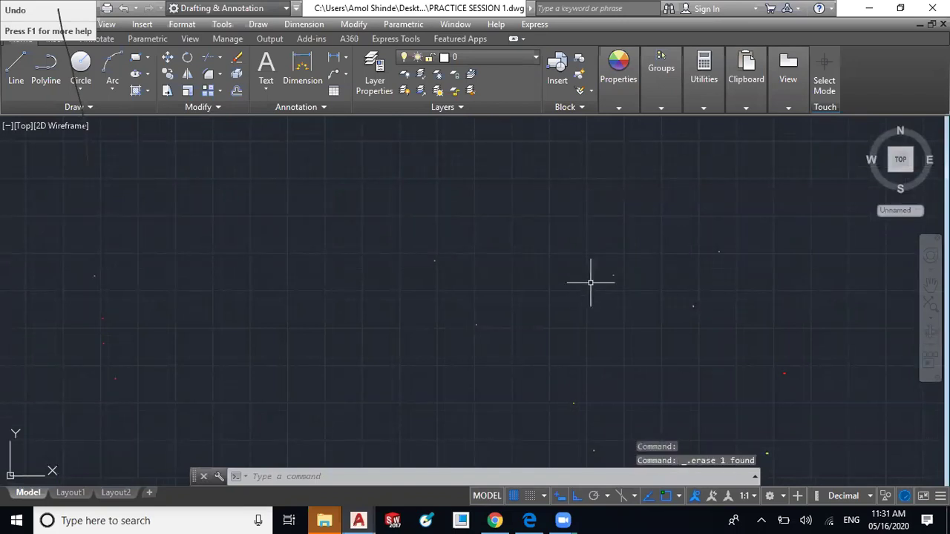
middle_click_drag(591, 282, 350, 293)
scroll(349, 294, "down", 2)
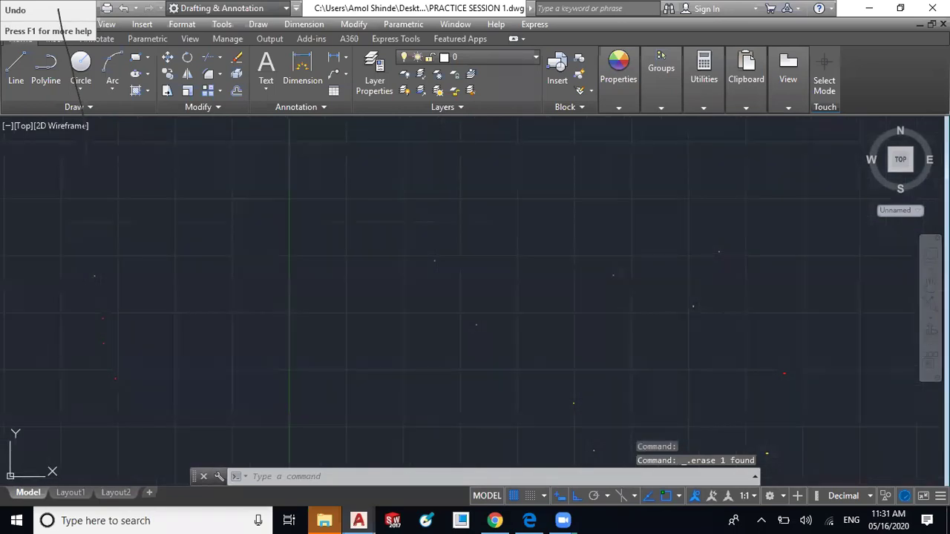
middle_click(420, 378)
middle_click(419, 379)
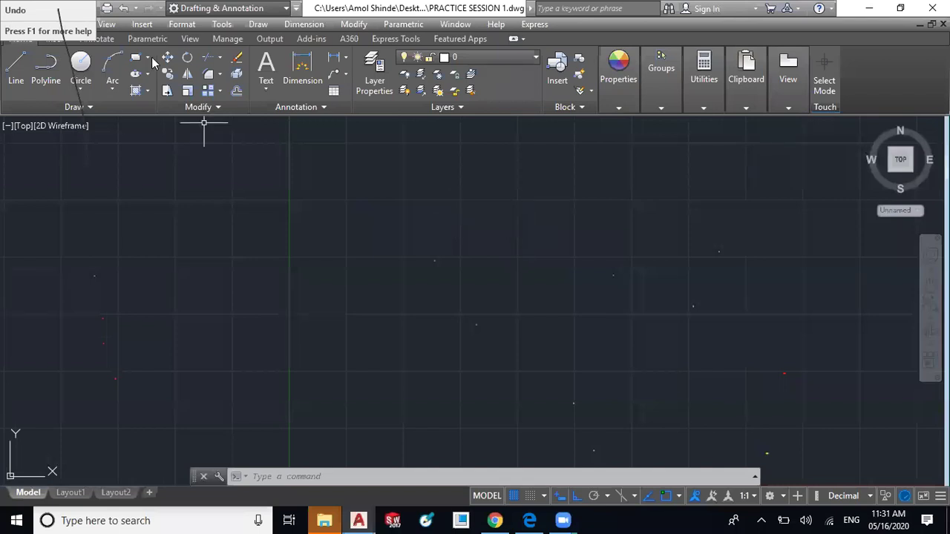
Draw a horizontal rectangle with two freehand corners to the right of the Y axis
type("rec")
key("Return")
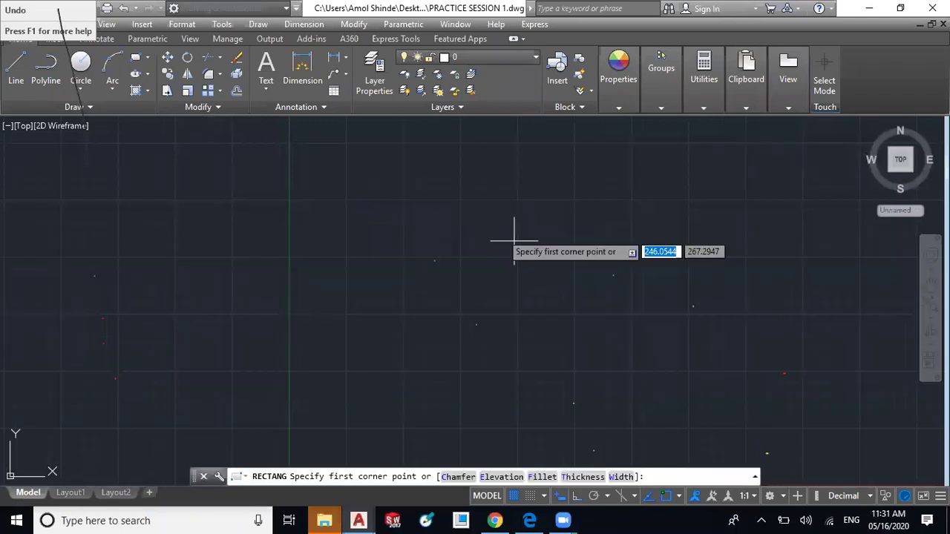
left_click(497, 233)
left_click(685, 336)
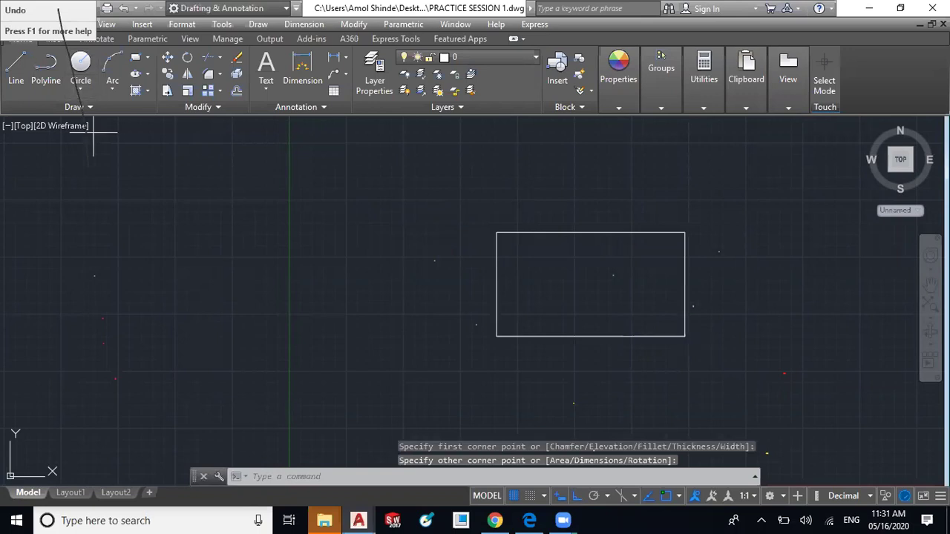
Draw three connected orthogonal lines: about 120 units down, across into the rectangle, and about 47 units up inside it
left_click(309, 192)
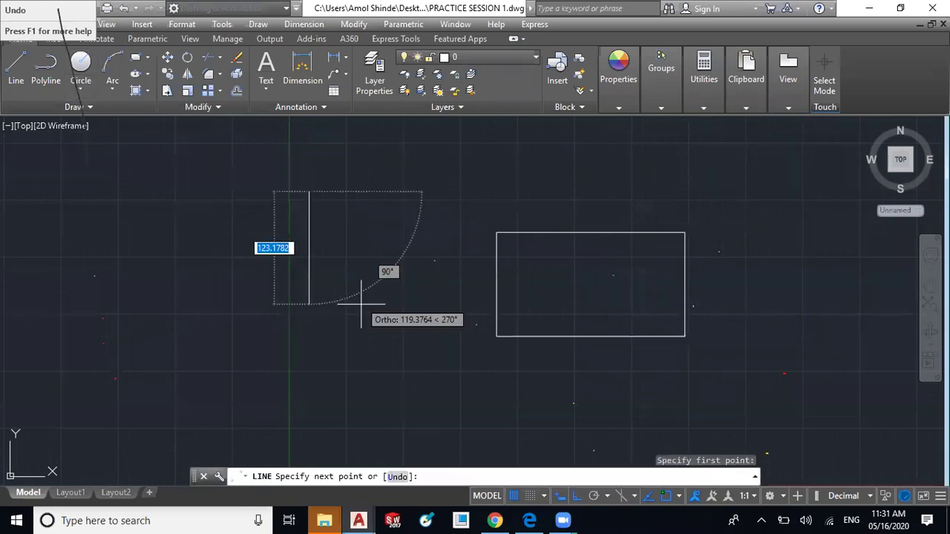
left_click(362, 304)
left_click(565, 286)
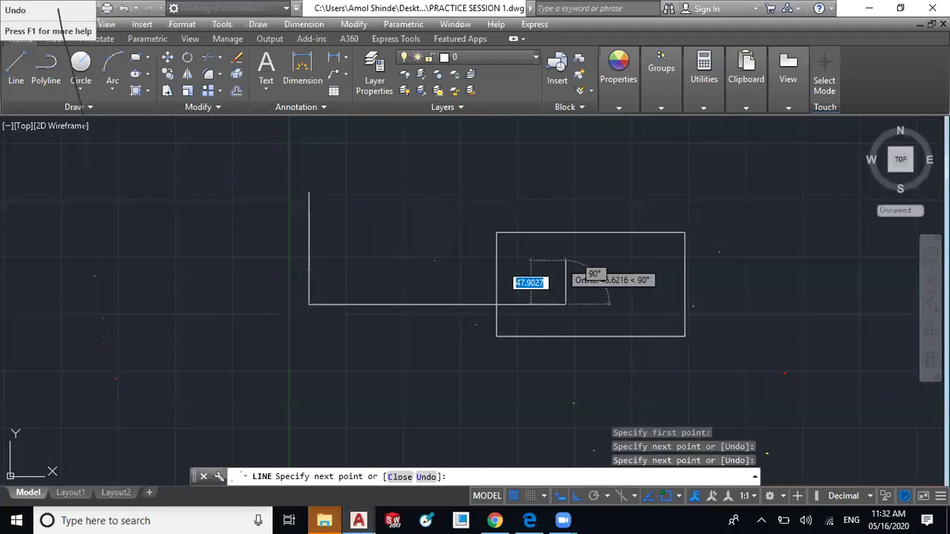
left_click(566, 261)
key("Escape")
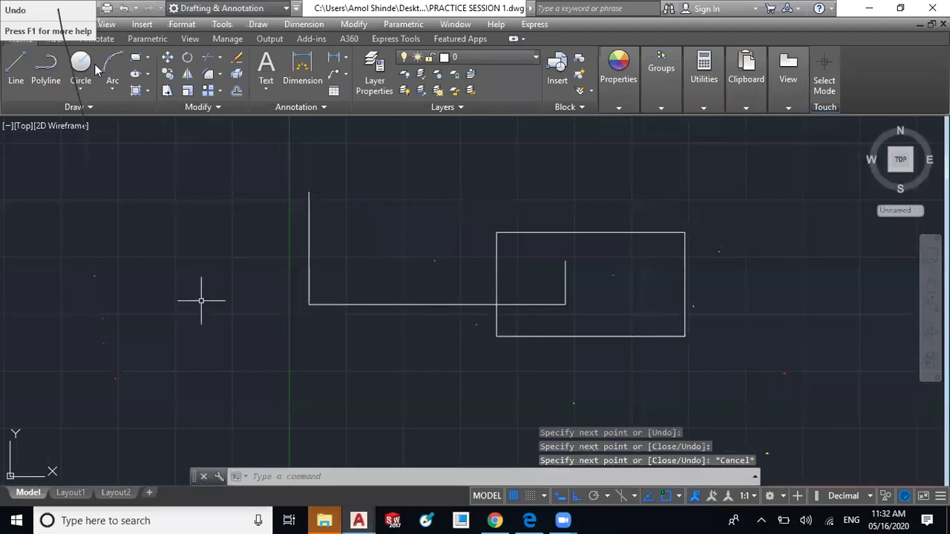
Draw a circle by centre and radius that overlaps the rectangle's upper-left corner
left_click(80, 64)
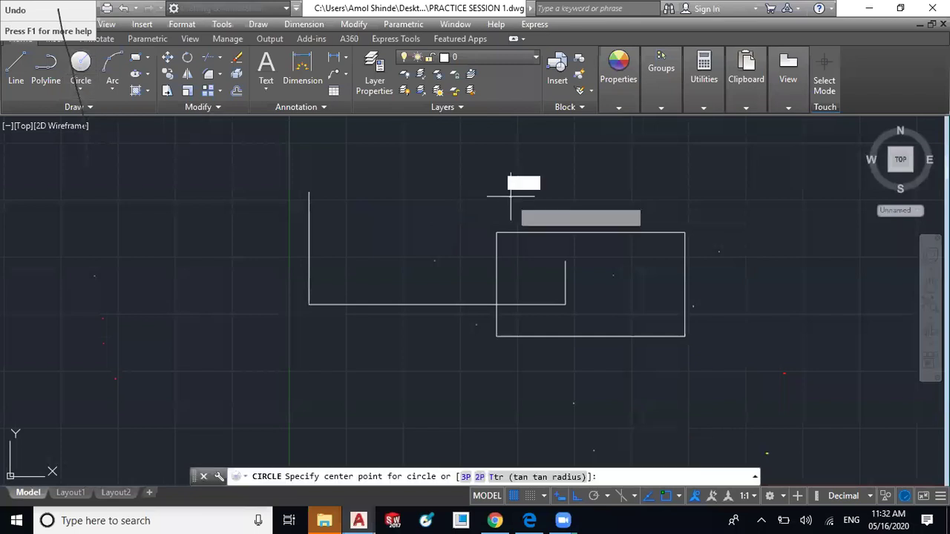
left_click(511, 197)
left_click(447, 212)
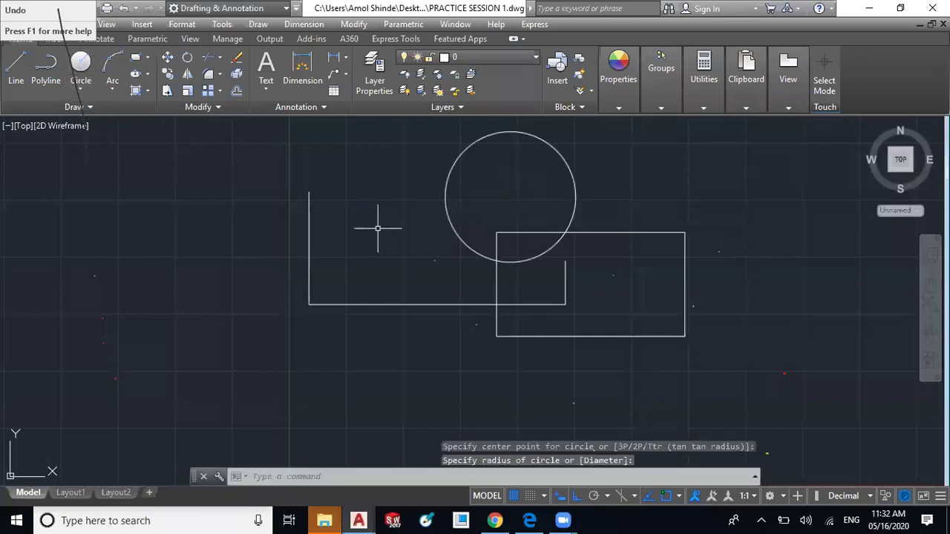
middle_click_drag(378, 229, 385, 280)
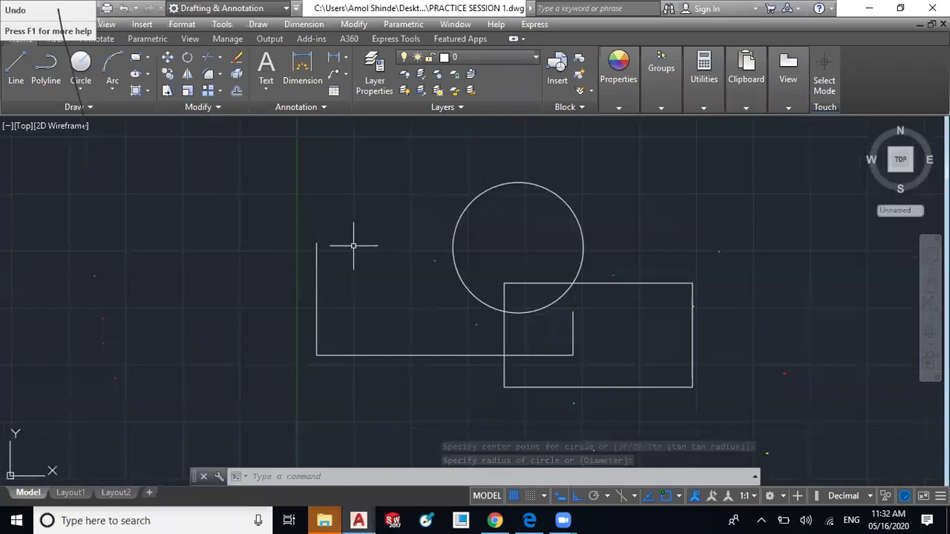
Select the lines, the circle and the rectangle individually by picking each one, and clear the selection
left_click(316, 264)
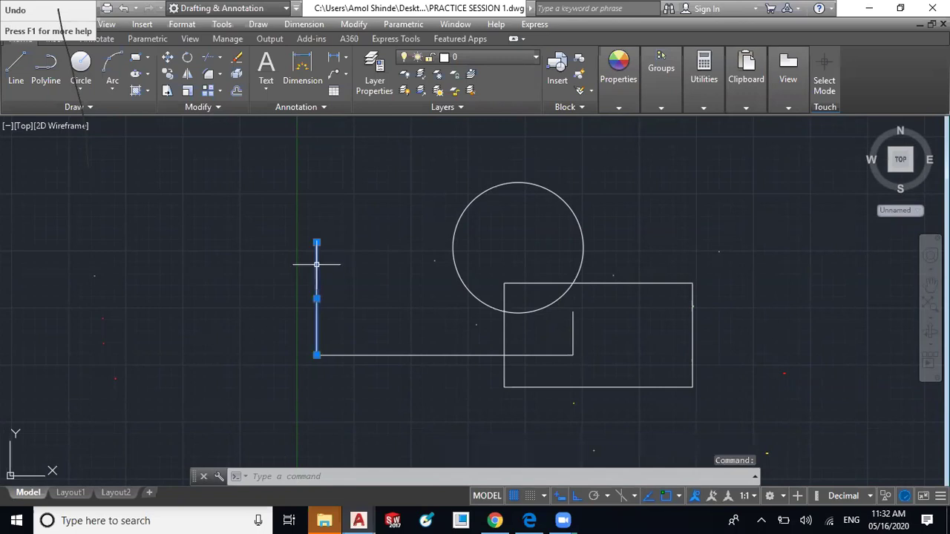
left_click(392, 356)
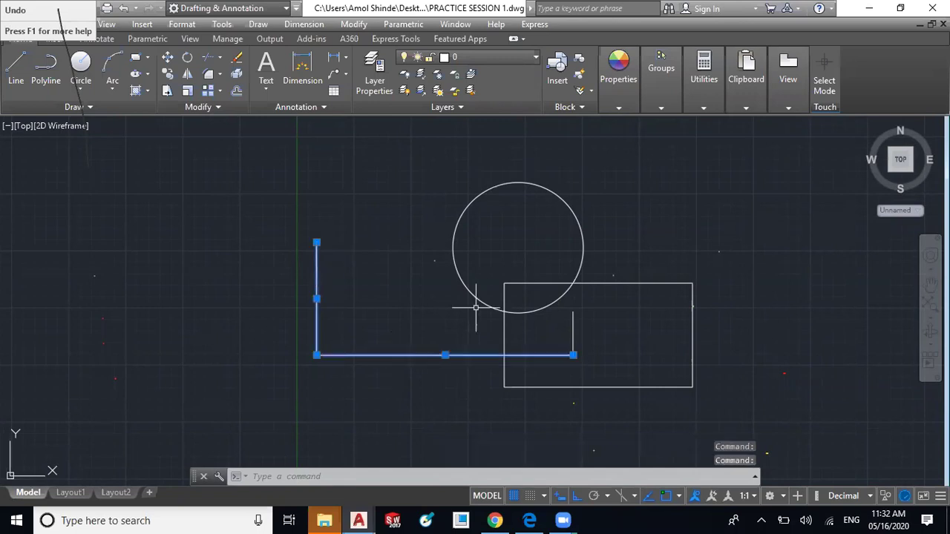
left_click(480, 301)
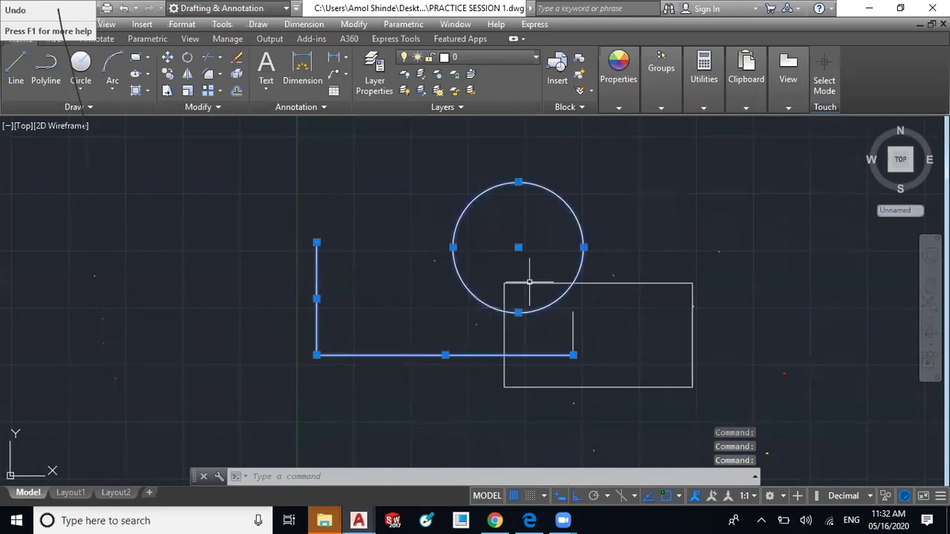
left_click(526, 284)
left_click(570, 321)
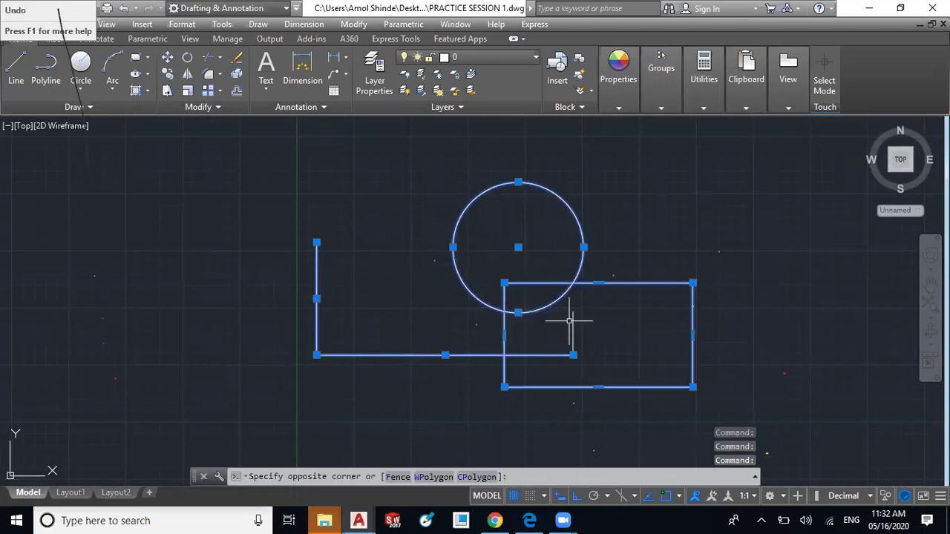
left_click(572, 324)
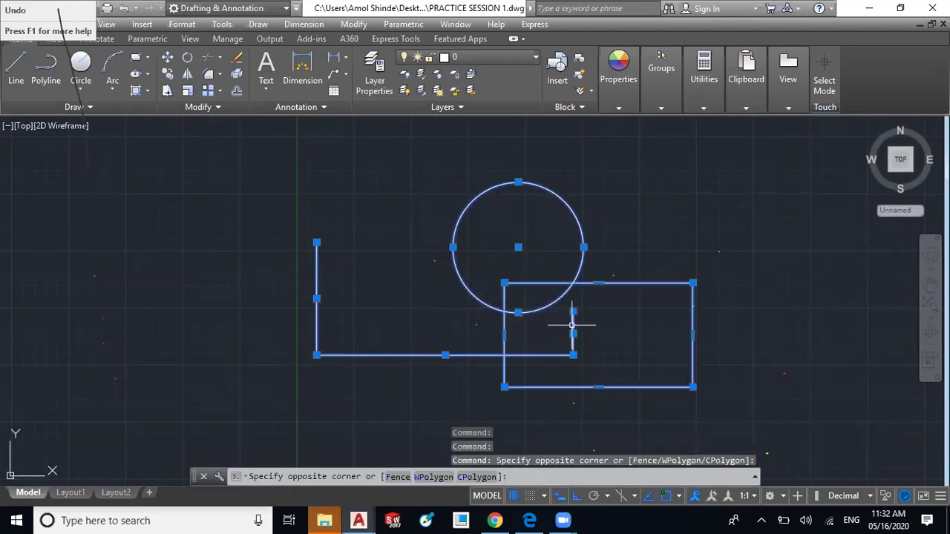
left_click(571, 326)
key("Escape")
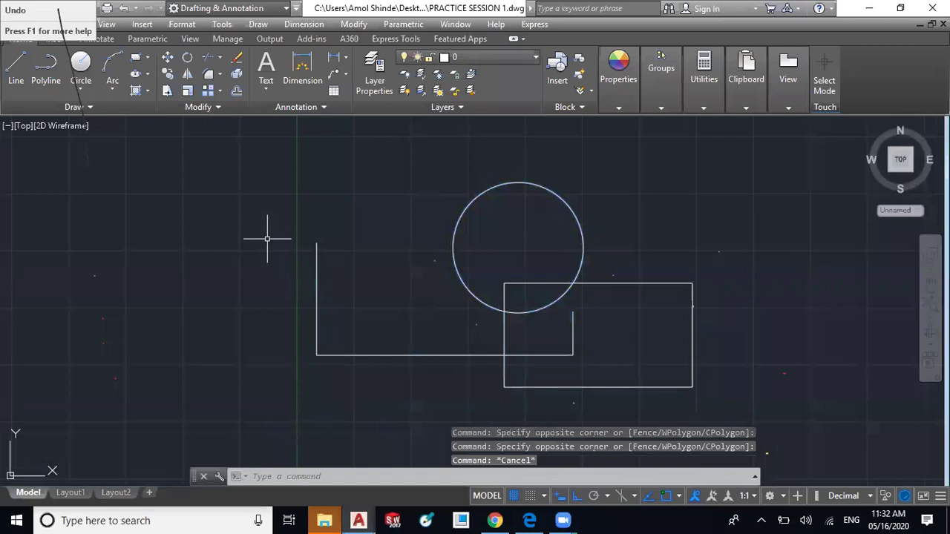
Select the circle and the three lines with a window that only partly covers the rectangle, and clear the selection
left_click(248, 199)
key("Escape")
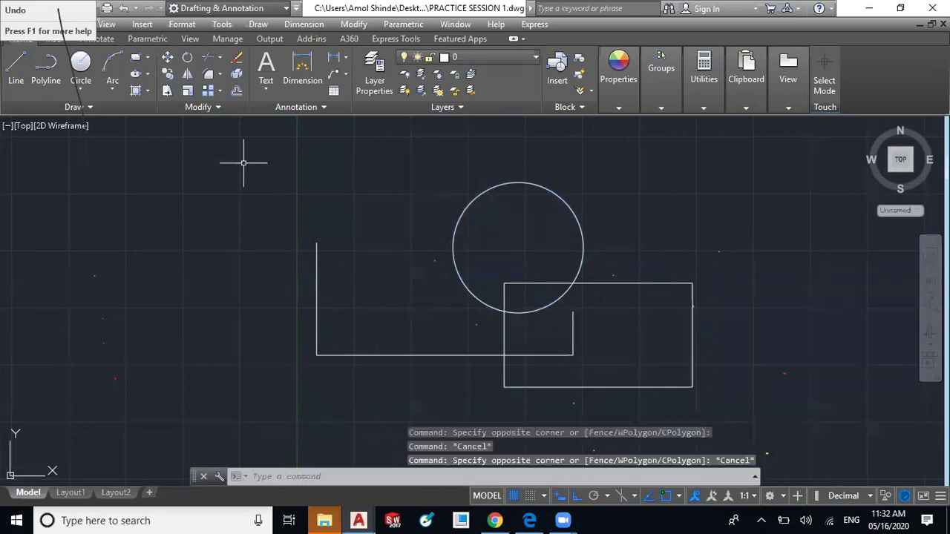
left_click(245, 164)
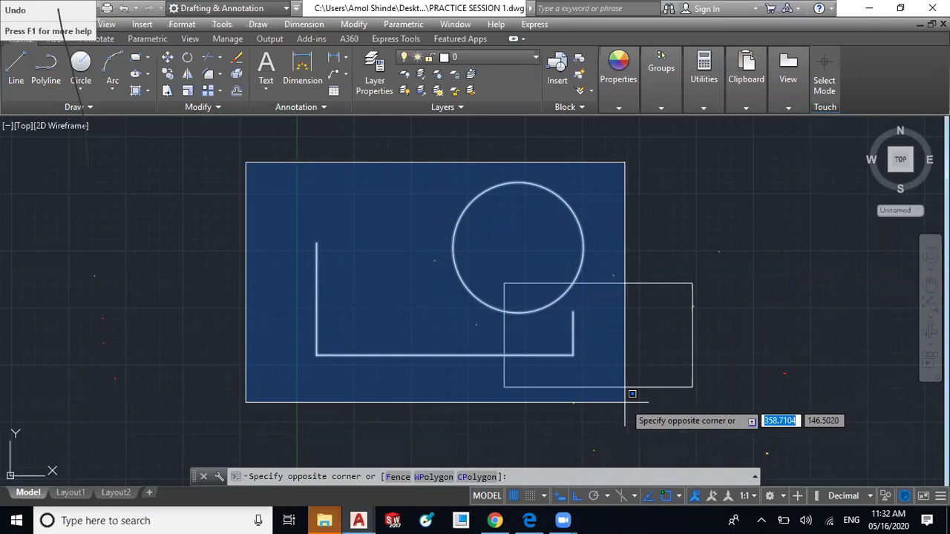
left_click(632, 394)
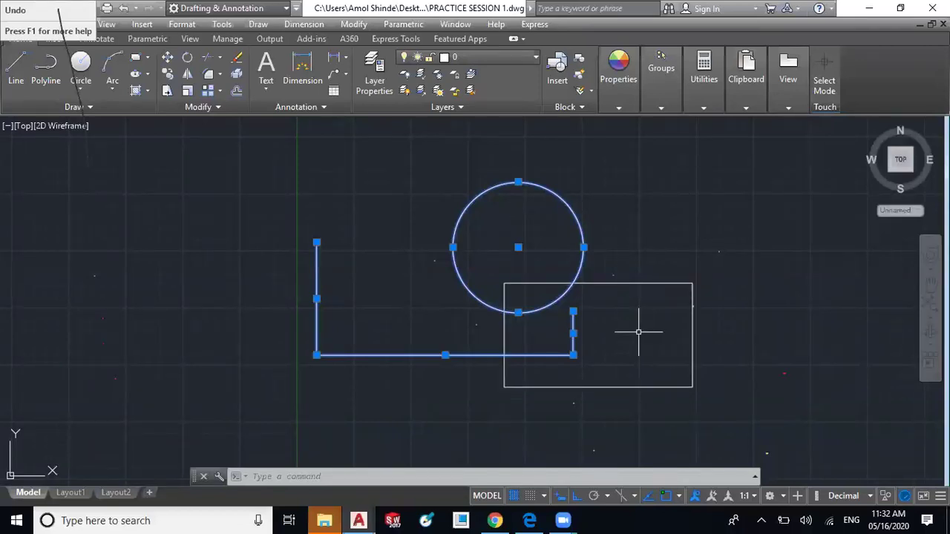
key("Escape")
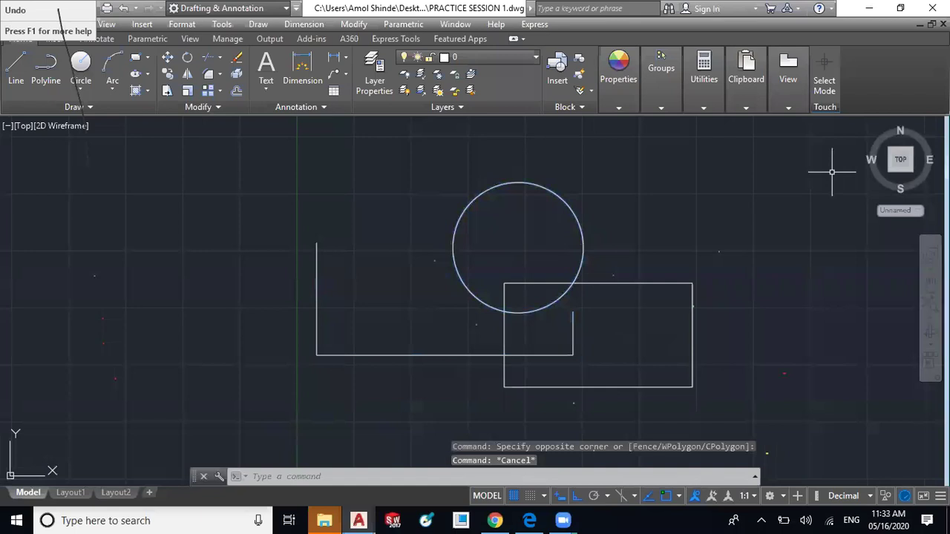
Select every object except the long vertical line with a crossing window, and clear the selection
left_click(748, 162)
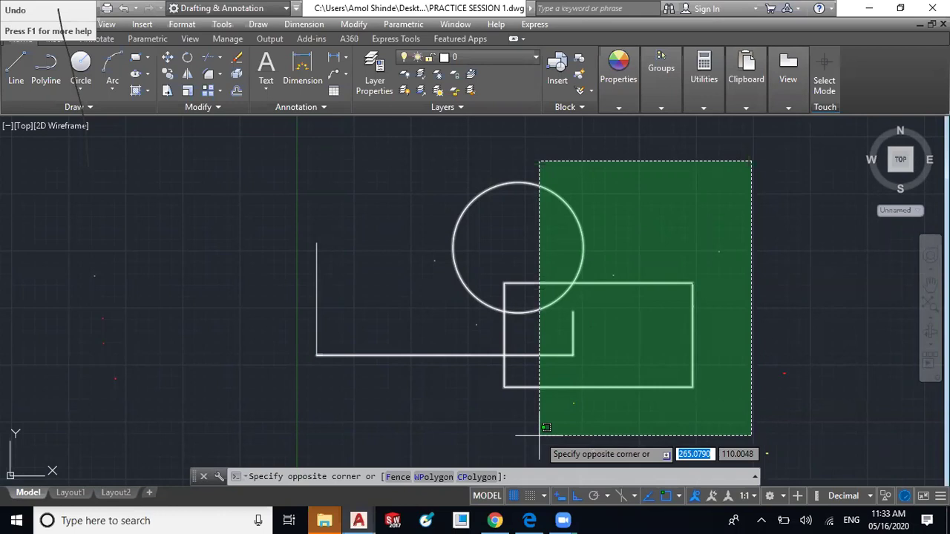
left_click(540, 437)
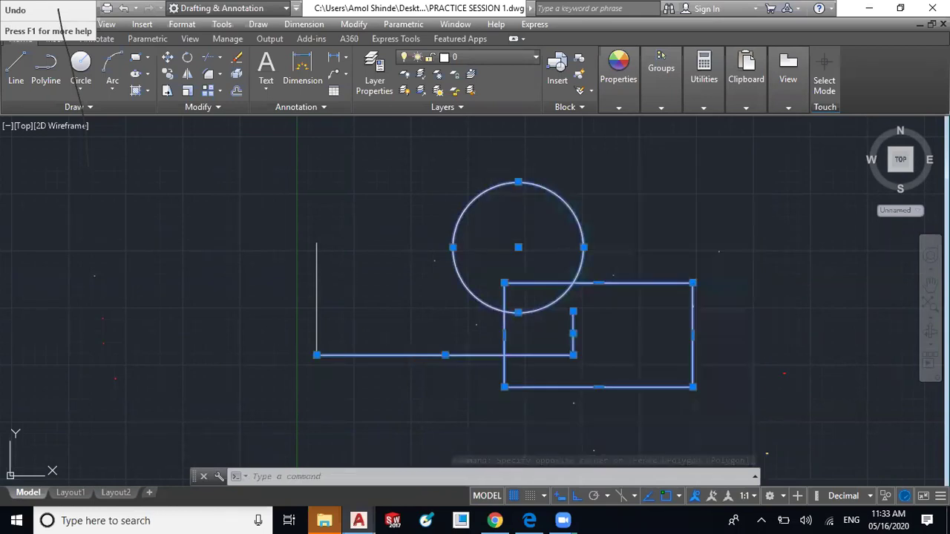
key("Escape")
Select with a freehand window lasso that fully encloses the short vertical line inside the rectangle, and clear the selection
mouse_move(272, 172)
left_mouse_down()
mouse_move(508, 279)
mouse_move(661, 332)
mouse_move(550, 237)
mouse_move(345, 289)
mouse_move(517, 342)
mouse_move(364, 334)
mouse_move(297, 367)
left_mouse_up()
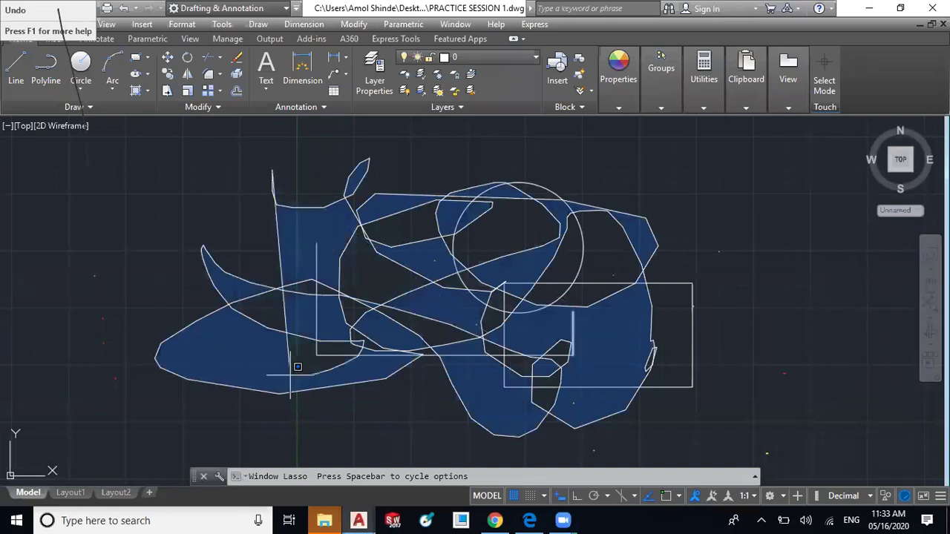
left_click_drag(297, 366, 235, 342)
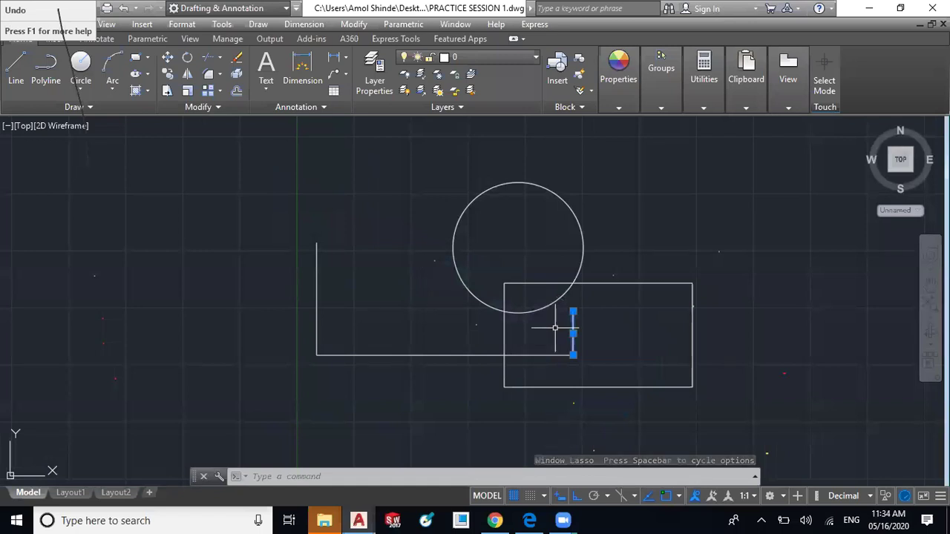
key("Escape")
Trace a freehand crossing lasso over the circle, the rectangle and the connected lines, and cancel the selection
left_click(698, 203)
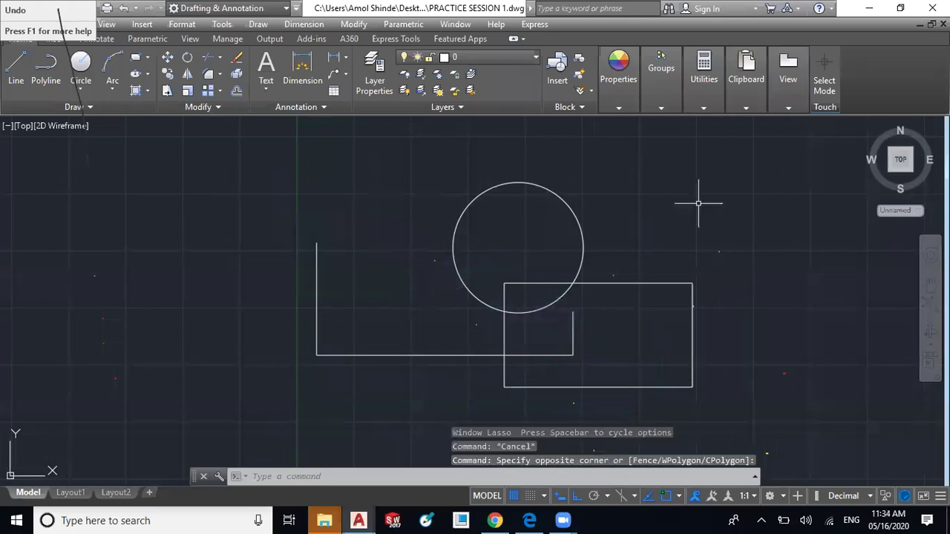
left_click_drag(698, 203, 469, 334)
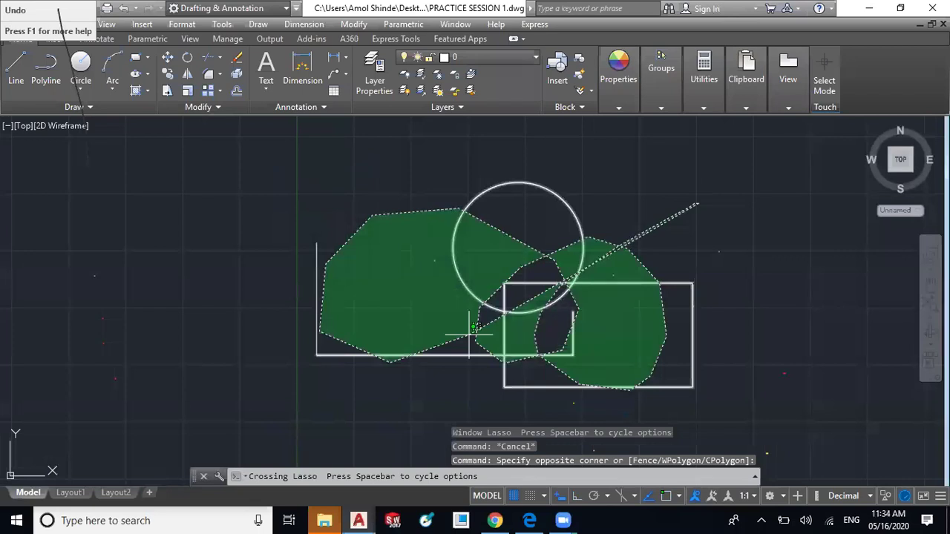
key("Escape")
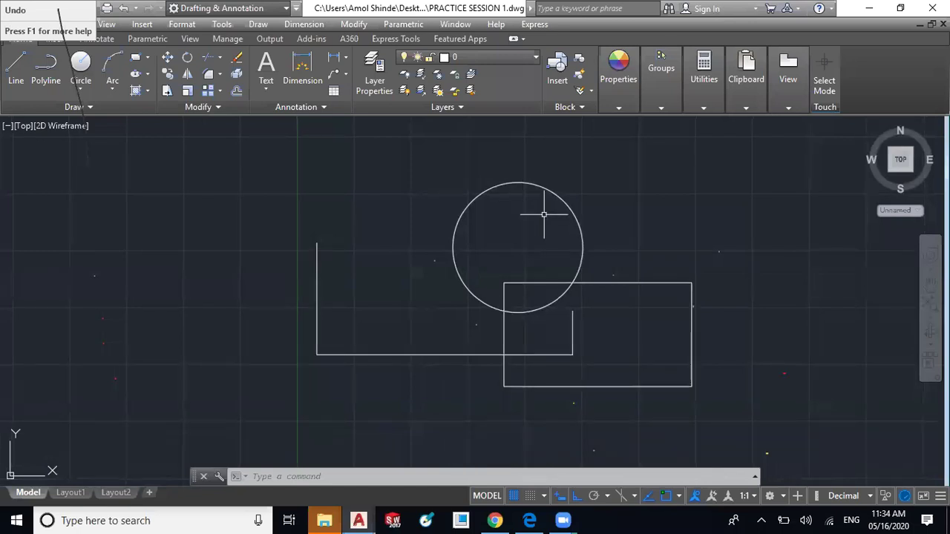
Erase the circle, the rectangle and all three lines with one crossing selection around them
scroll(545, 214, "down", 2)
left_click(670, 158)
left_click(363, 394)
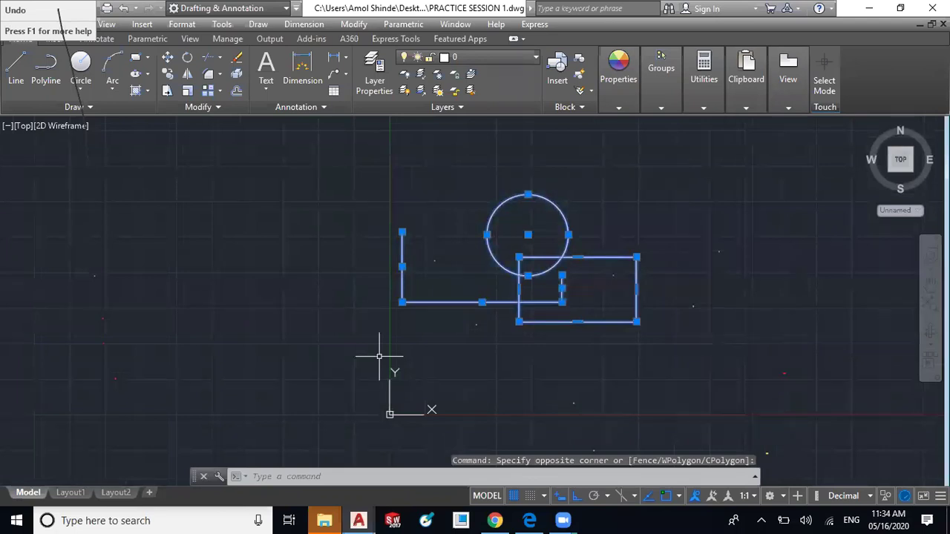
key("Delete")
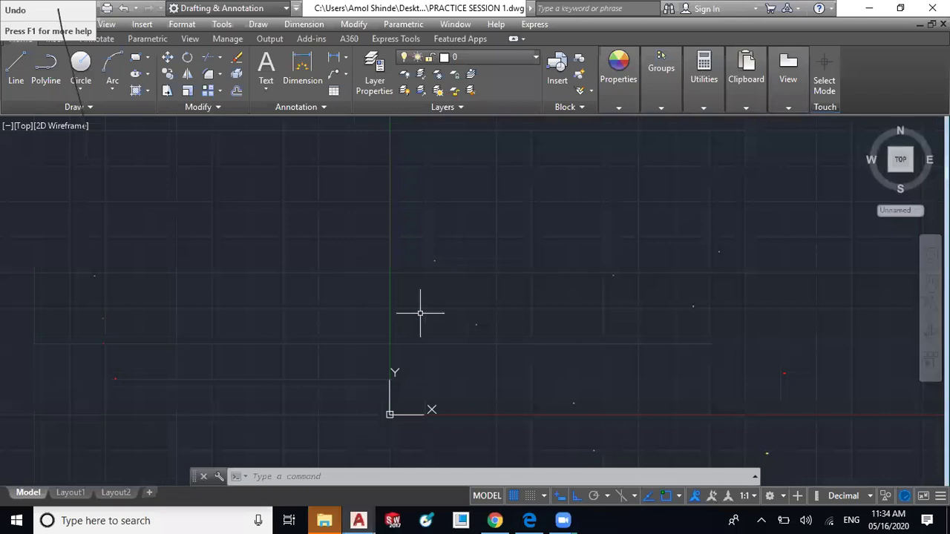
scroll(424, 310, "down", 1)
middle_click_drag(434, 302, 340, 348)
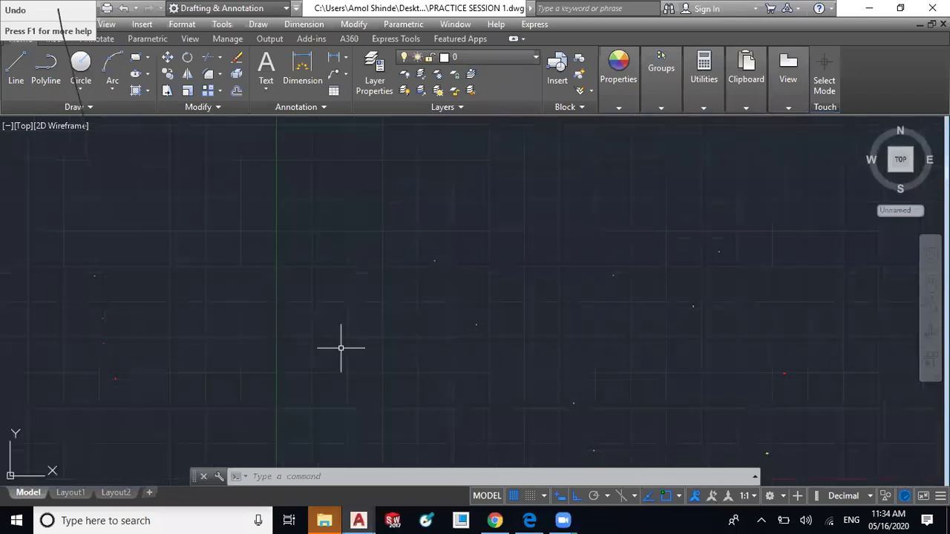
scroll(341, 348, "down", 2)
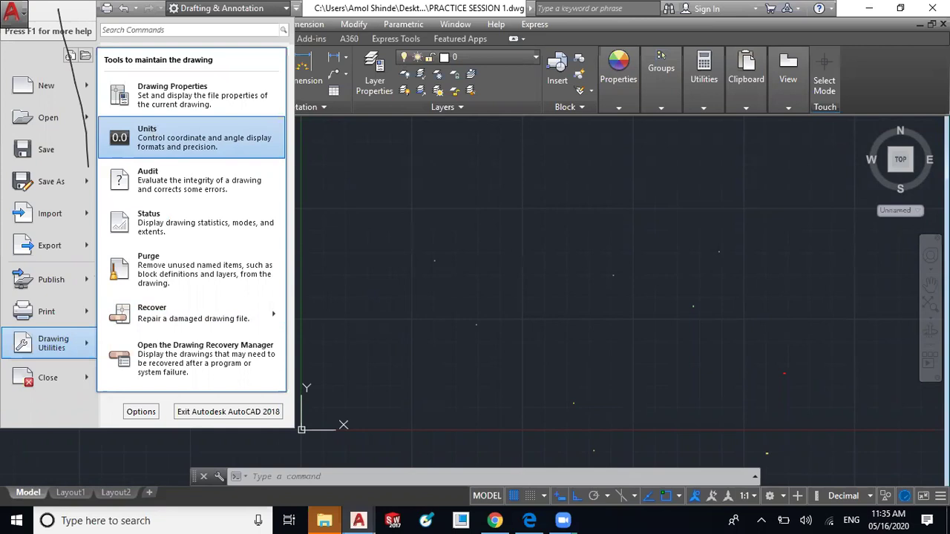
Review the Units entry in the drawing utilities, the ortho mode setting and the object snap modes
key("Escape")
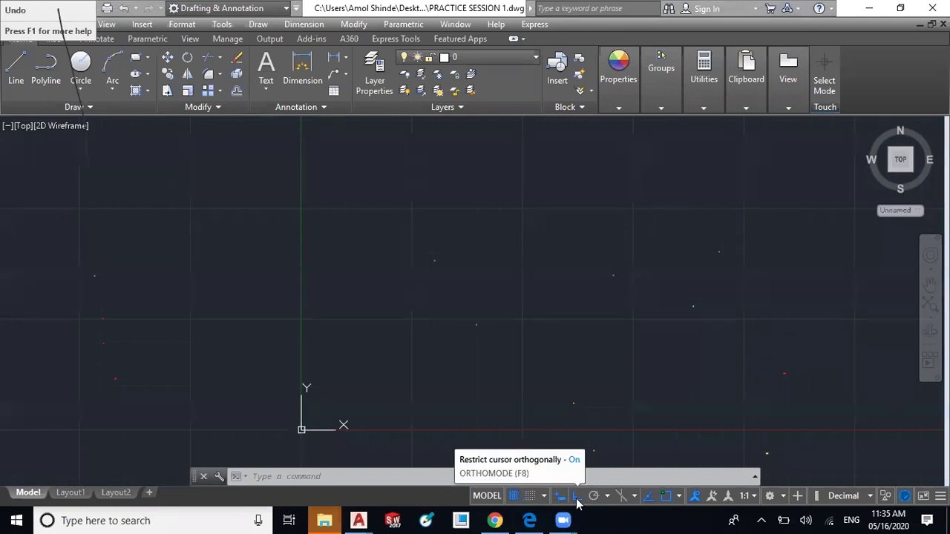
left_click(680, 496)
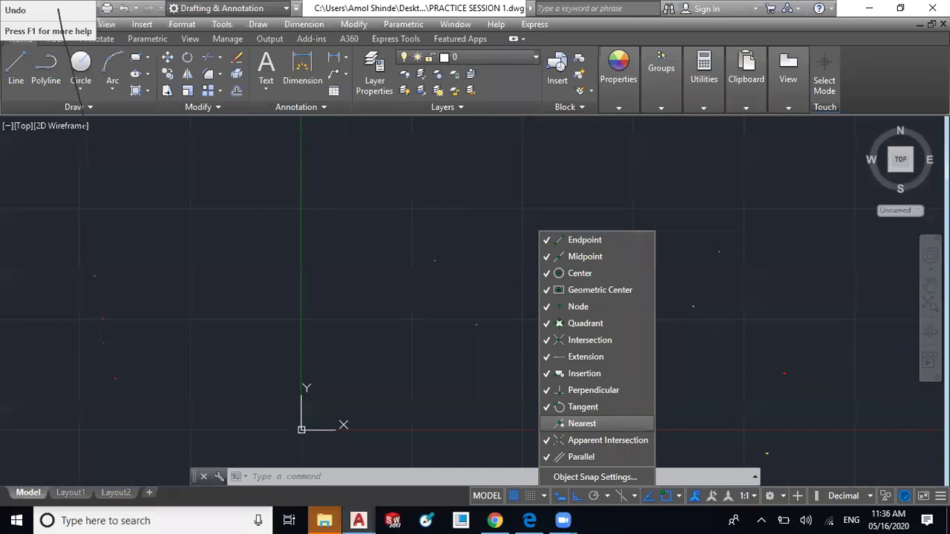
left_click(714, 499)
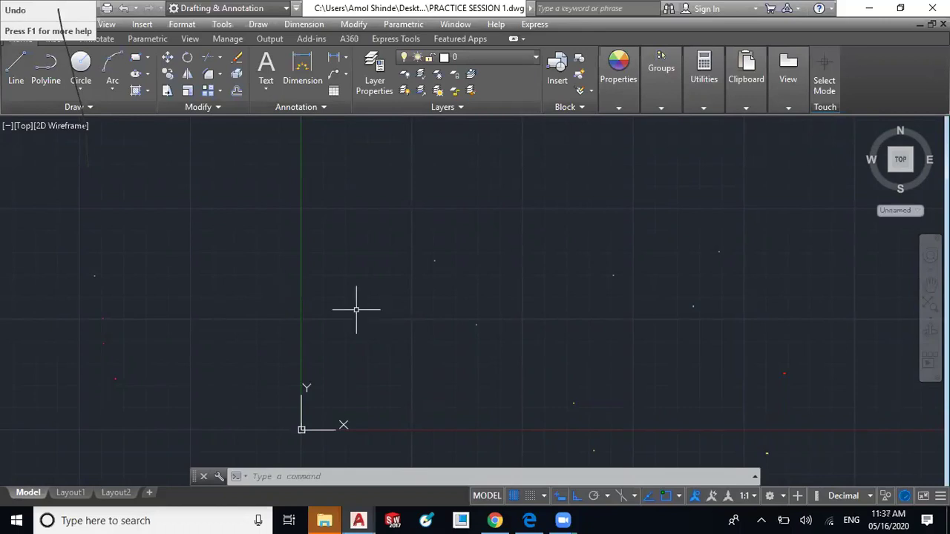
Draw a horizontal line 100 units long from the point 100,100 with ortho mode on
middle_click_drag(365, 328, 274, 339)
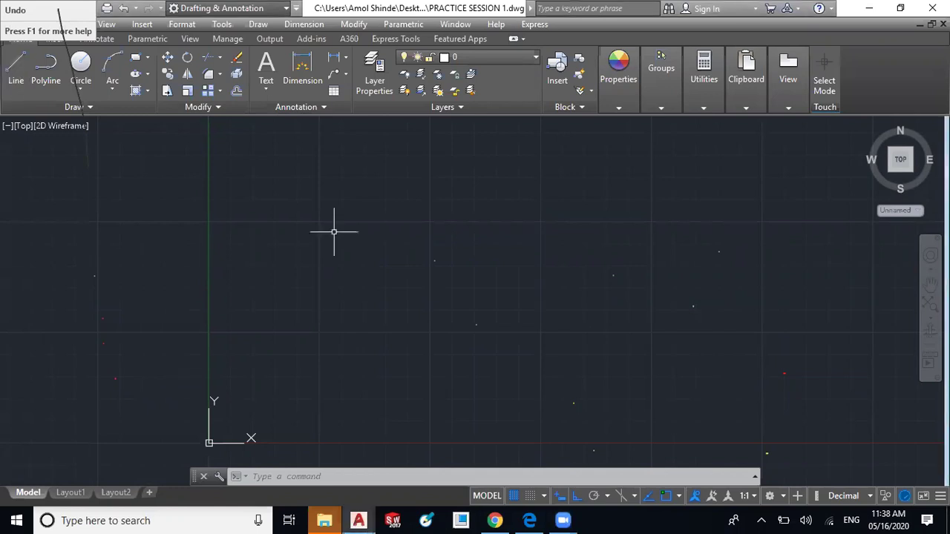
left_click(221, 231)
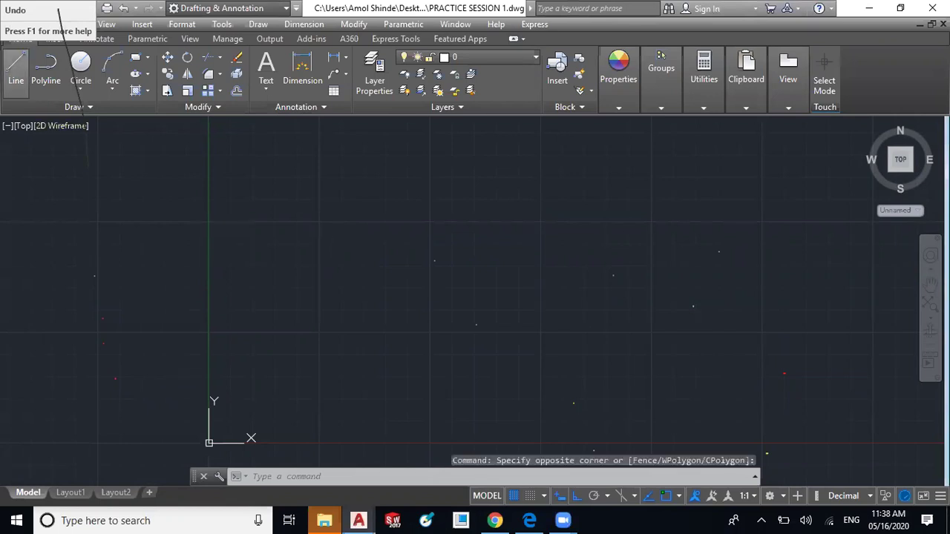
left_click(16, 67)
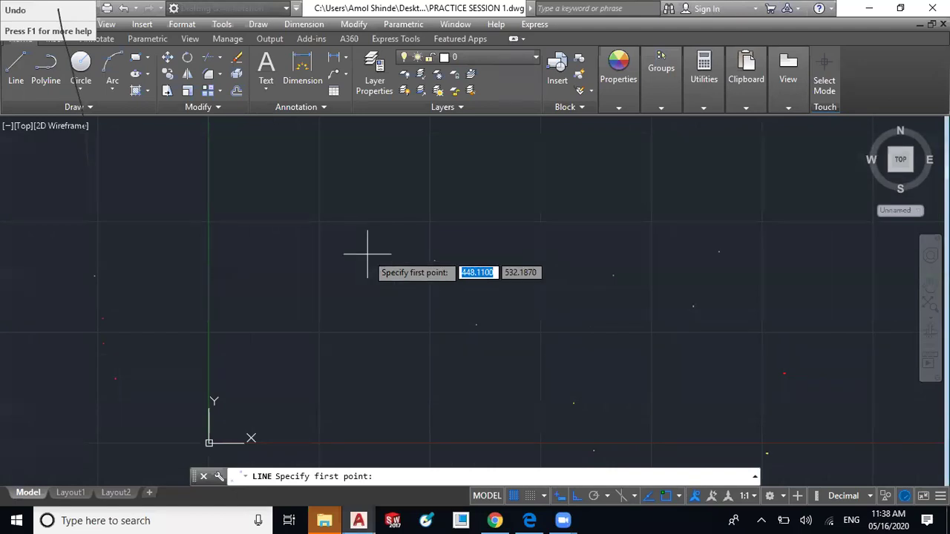
type("100")
key("Tab")
type("100")
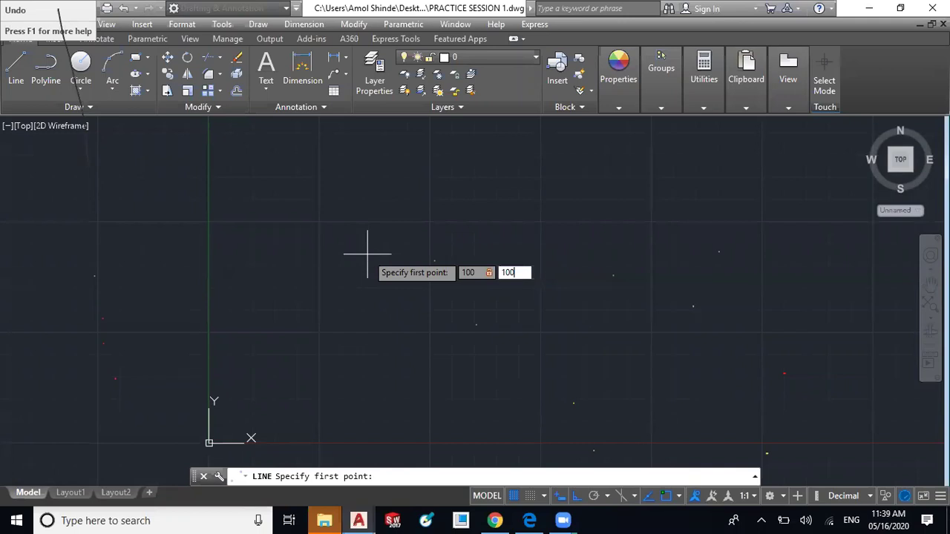
key("Return")
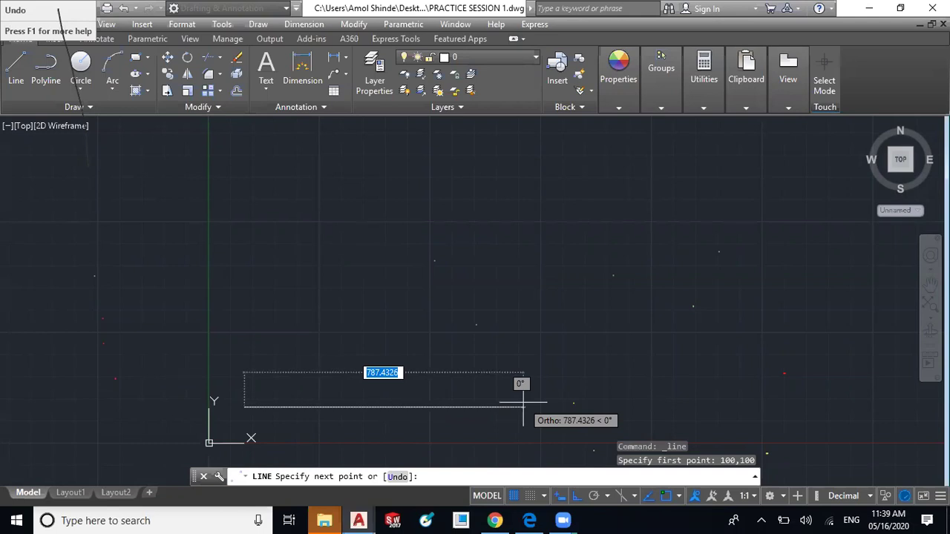
type("100")
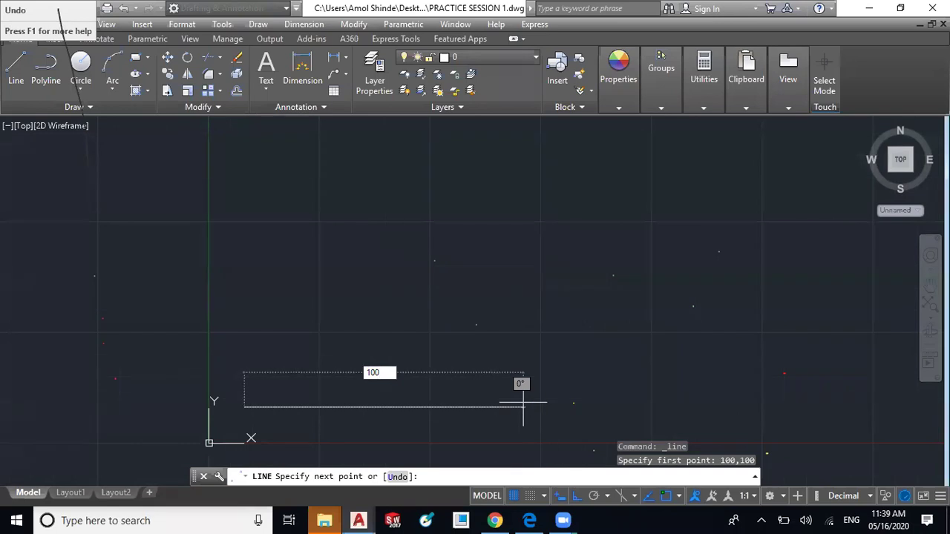
key("Return")
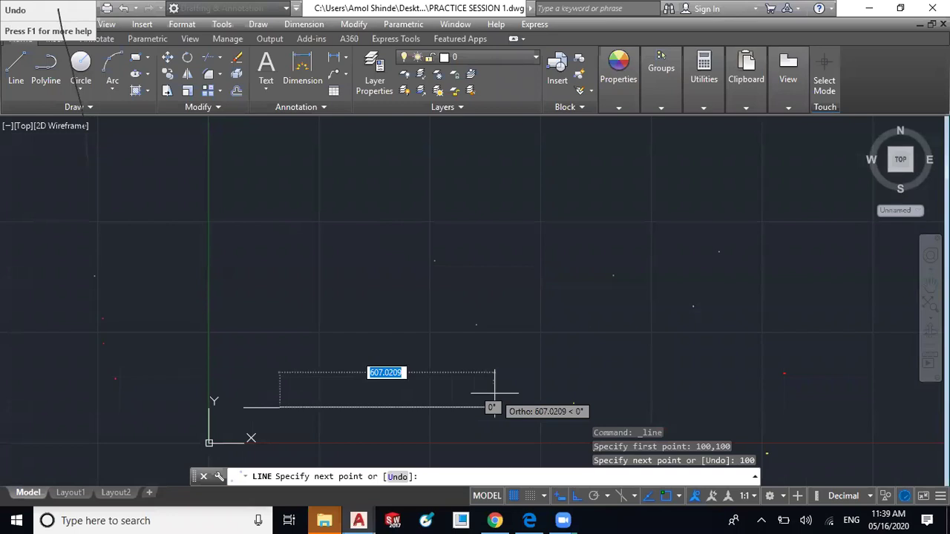
key("Escape")
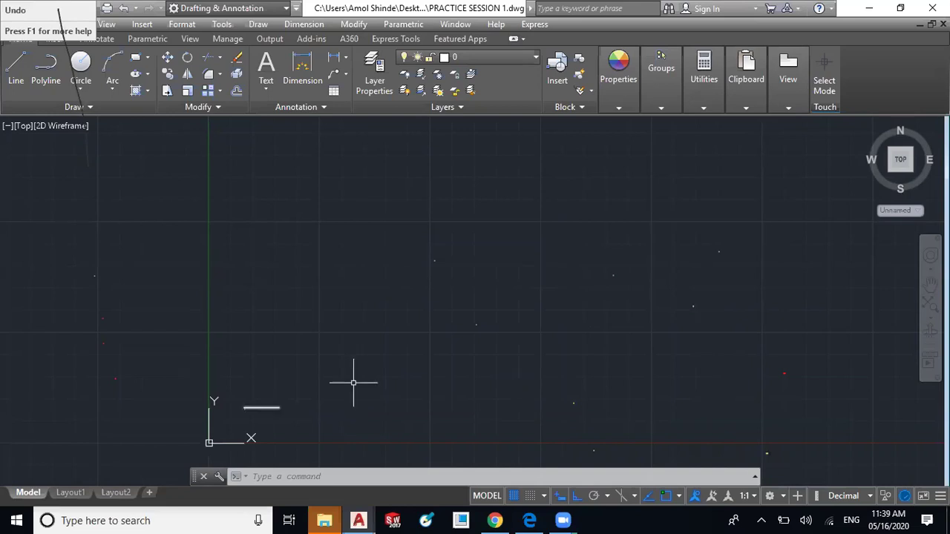
Bring the horizontal line into comfortable view and erase it
scroll(354, 383, "down", 1)
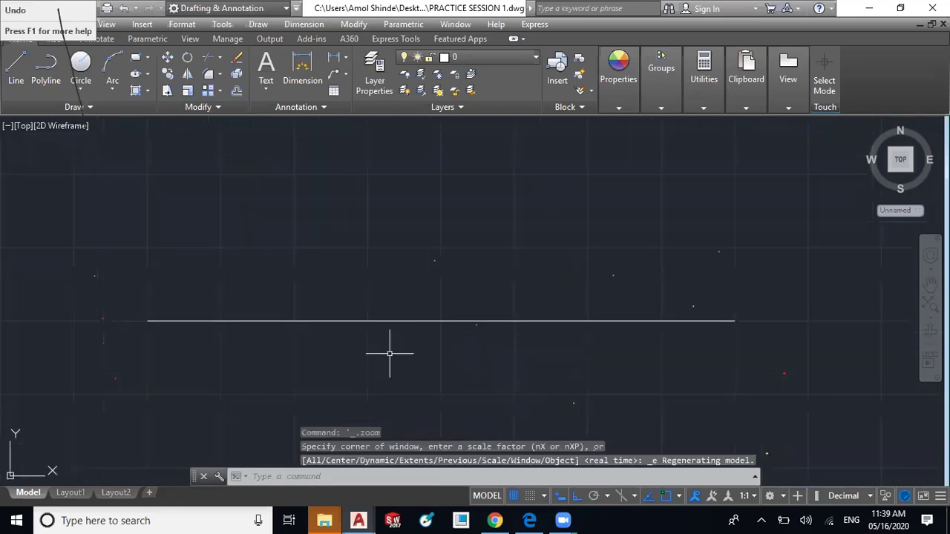
scroll(390, 354, "down", 2)
middle_click_drag(390, 353, 445, 291)
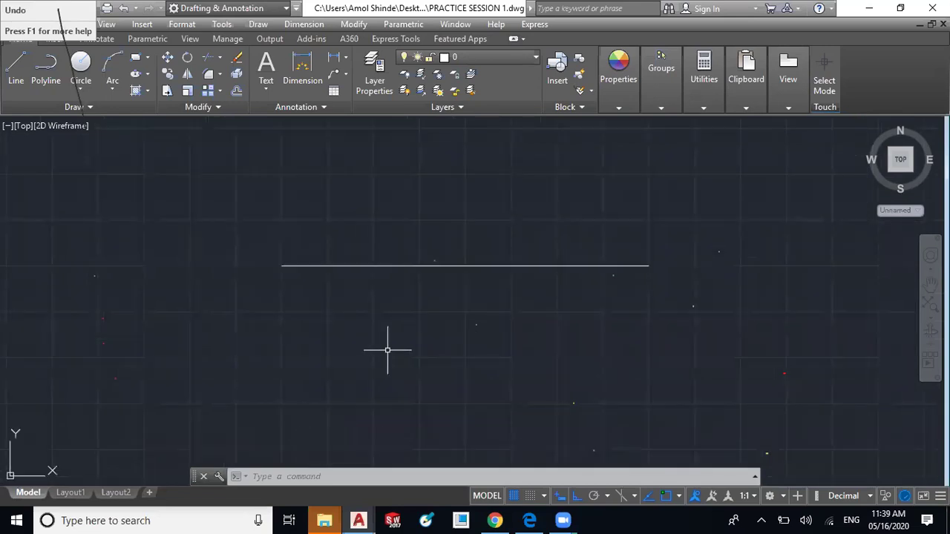
scroll(349, 349, "down", 2)
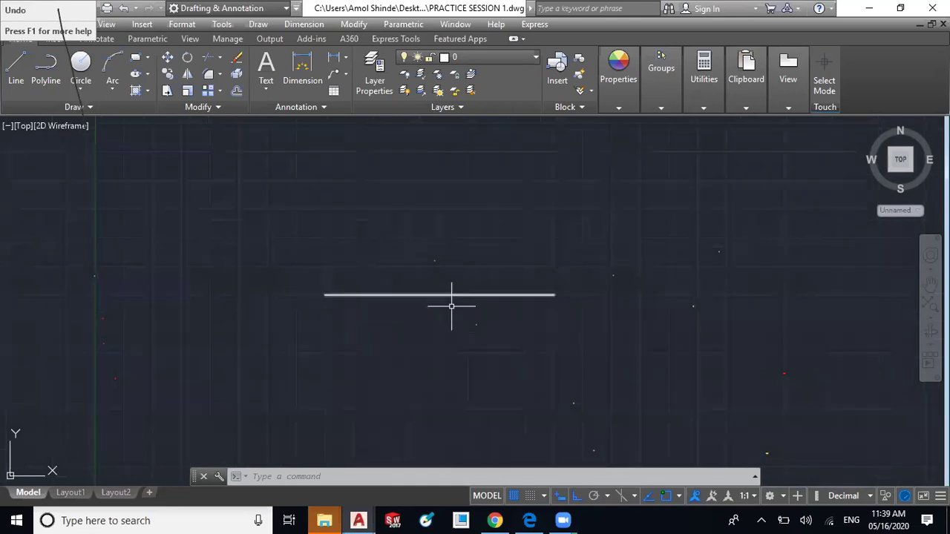
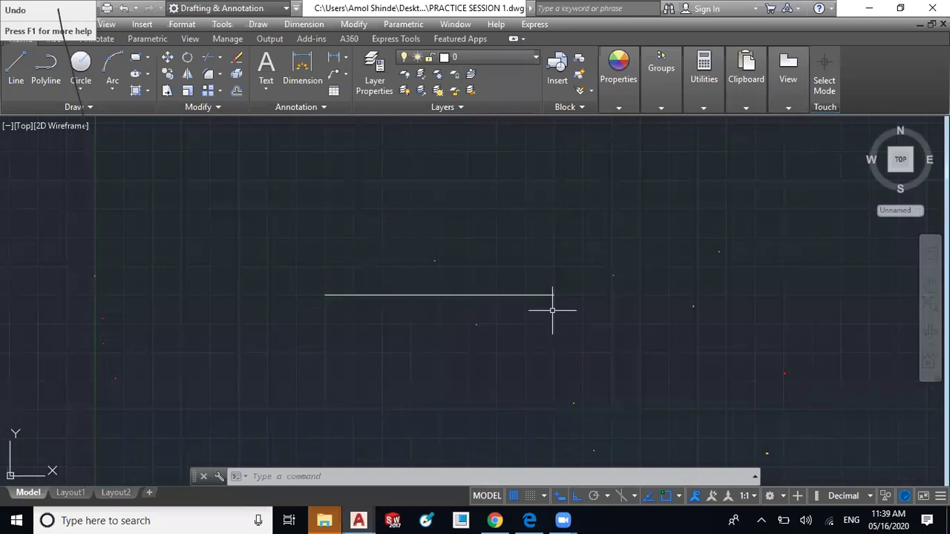
scroll(369, 281, "down", 2)
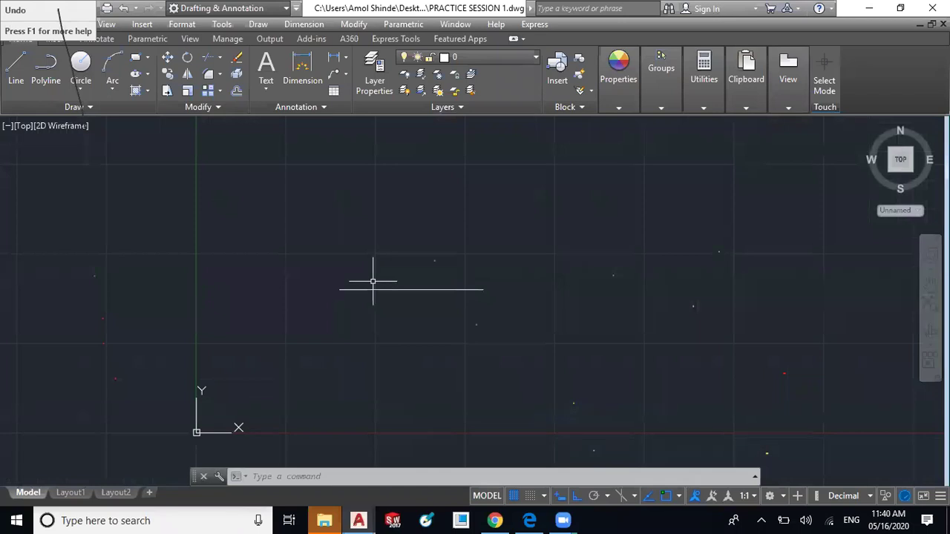
left_click(403, 289)
key("Delete")
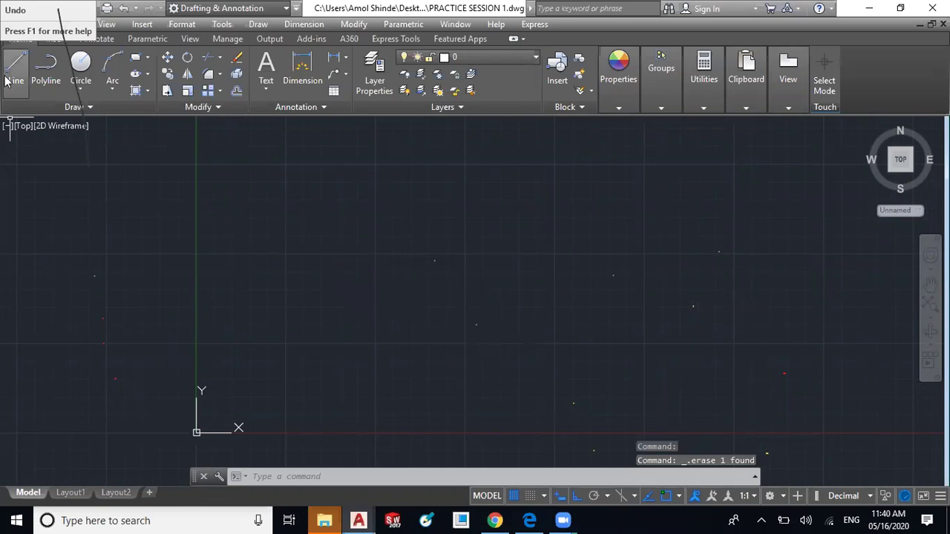
Draw a 100 by 50 unit rectangle from four connected lines, closing it at the start point
left_click(9, 78)
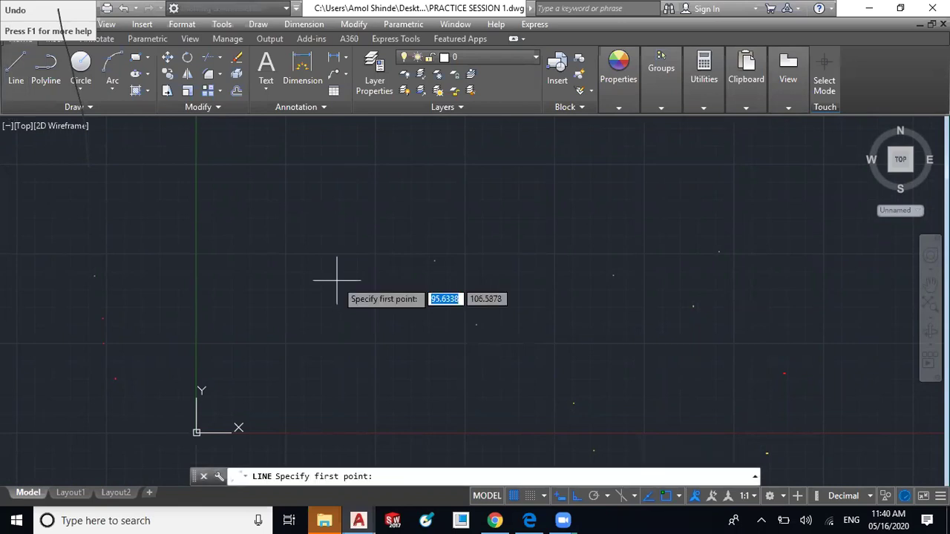
left_click(372, 254)
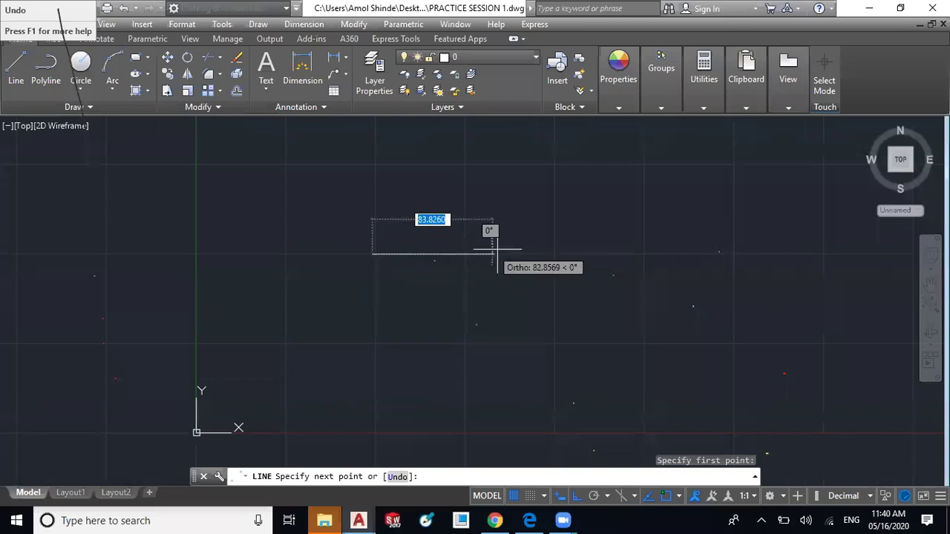
type("10")
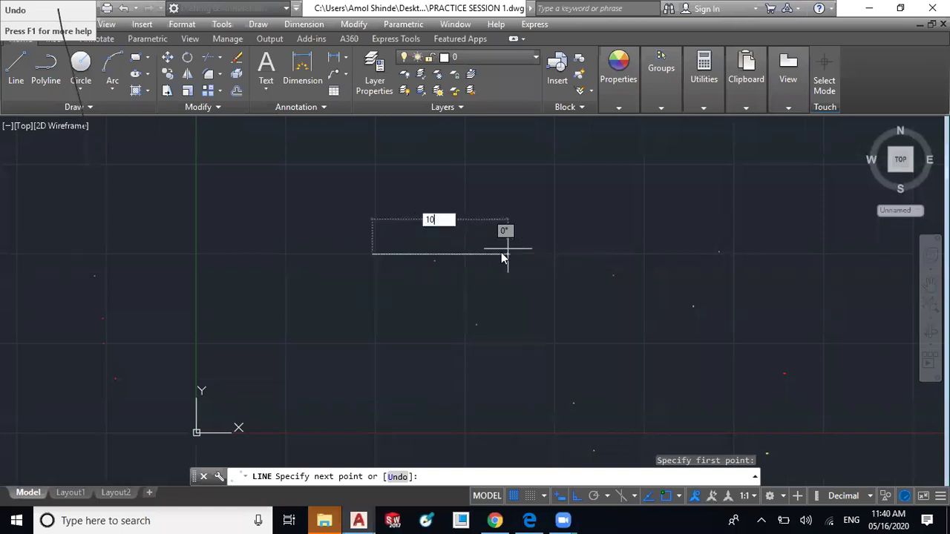
type("0")
key("Return")
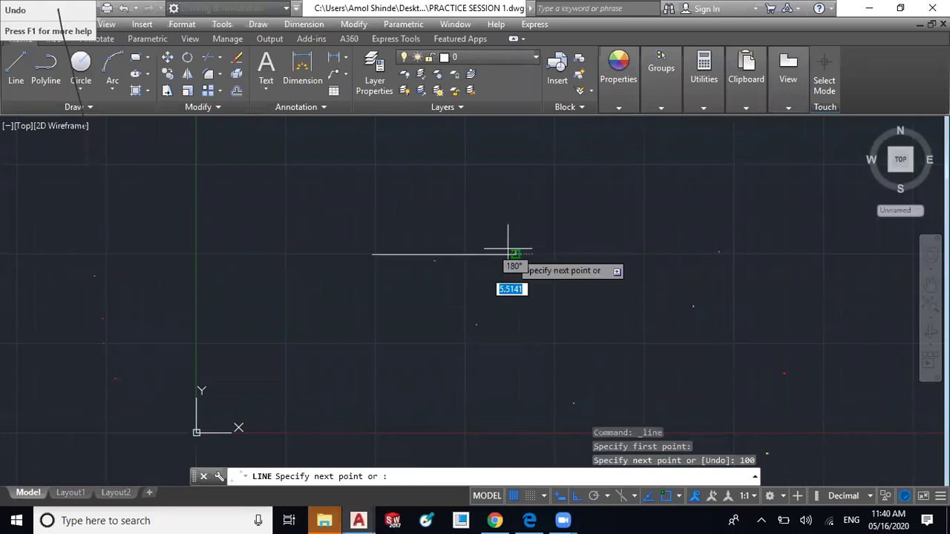
type("5")
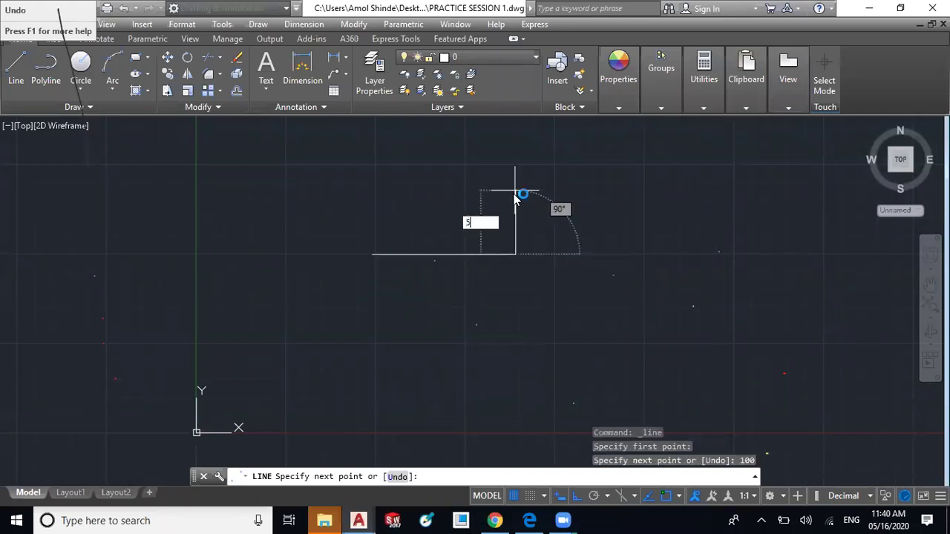
type("0")
key("Return")
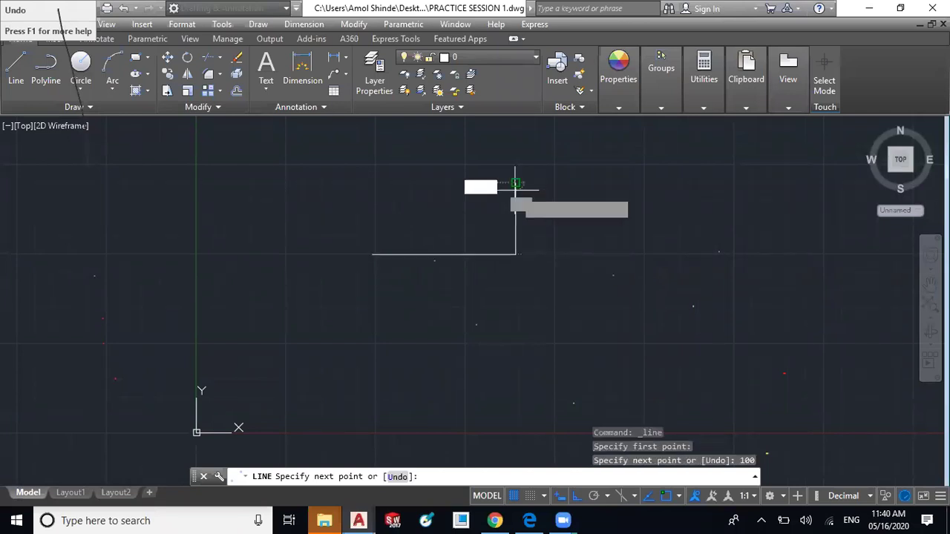
type("1")
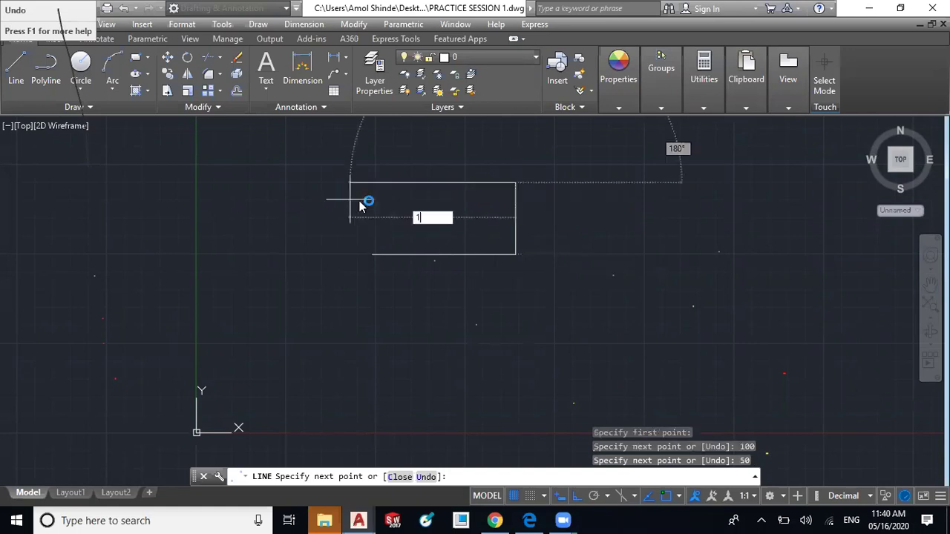
type("00")
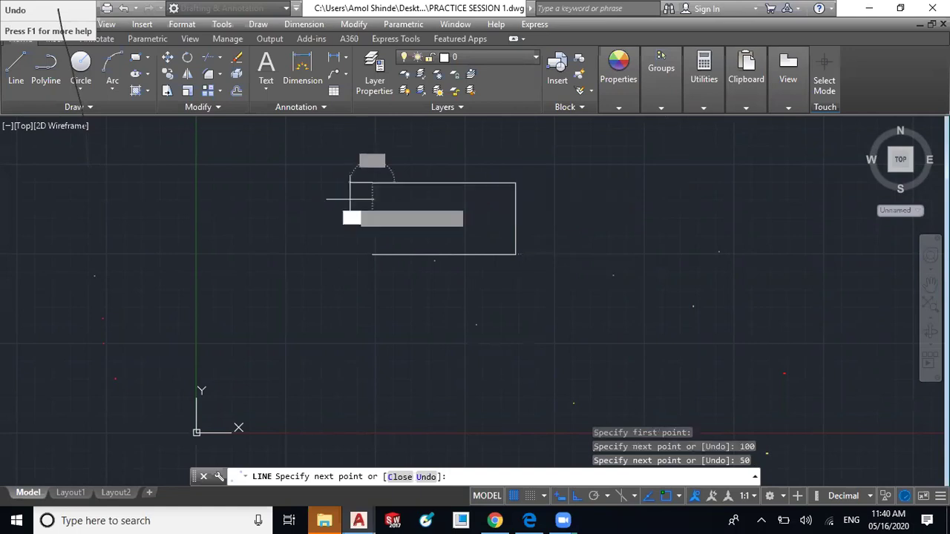
key("Return")
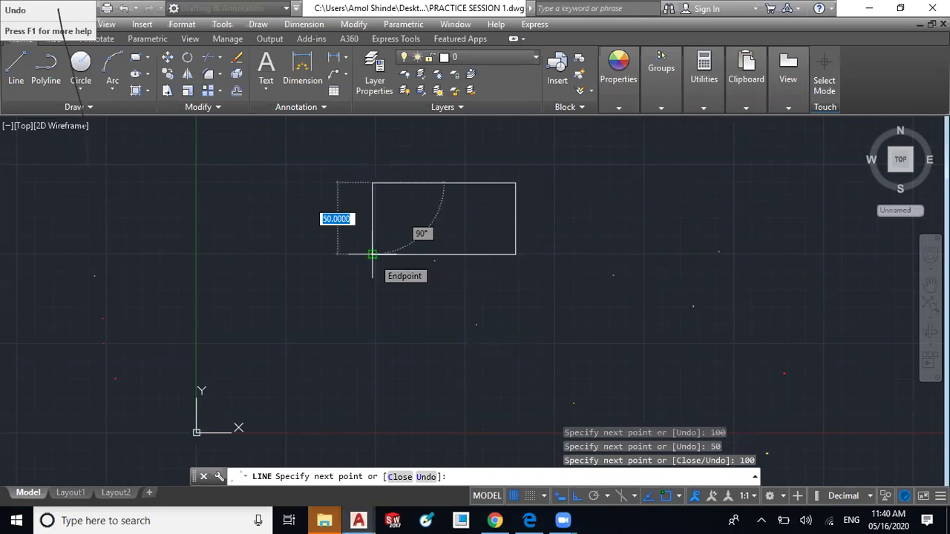
left_click(372, 255)
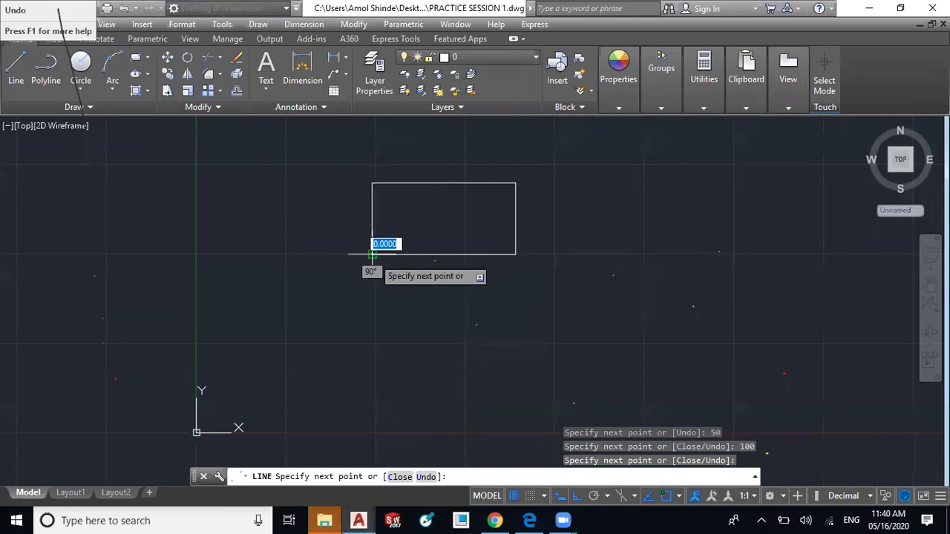
key("Escape")
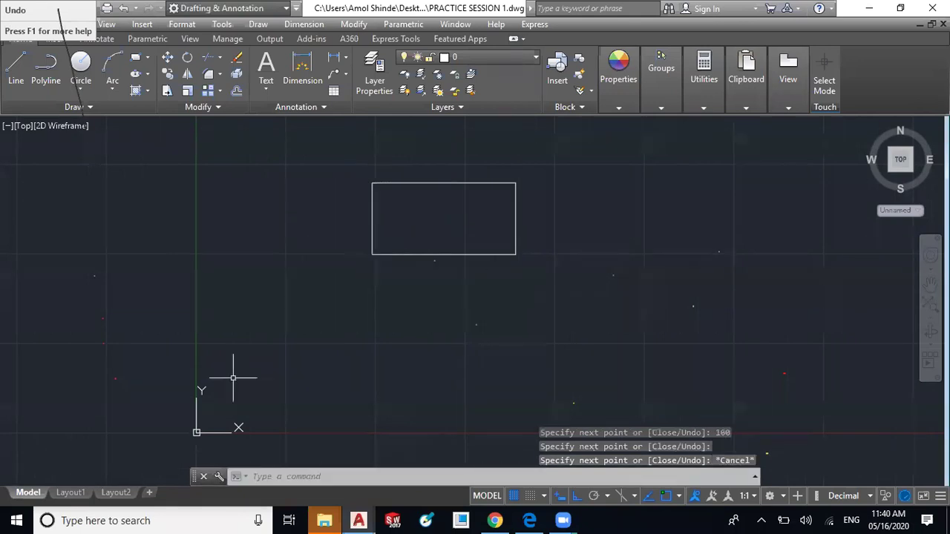
Draw a closed 100 by 50 unit rectangle as a single polyline to the right of the existing line-built rectangle
middle_click_drag(233, 378, 219, 444)
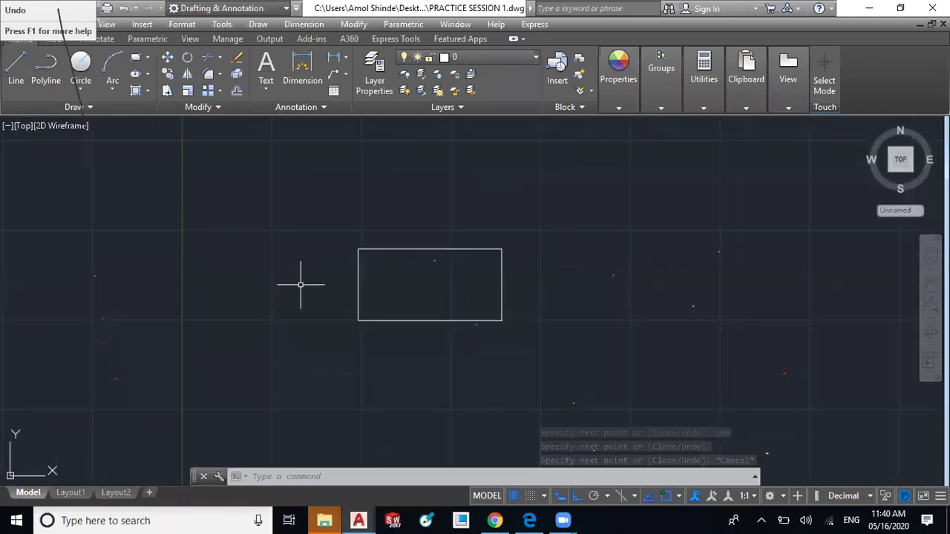
scroll(353, 312, "up", 2)
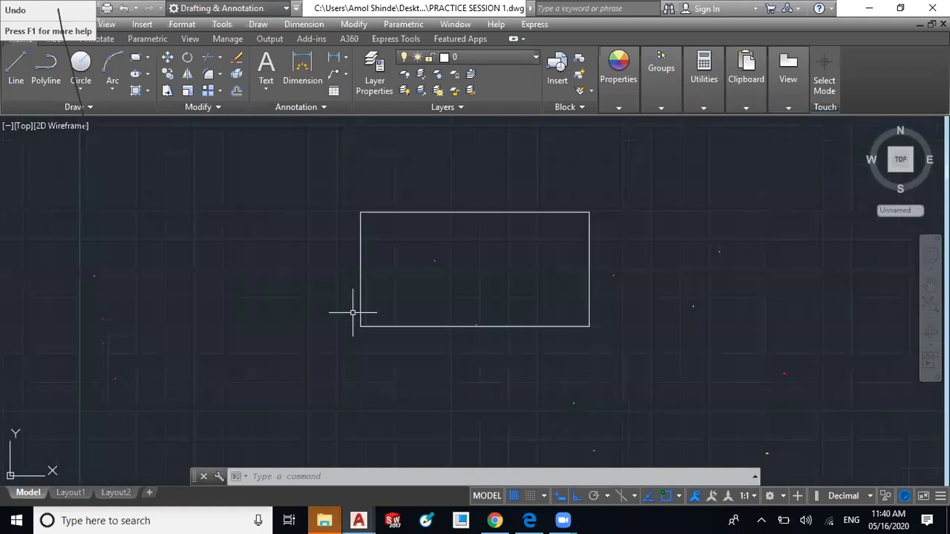
middle_click_drag(352, 313, 254, 314)
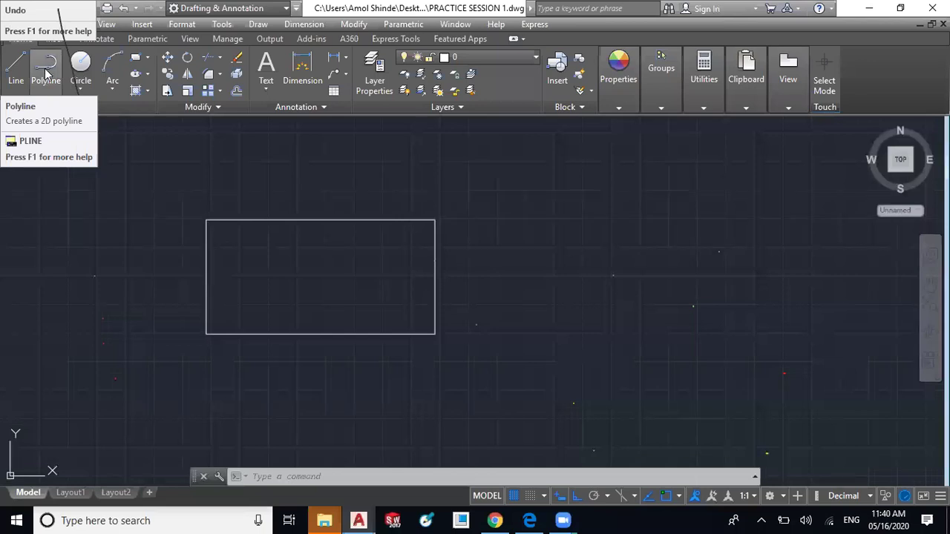
left_click(44, 73)
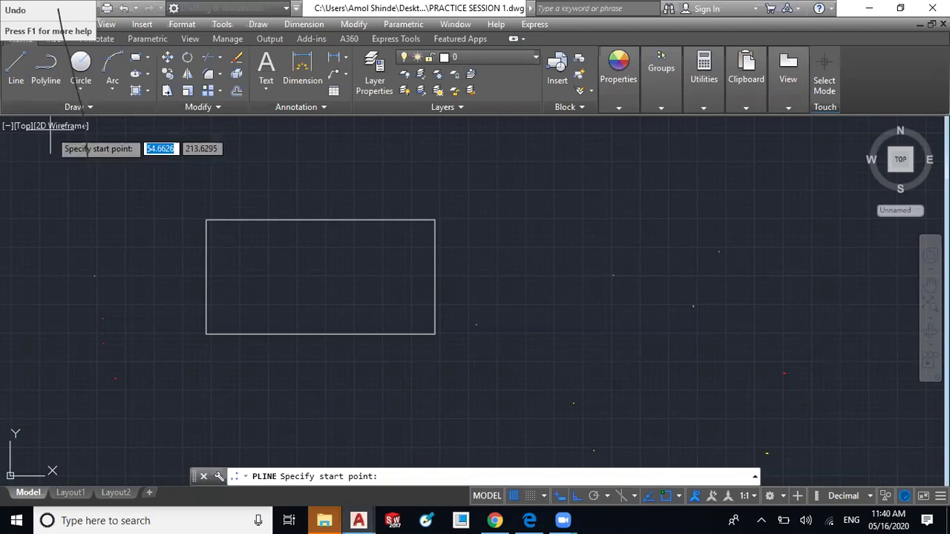
left_click(492, 331)
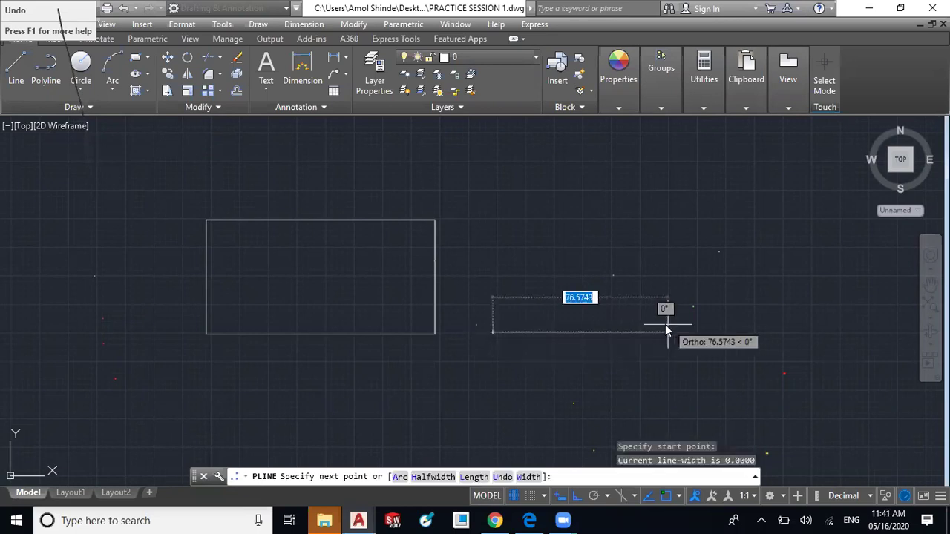
type("100")
key("Return")
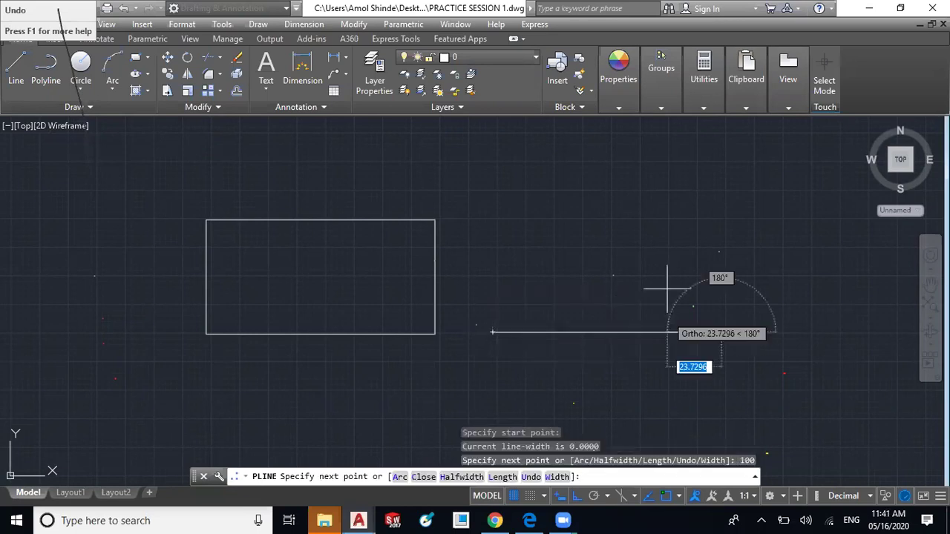
type("5")
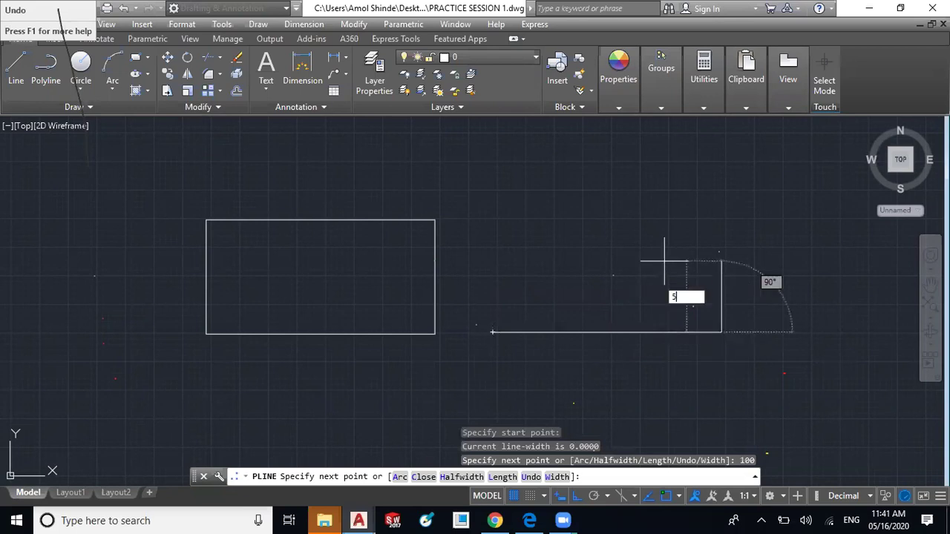
type("0")
key("Return")
type("100")
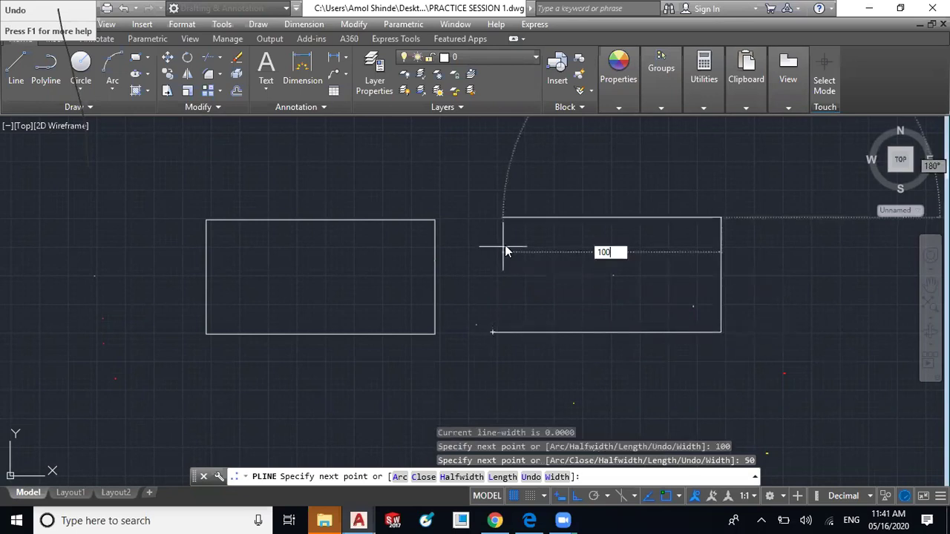
key("Return")
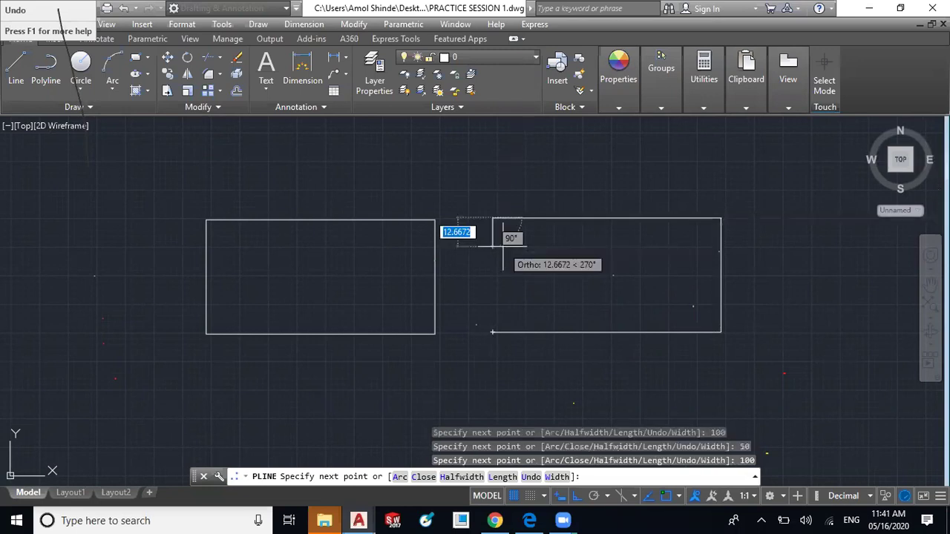
left_click(492, 332)
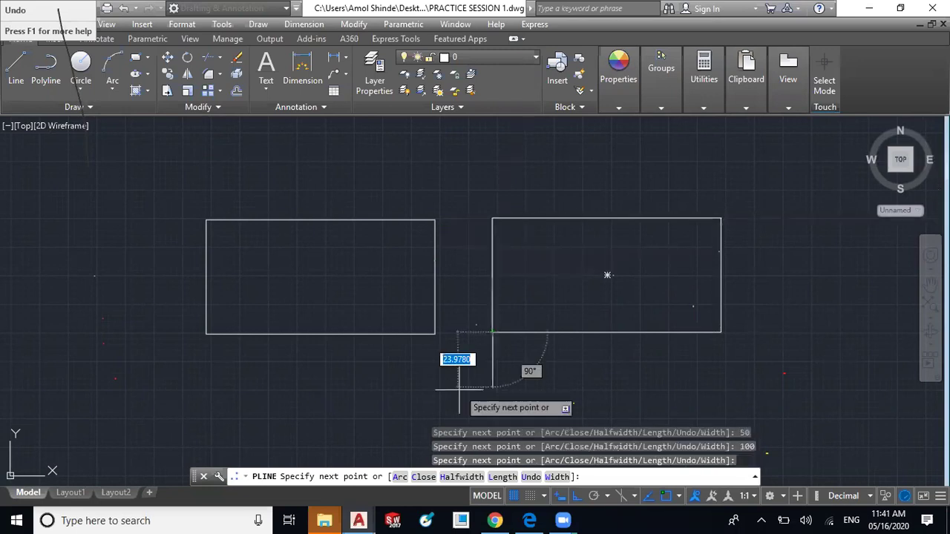
key("Escape")
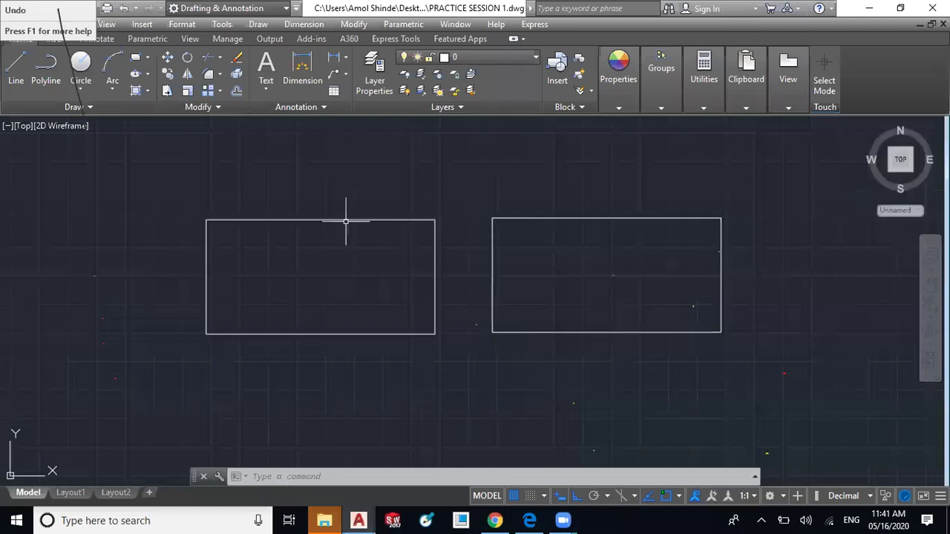
Compare selecting the line-built rectangle edge by edge with selecting the polyline rectangle as one object, clearing each selection
mouse_move(346, 221)
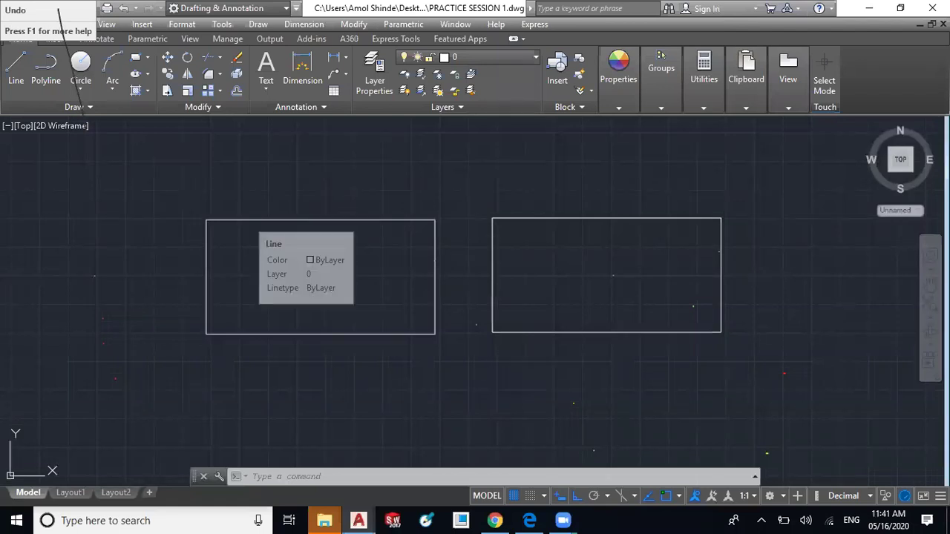
left_click(345, 220)
left_click(204, 271)
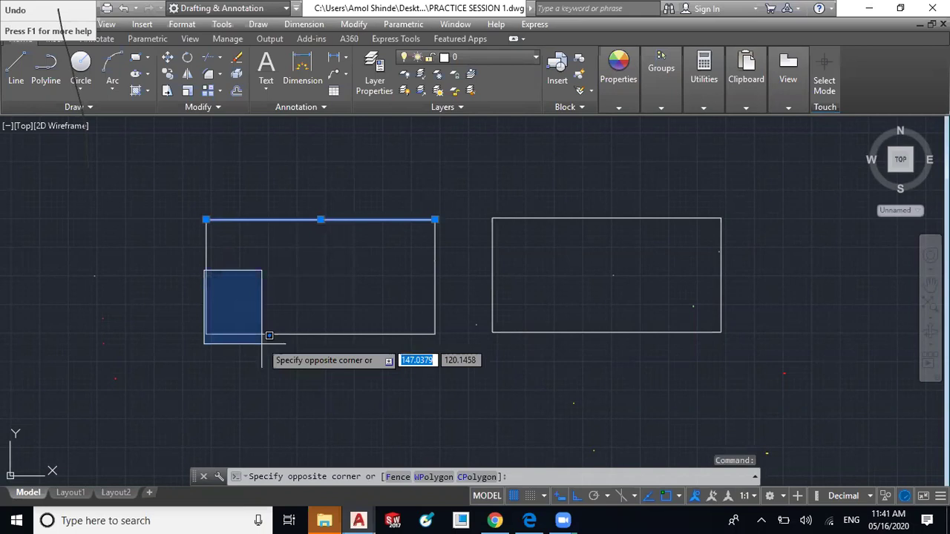
left_click(206, 311)
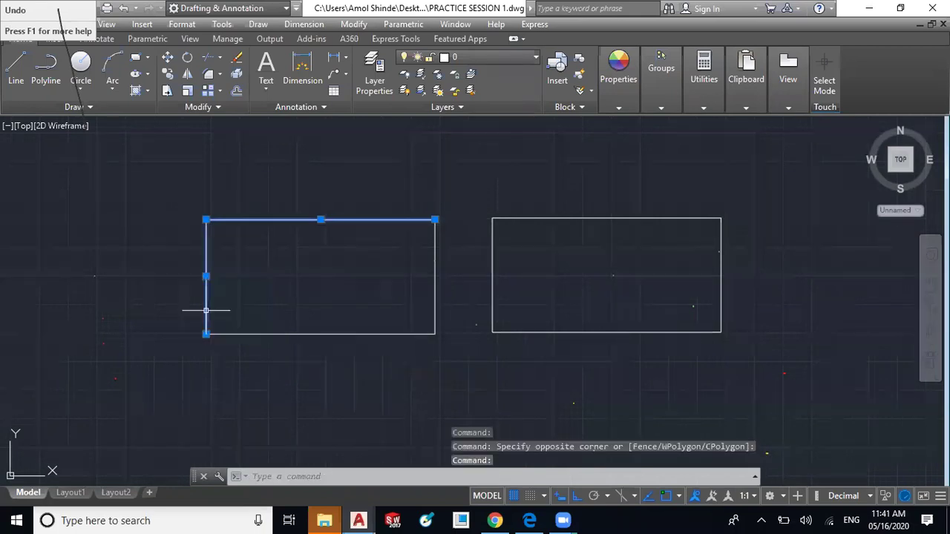
left_click(265, 335)
left_click(436, 296)
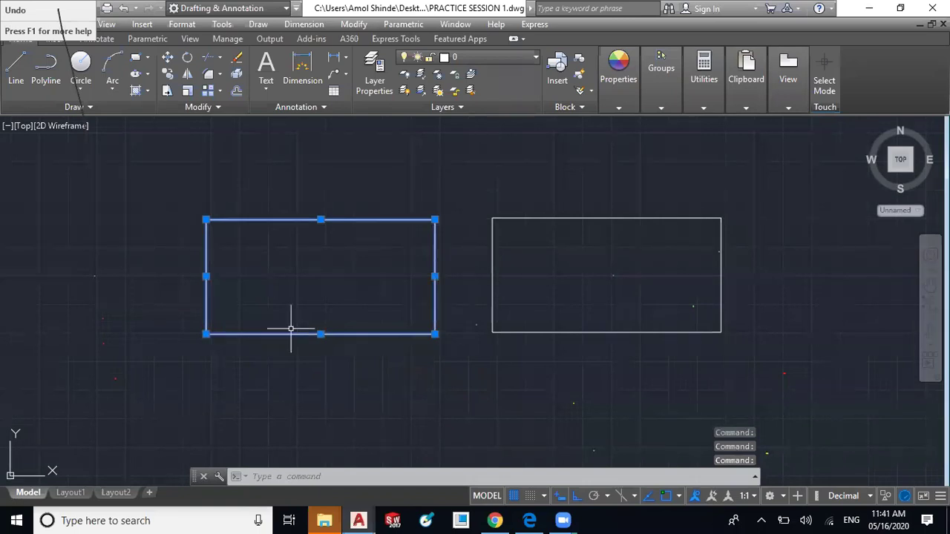
key("Escape")
left_click(630, 218)
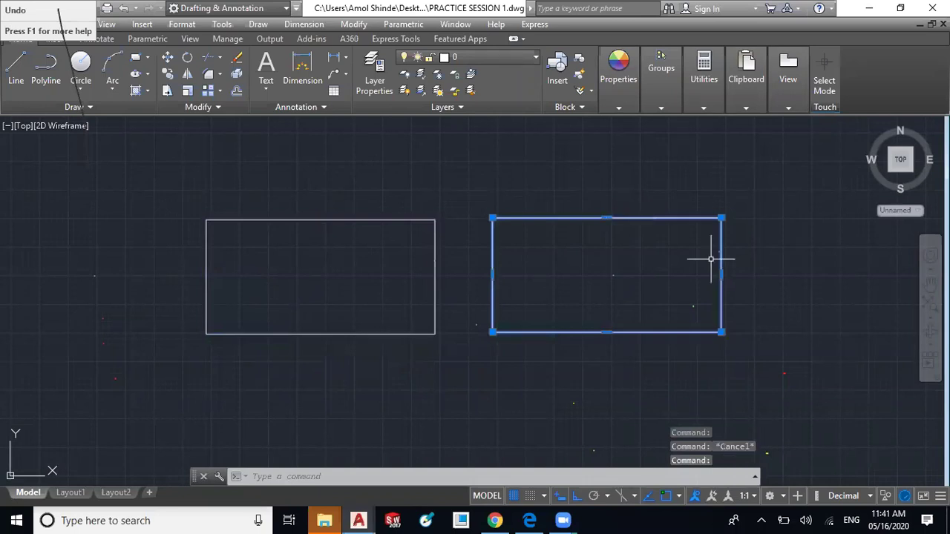
key("Escape")
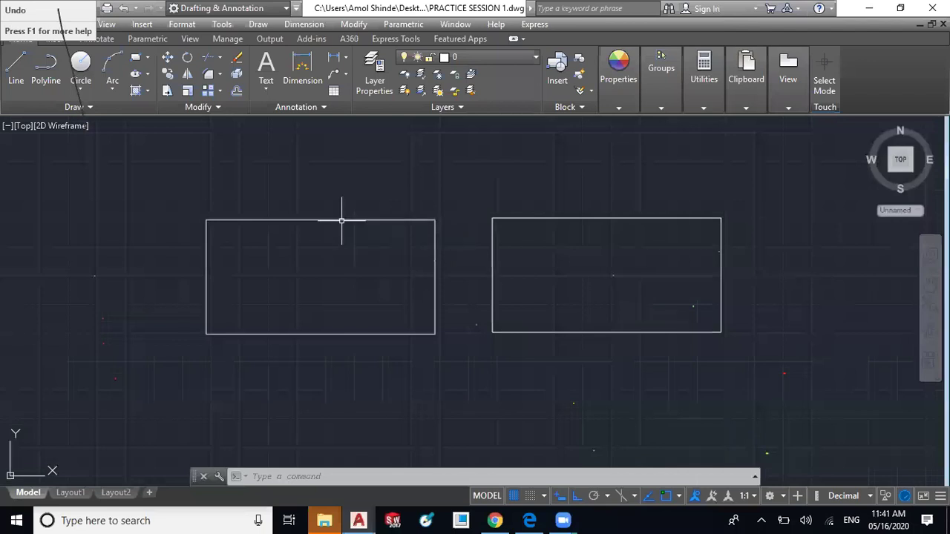
Select the polyline rectangle and three edges of the line-built rectangle with a crossing window, and clear the selection
left_click(389, 182)
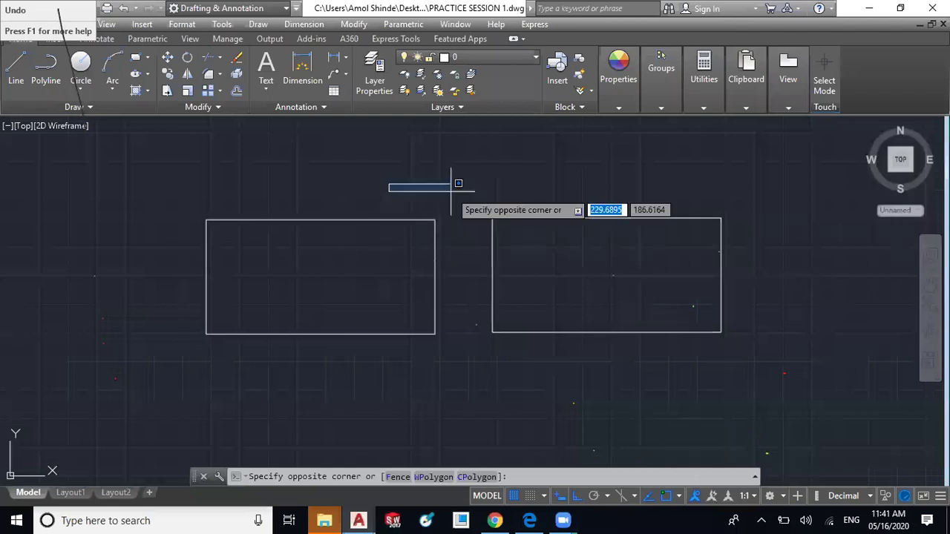
left_click(458, 184)
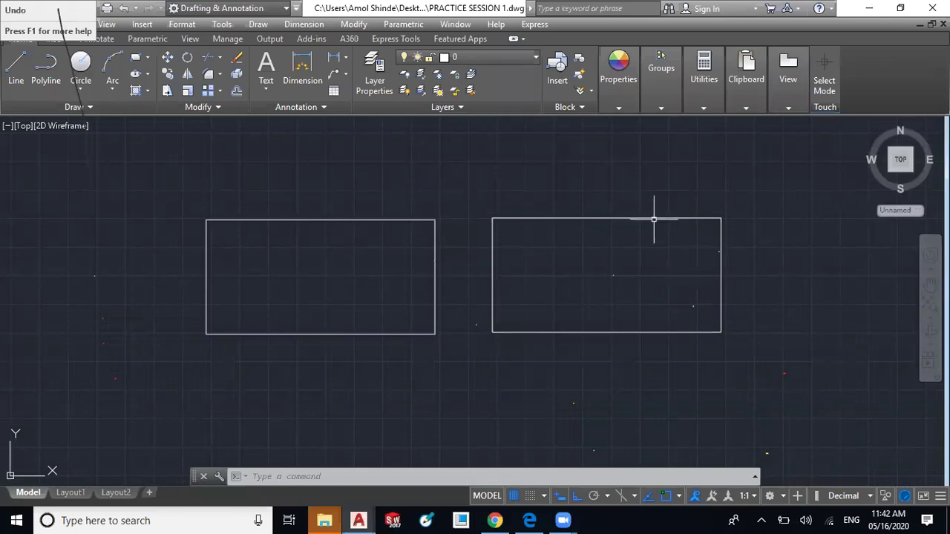
left_click(541, 171)
key("Escape")
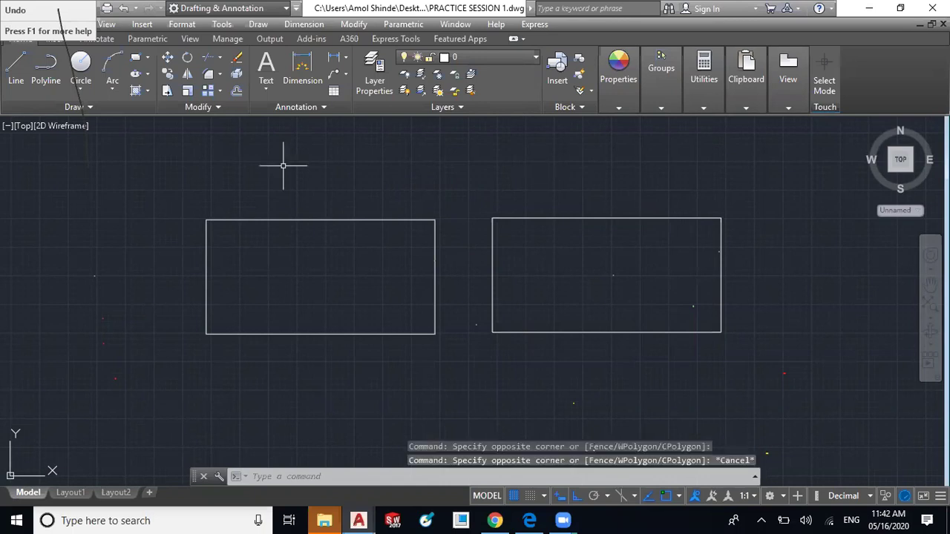
left_click(759, 197)
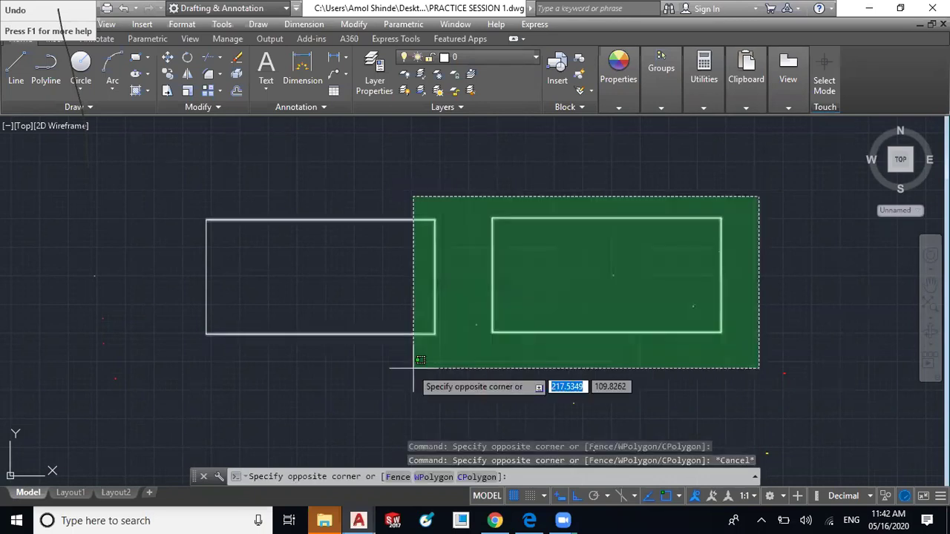
left_click(414, 368)
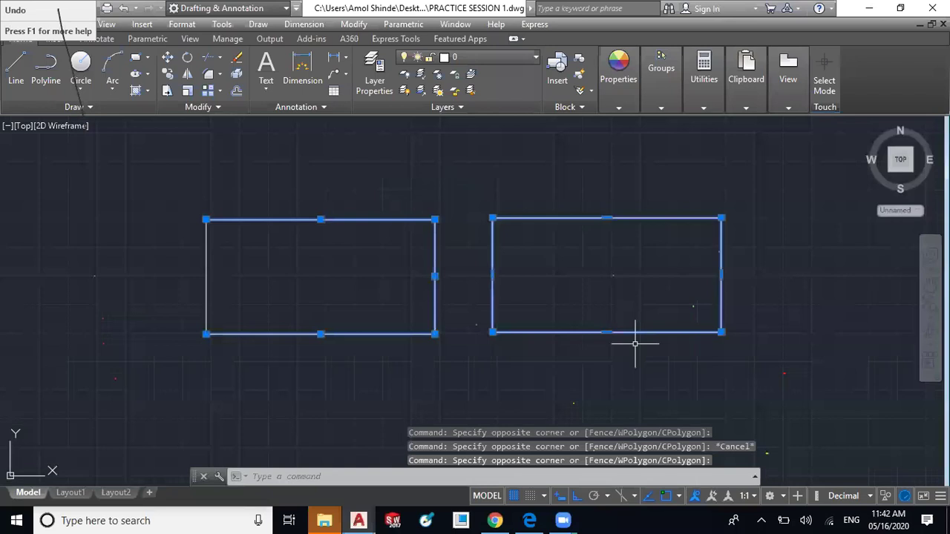
key("Escape")
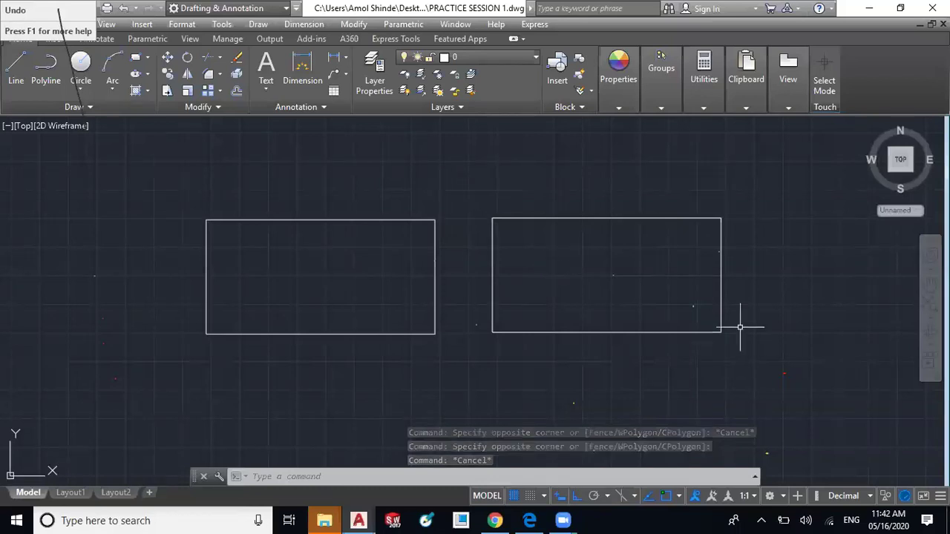
Erase the polyline rectangle and the line-built rectangle's top, right and bottom edges, keeping its left vertical line
left_click(750, 202)
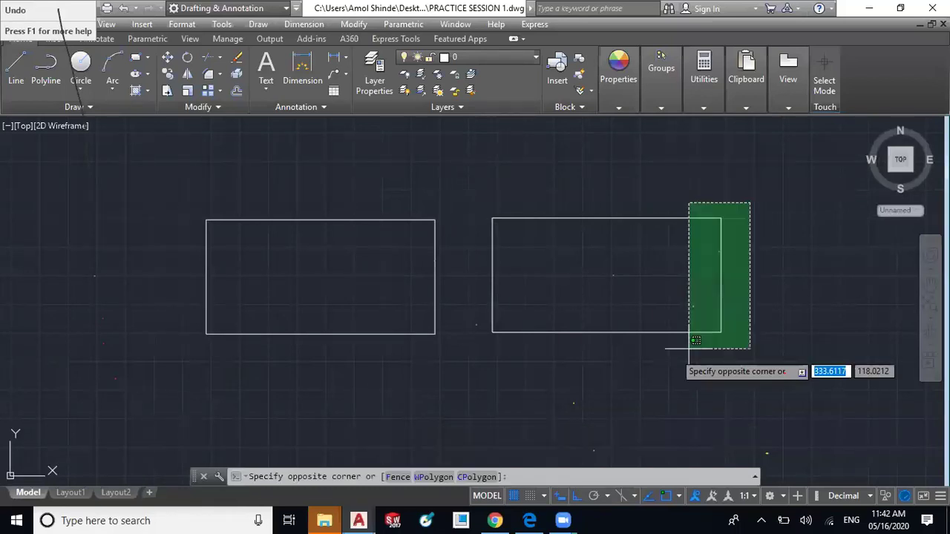
left_click(695, 341)
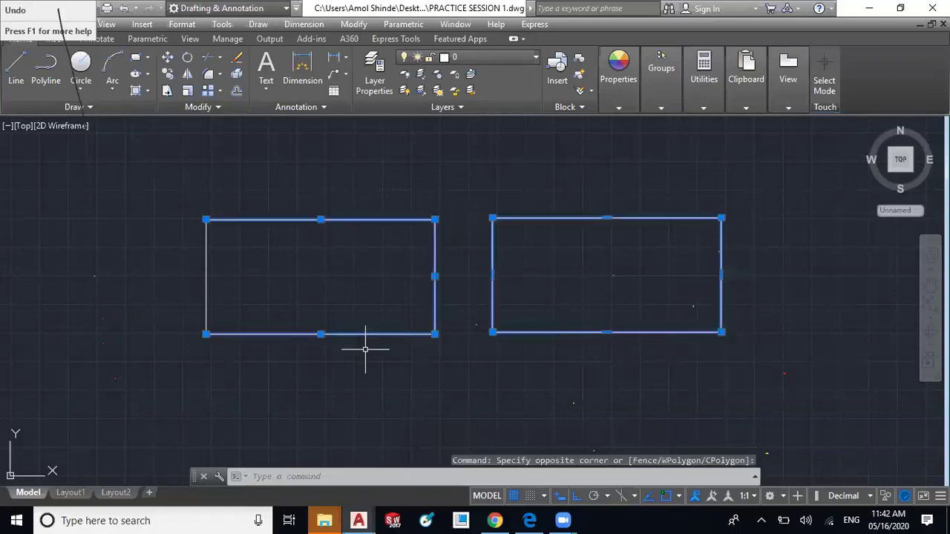
key("Delete")
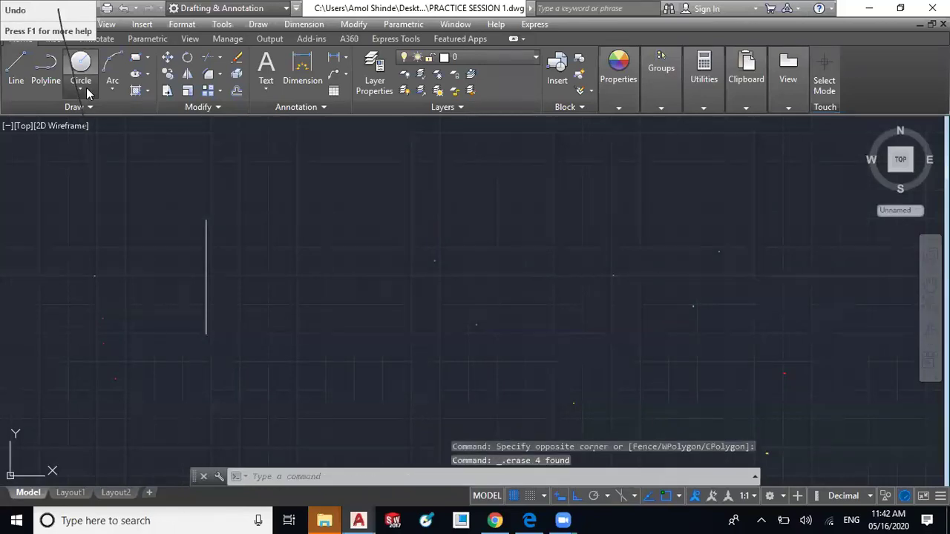
Draw a center-radius circle with a radius of 50 to the right of the remaining vertical line
left_click(83, 91)
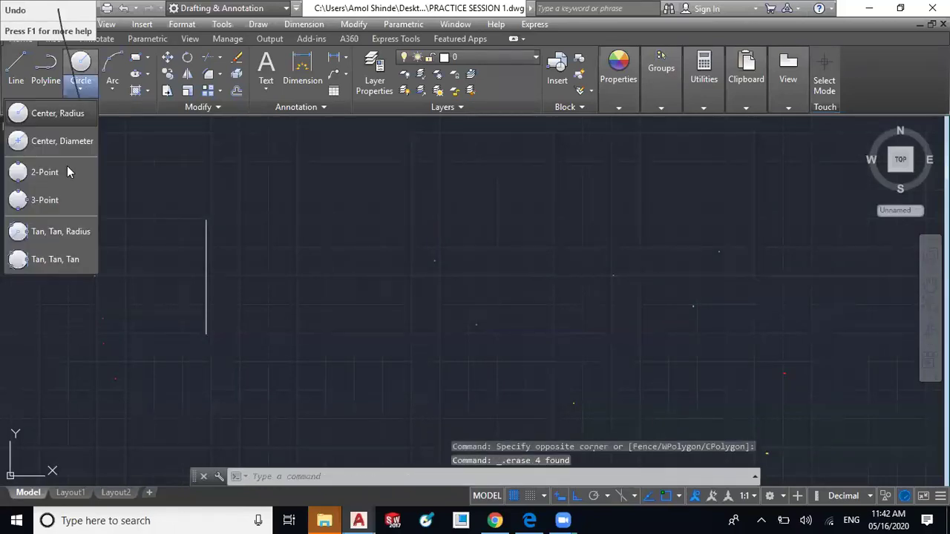
left_click(73, 151)
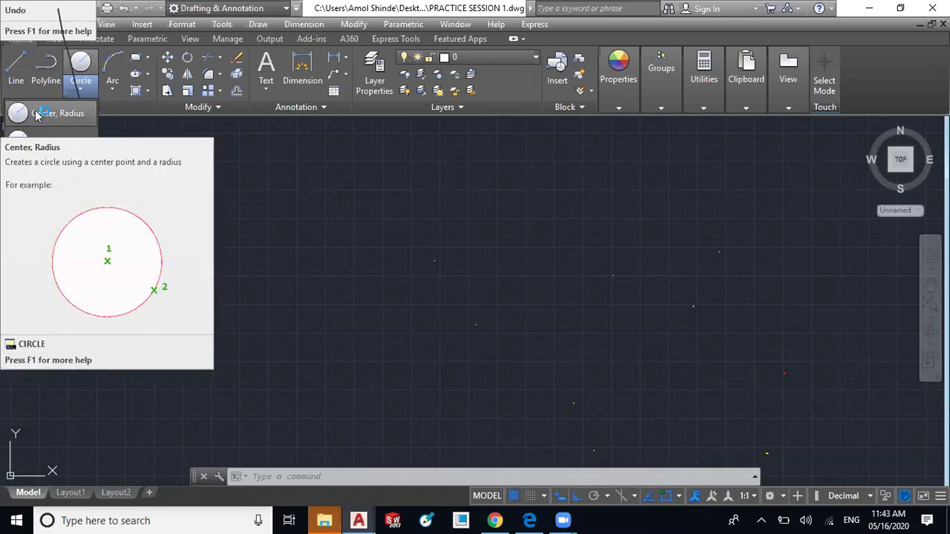
left_click(57, 113)
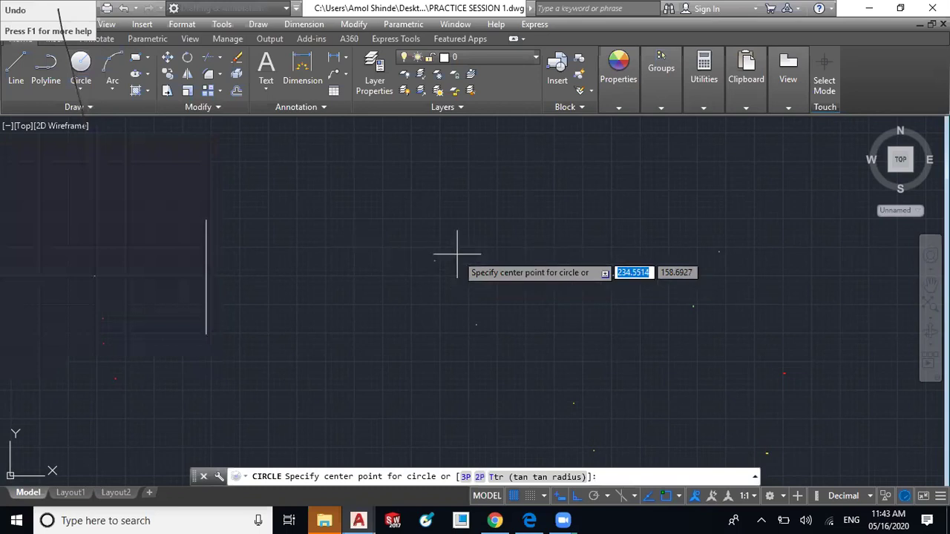
left_click(449, 251)
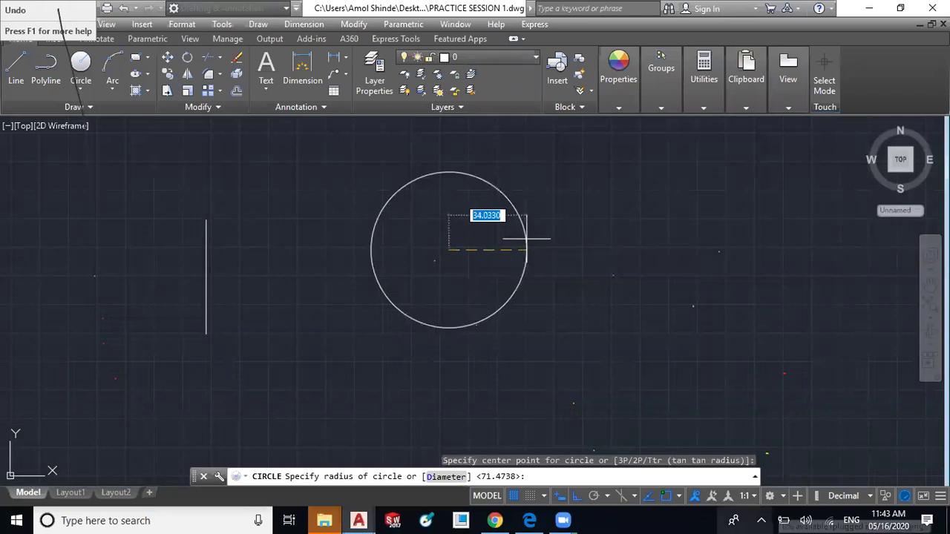
type("5")
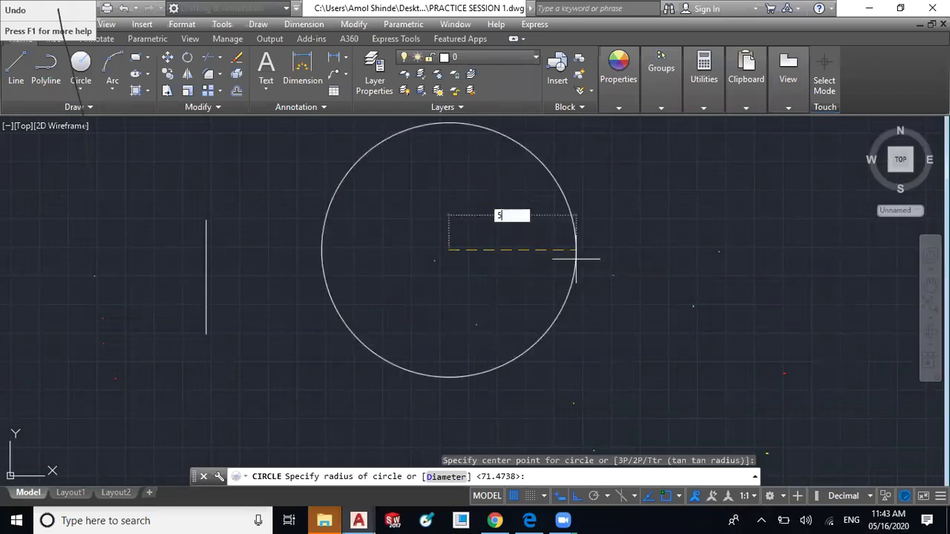
type("0")
key("Return")
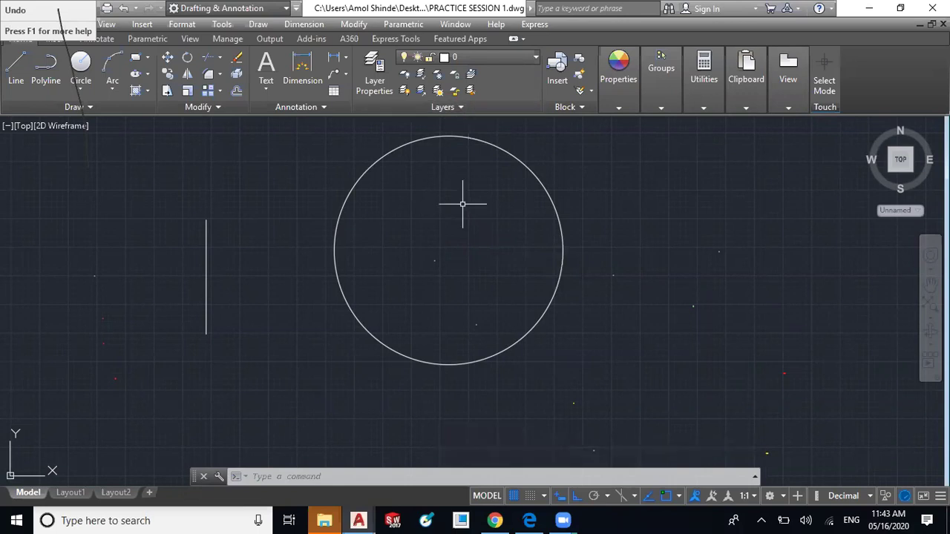
Draw a 2-Point circle using the top and bottom endpoints of the vertical line as its diameter
middle_click_drag(461, 203, 461, 206)
left_click(80, 88)
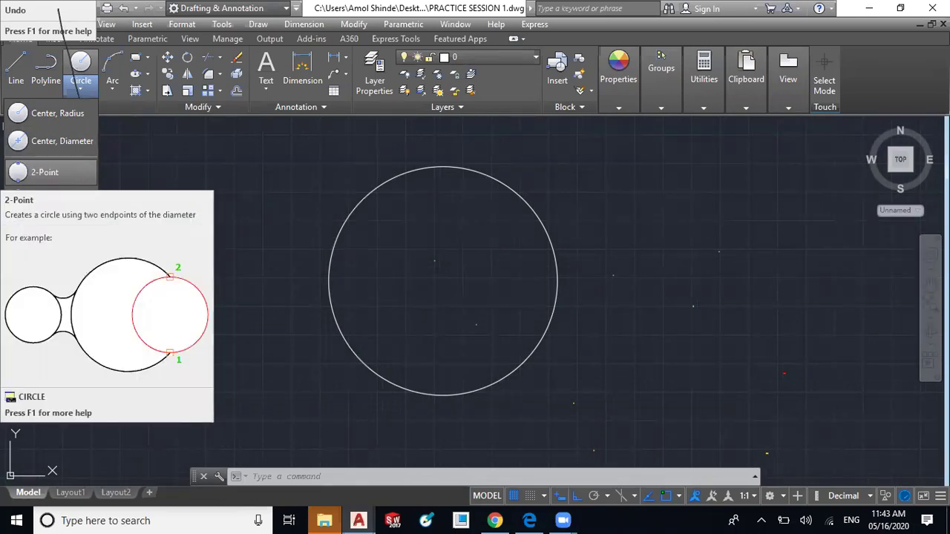
left_click(44, 172)
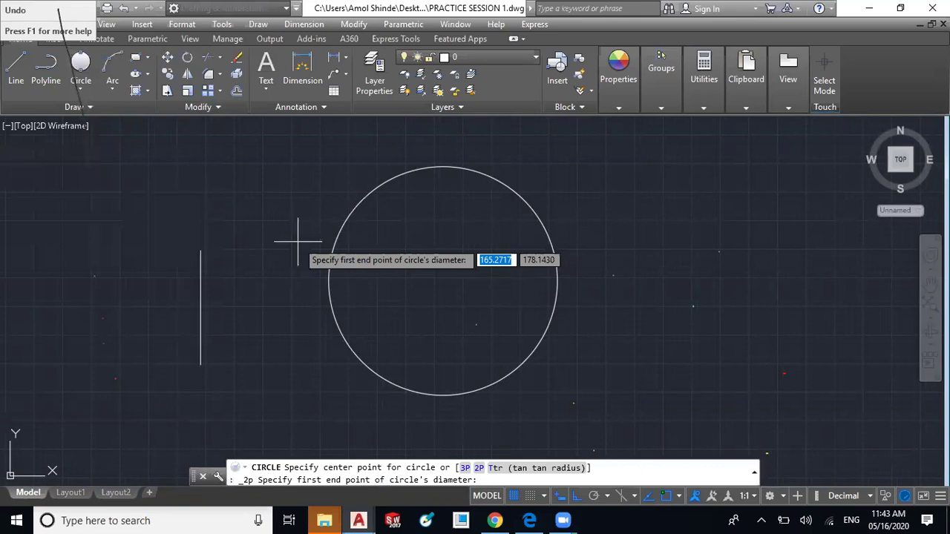
left_click(200, 250)
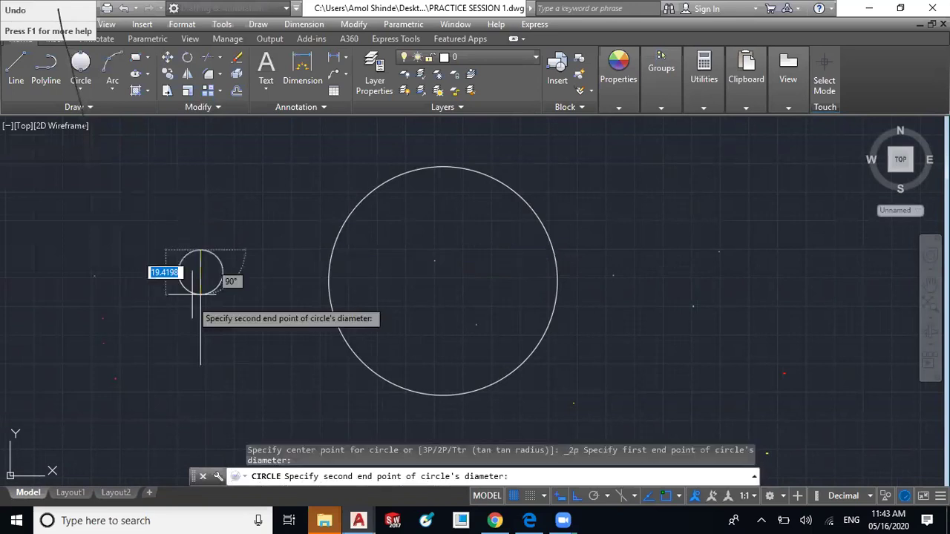
left_click(200, 365)
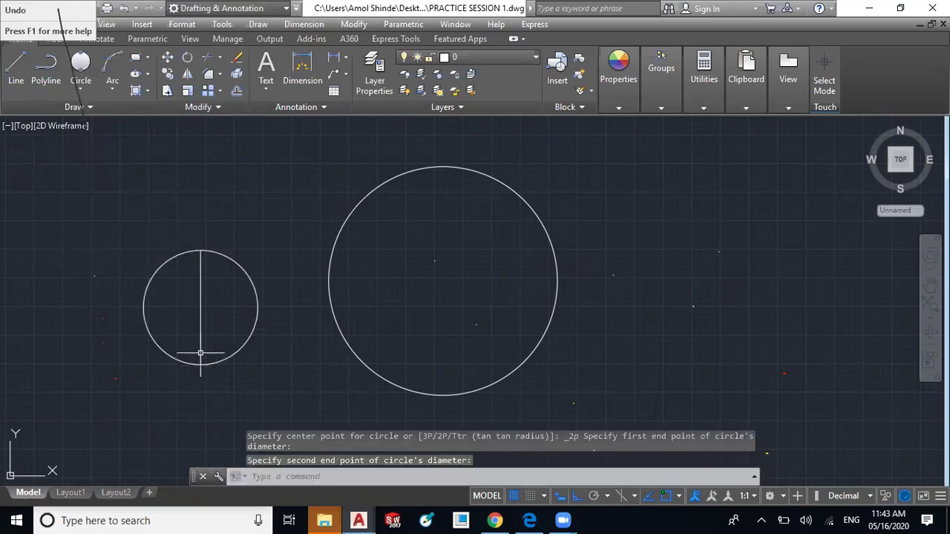
left_click(200, 354)
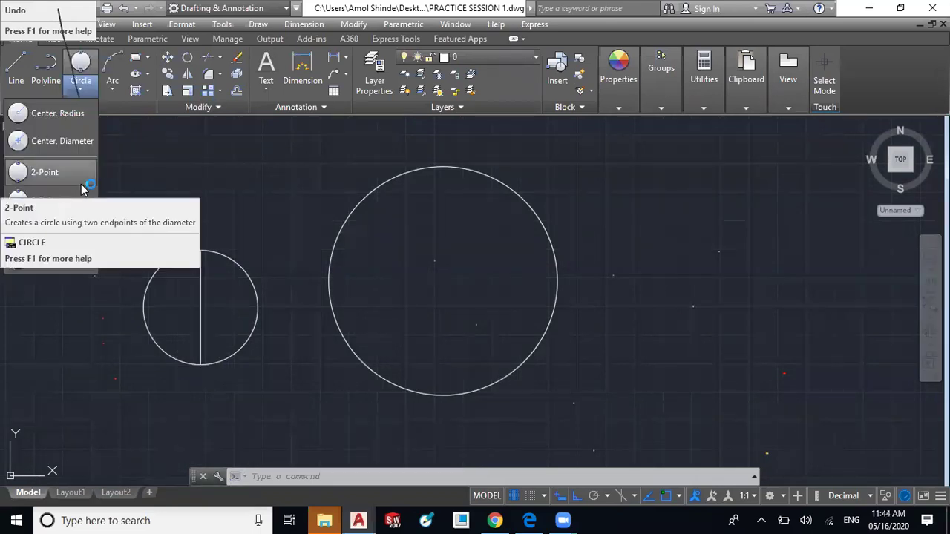
Draw a 3-Point circle through both endpoints of the vertical line and the leftmost point of the large circle
left_click(82, 185)
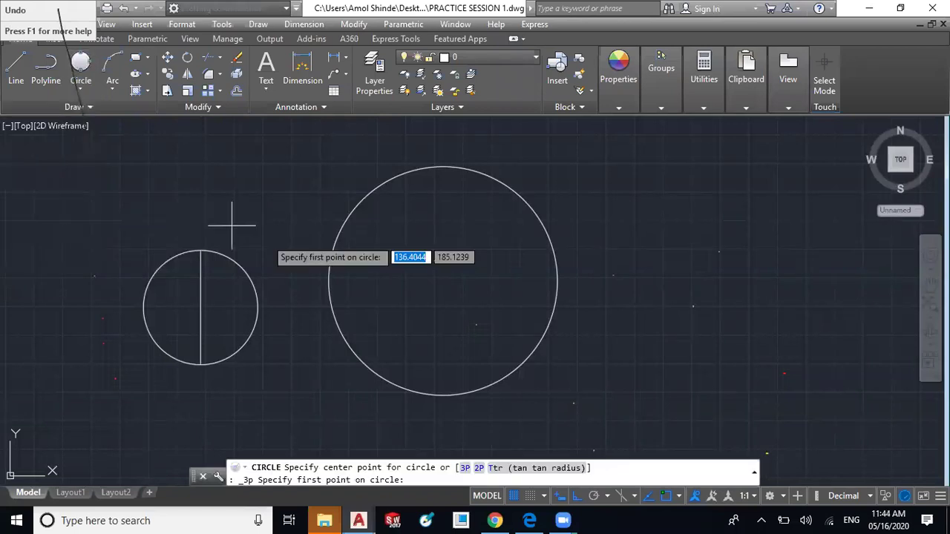
left_click(197, 253)
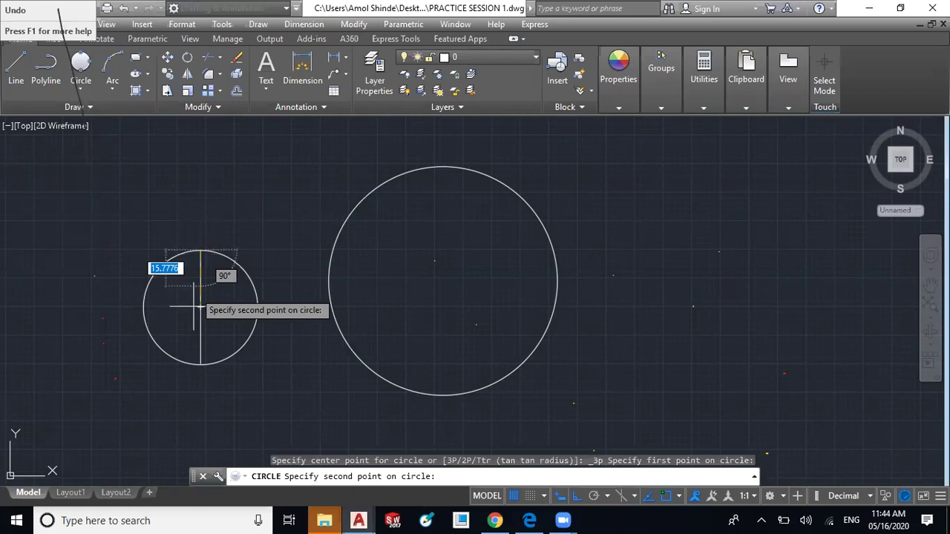
left_click(199, 364)
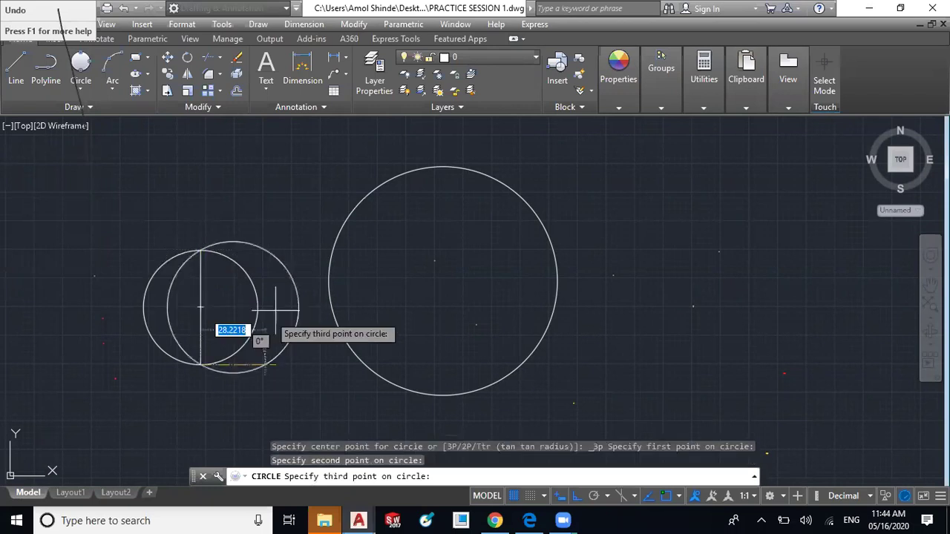
left_click(327, 282)
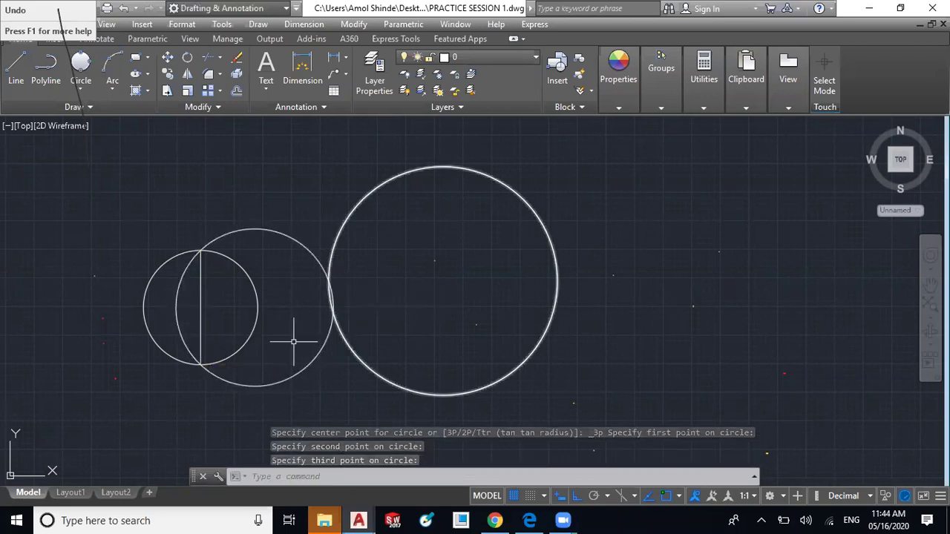
middle_click_drag(380, 326, 407, 298)
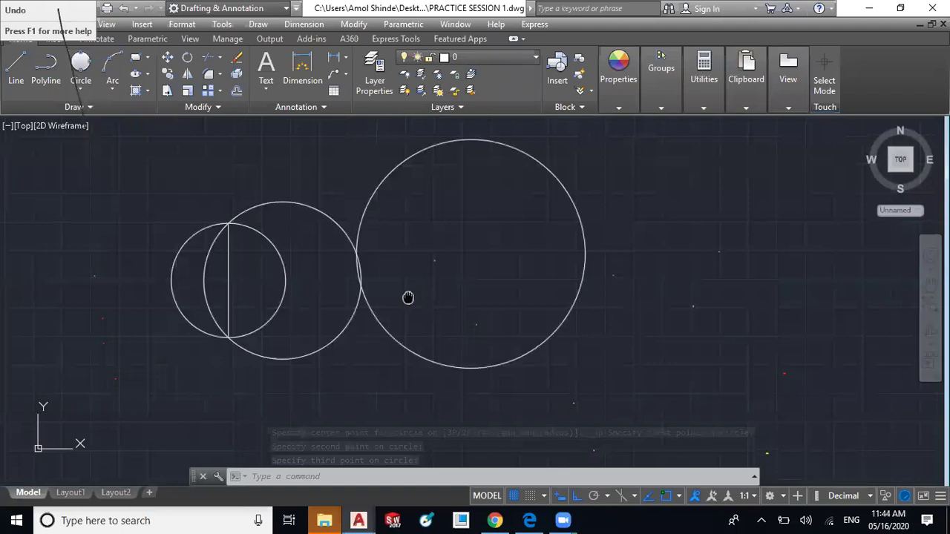
Select the three circles and the vertical line with a crossing lasso, and clear the selection
left_click(87, 94)
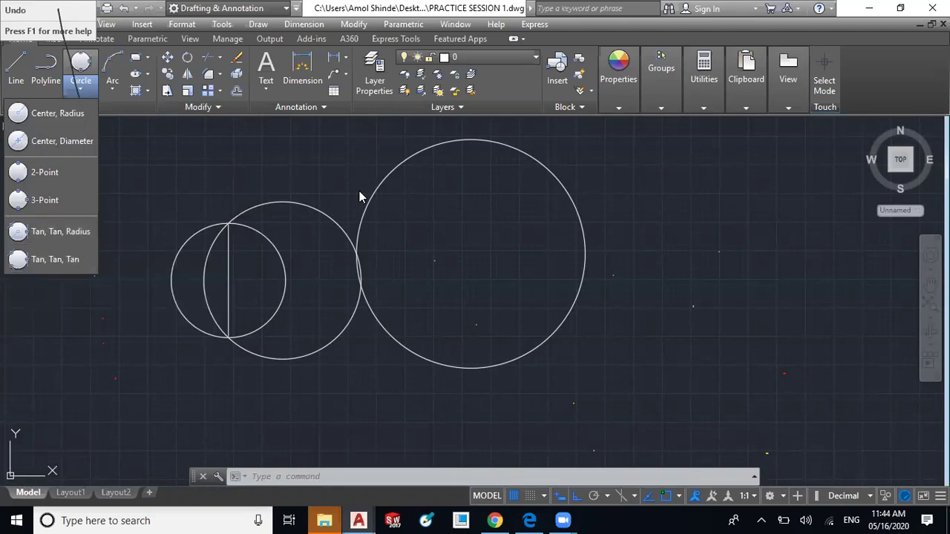
left_click(646, 226)
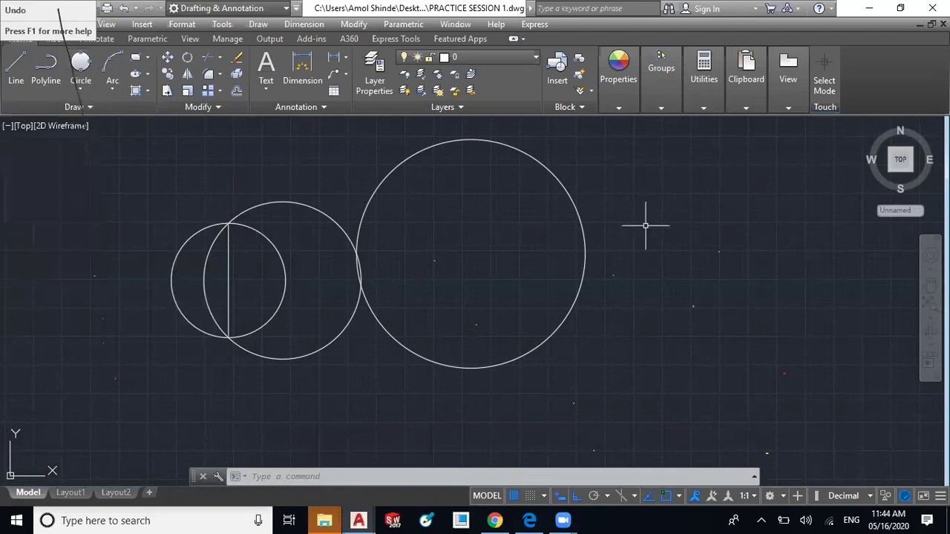
left_click_drag(646, 226, 149, 276)
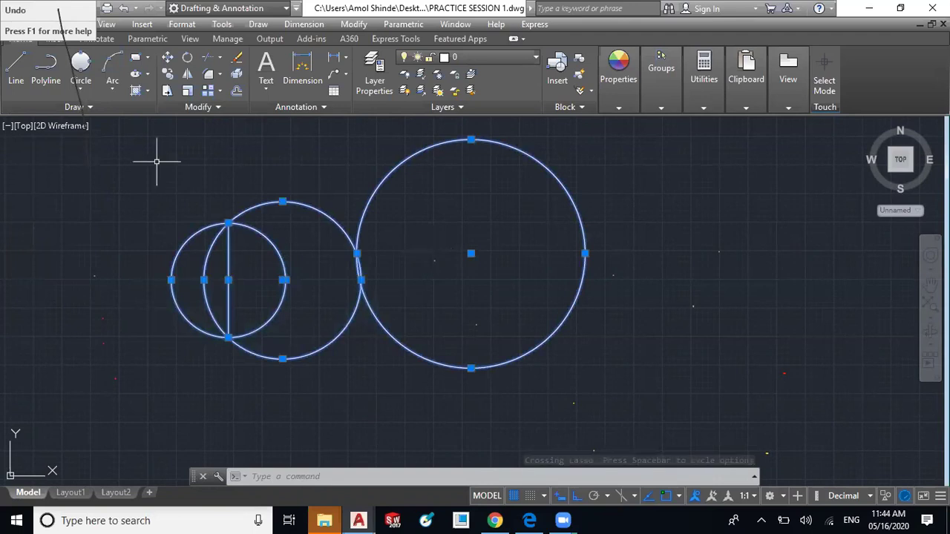
key("Escape")
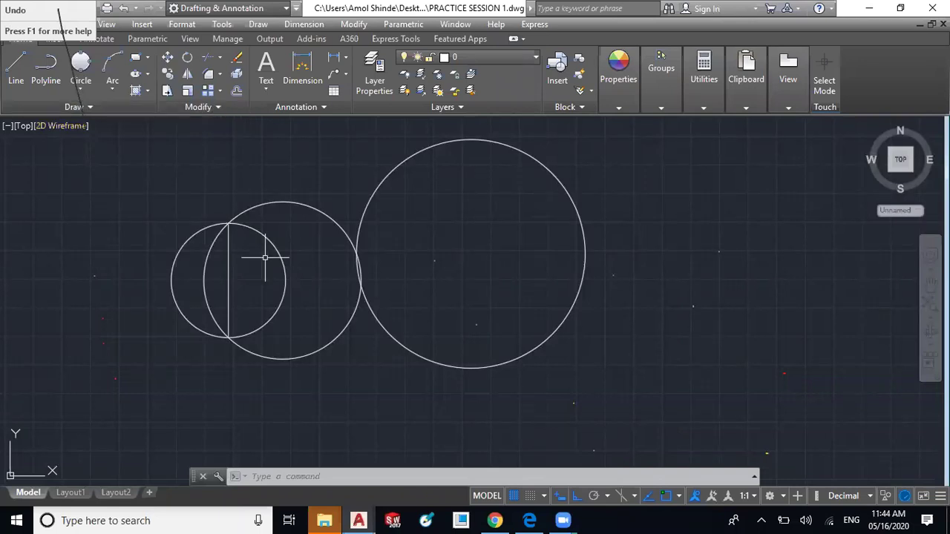
Erase the smallest circle, the one whose diameter is the vertical line
middle_click_drag(264, 258, 314, 269)
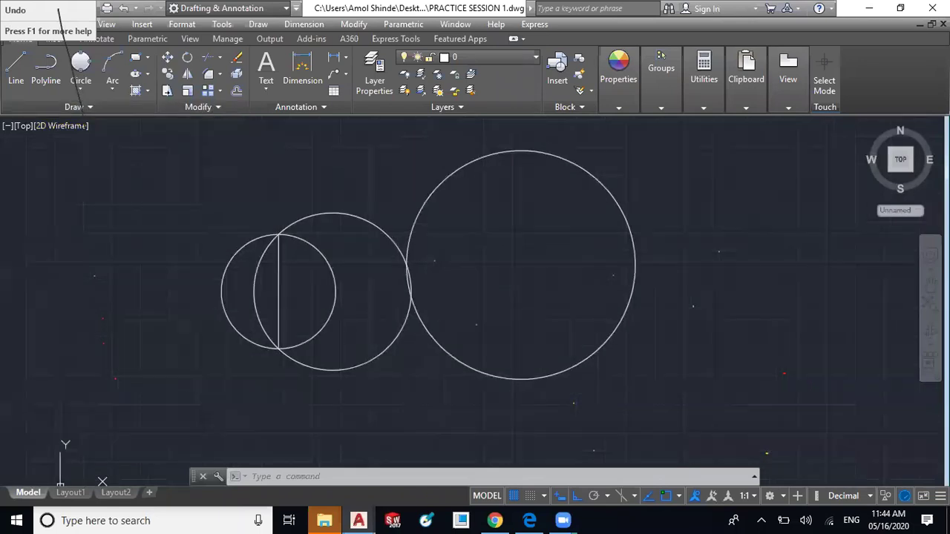
left_click(236, 57)
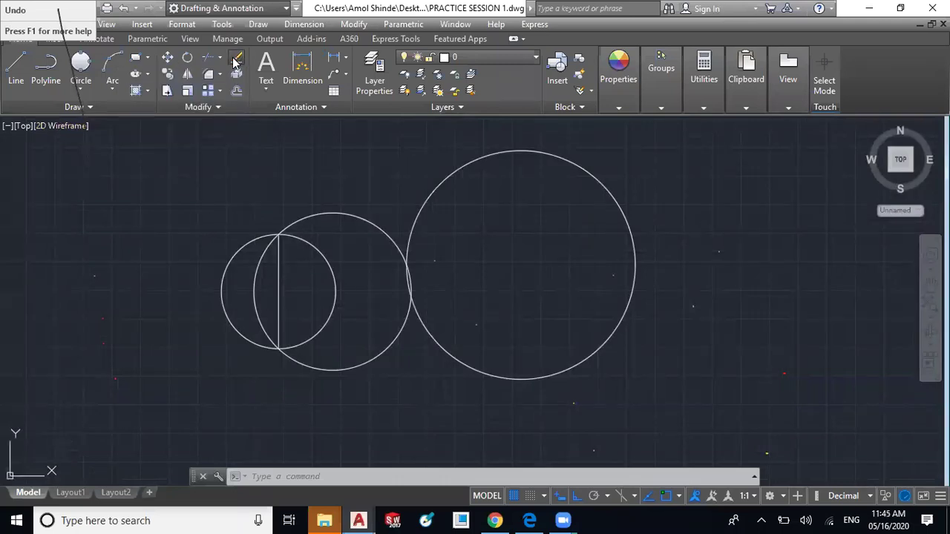
left_click(255, 239)
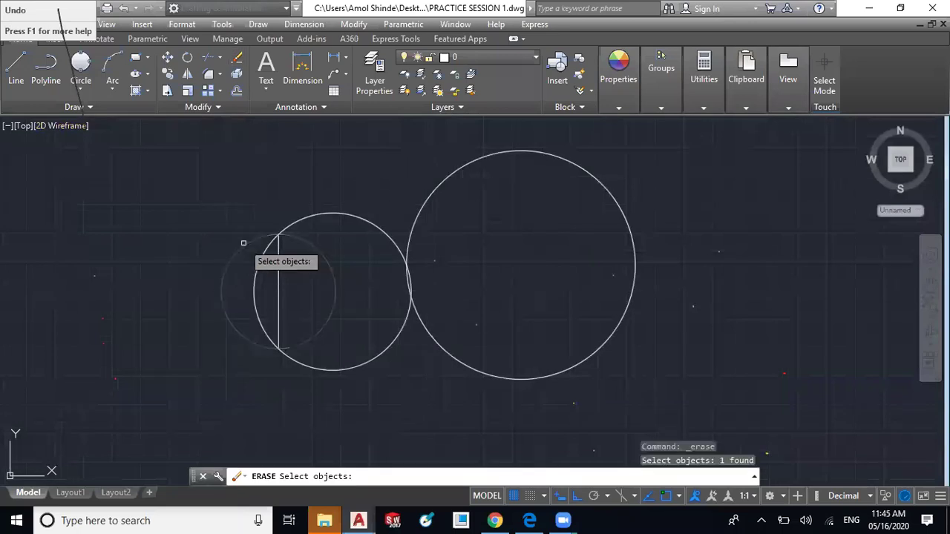
key("Return")
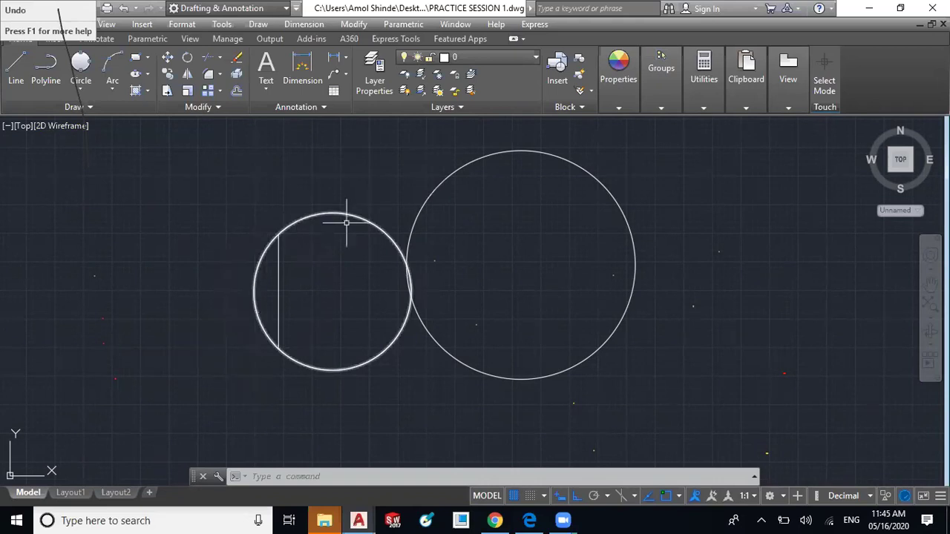
Trim the 3-Point circle's arc left of the vertical line, using the line as the cutting edge
left_click(208, 57)
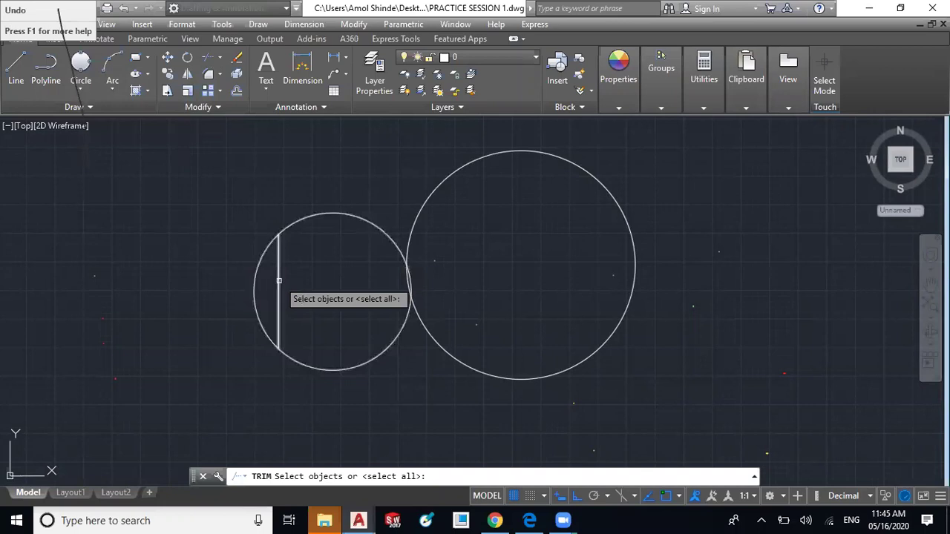
left_click(279, 281)
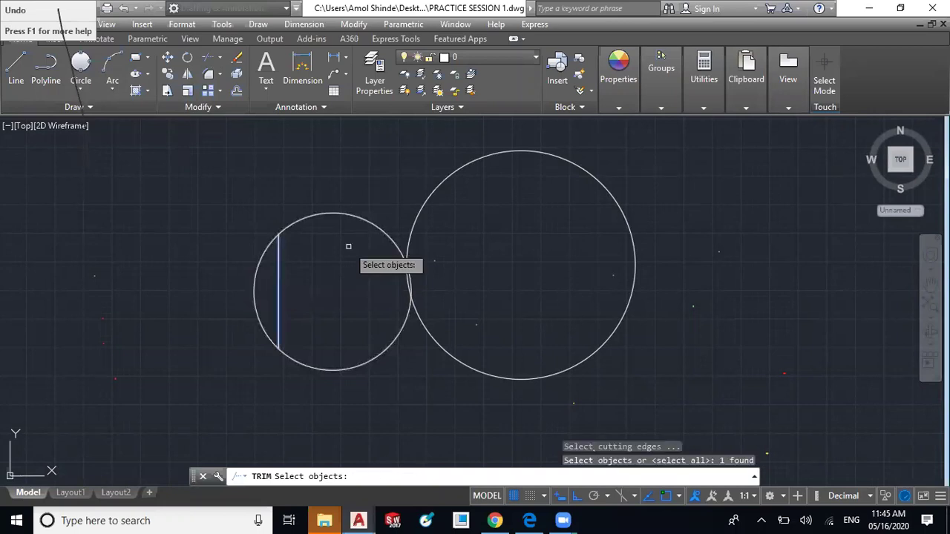
key("Return")
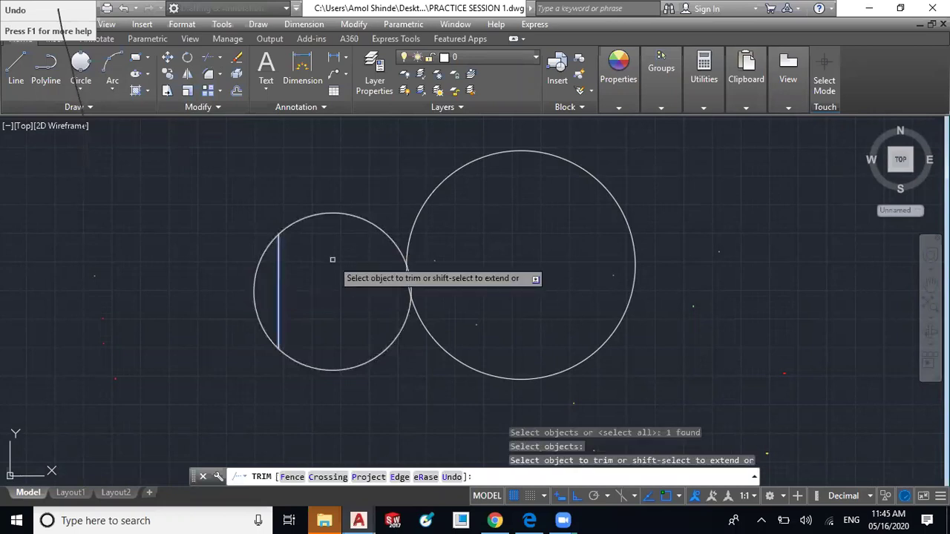
left_click(254, 276)
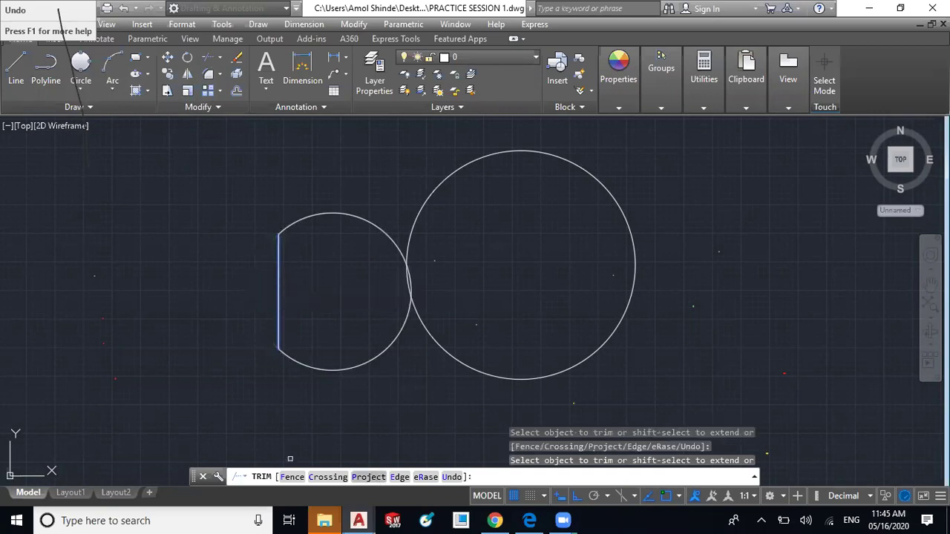
key("Escape")
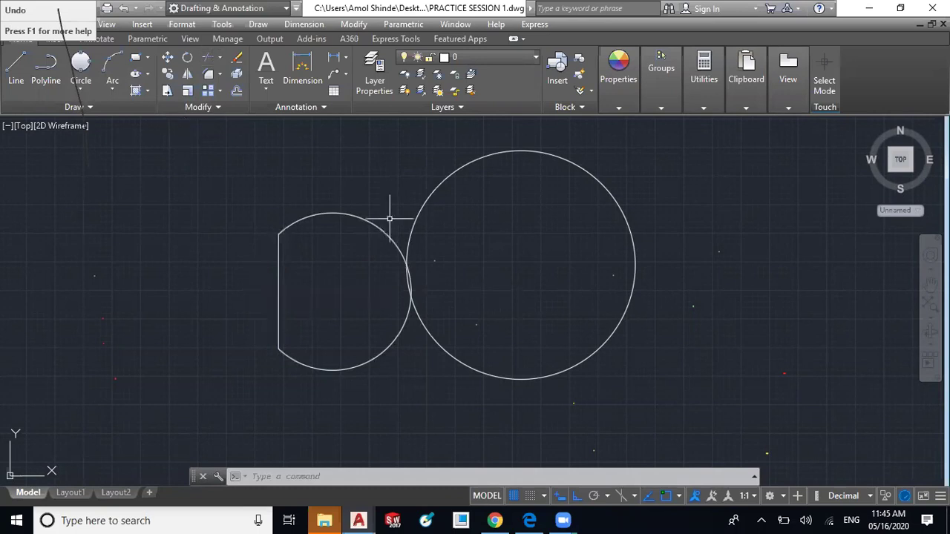
Select every object in the drawing at once, and clear the selection
middle_click_drag(368, 186, 355, 233)
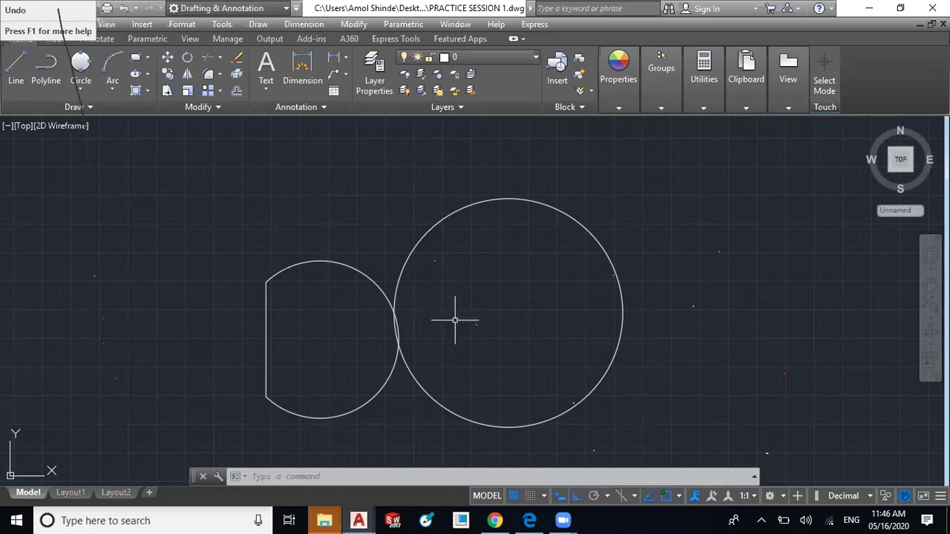
key("ctrl+a")
key("Escape")
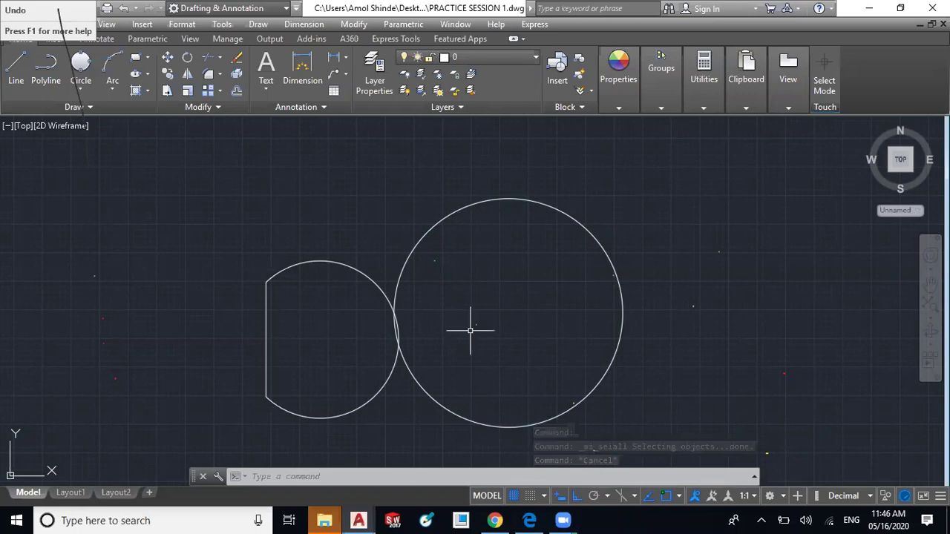
Try copying the large circle and the trimmed arc to the clipboard by picking them with a crossing window, and cancel the copy command
key("ctrl+c")
left_click(399, 306)
left_click(365, 338)
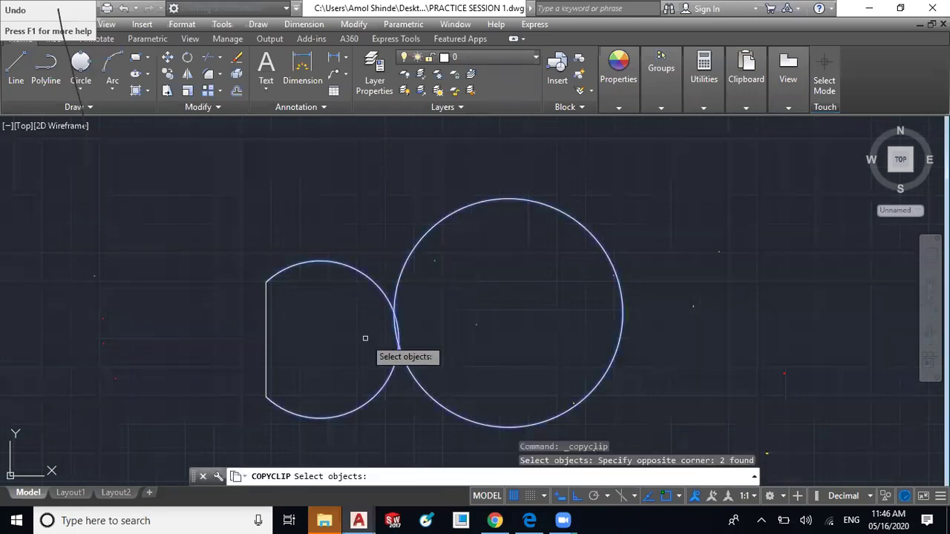
key("Escape")
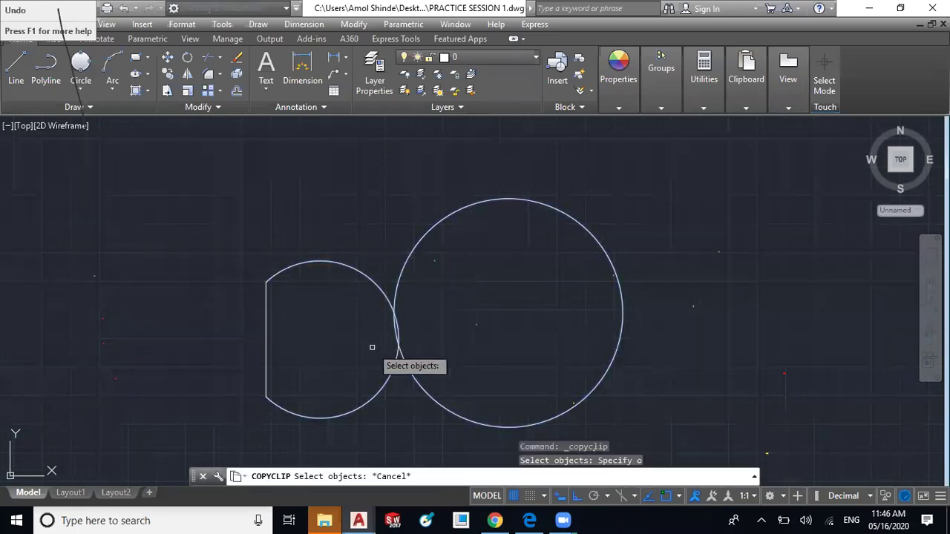
key("ctrl+c")
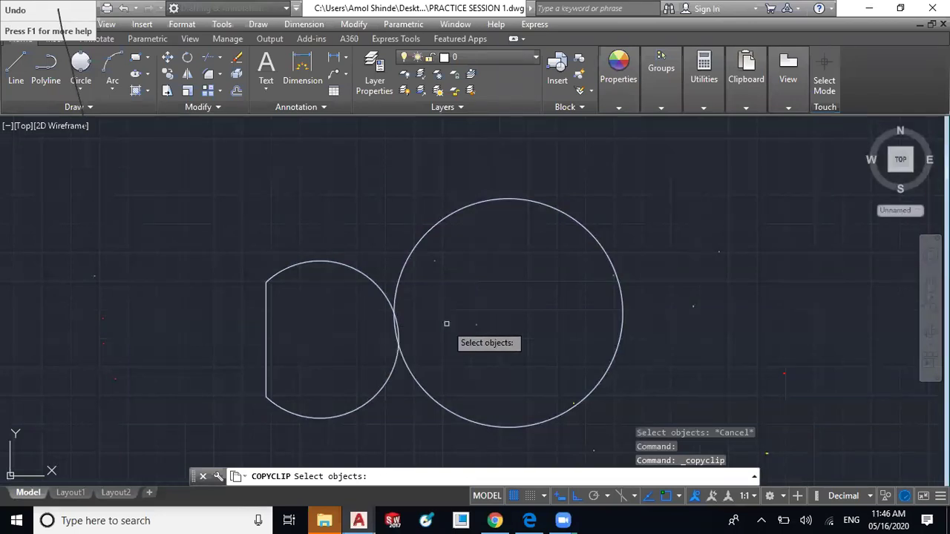
key("Escape")
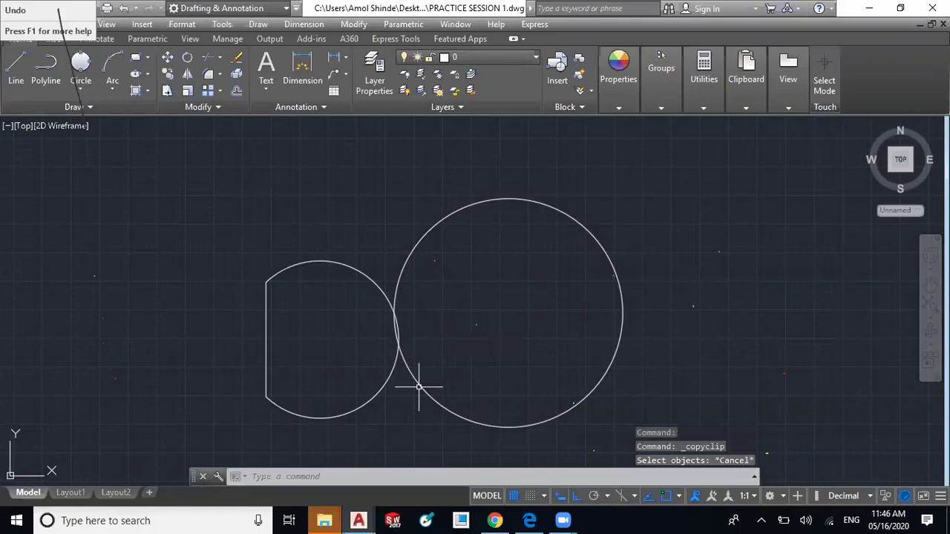
key("Escape")
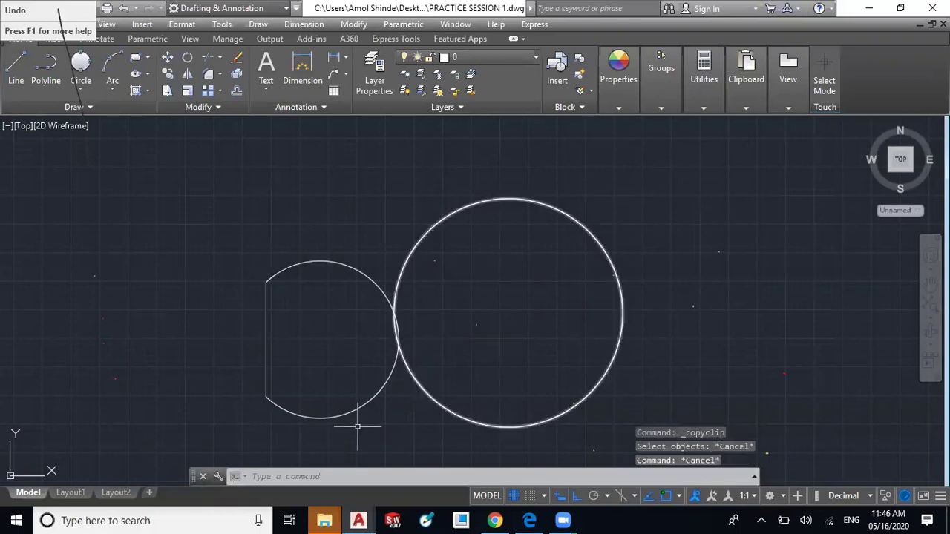